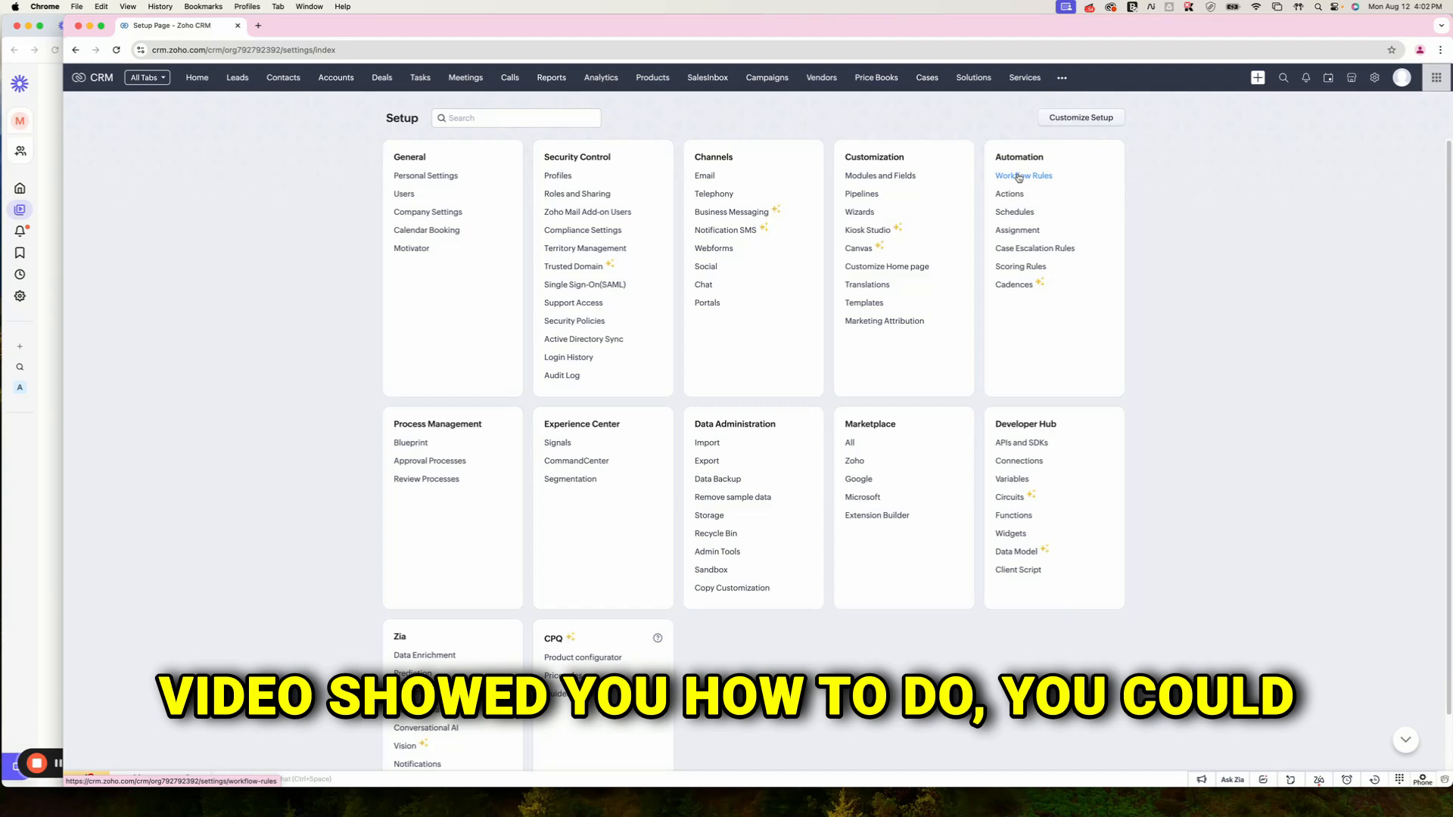
Step: Open the Dialpad SMS module's record list by searching 'dial' in the other-modules menu
{"action": "left_click", "coordinate": [1019, 177]}
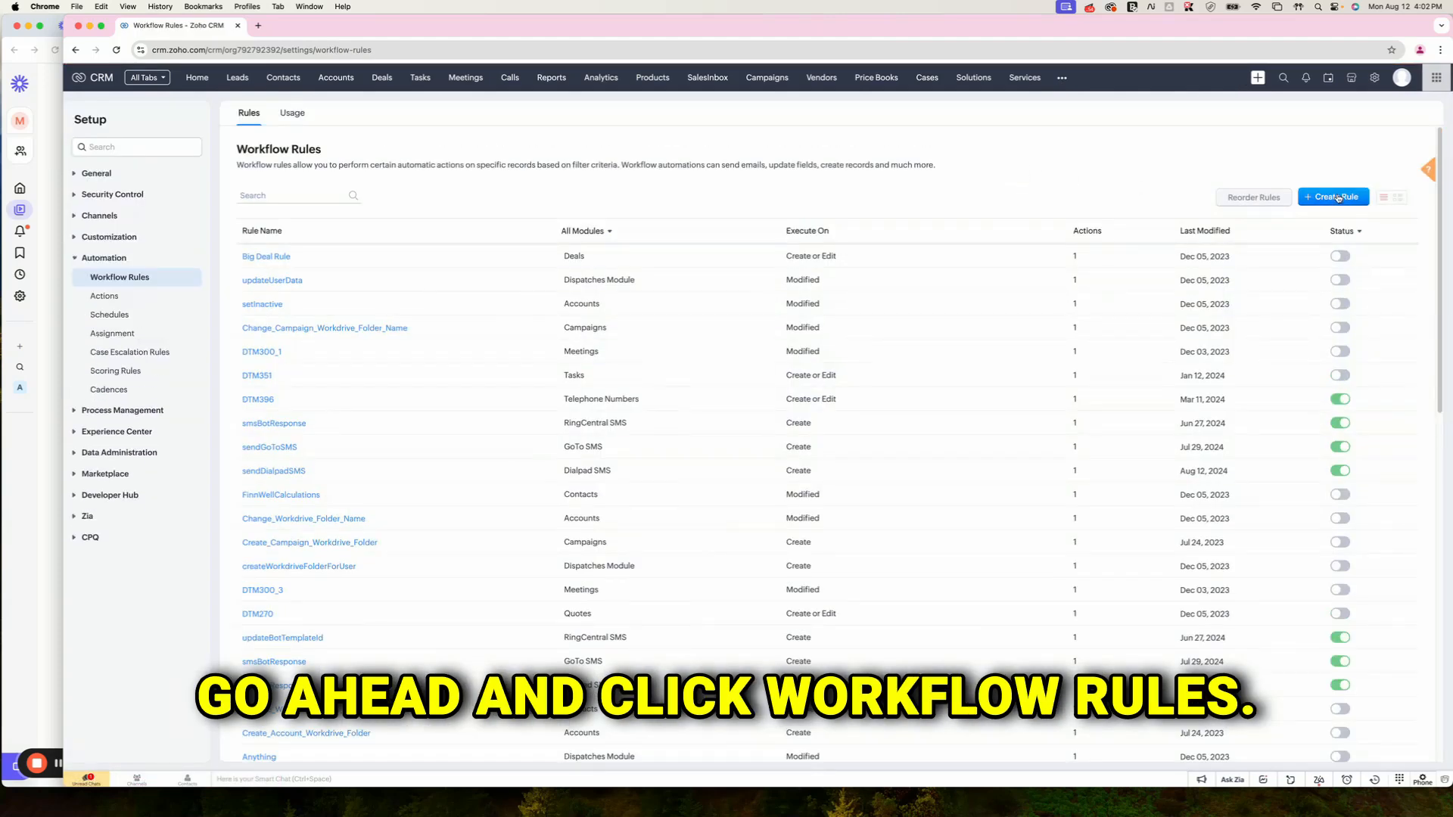
{"action": "left_click", "coordinate": [1063, 80]}
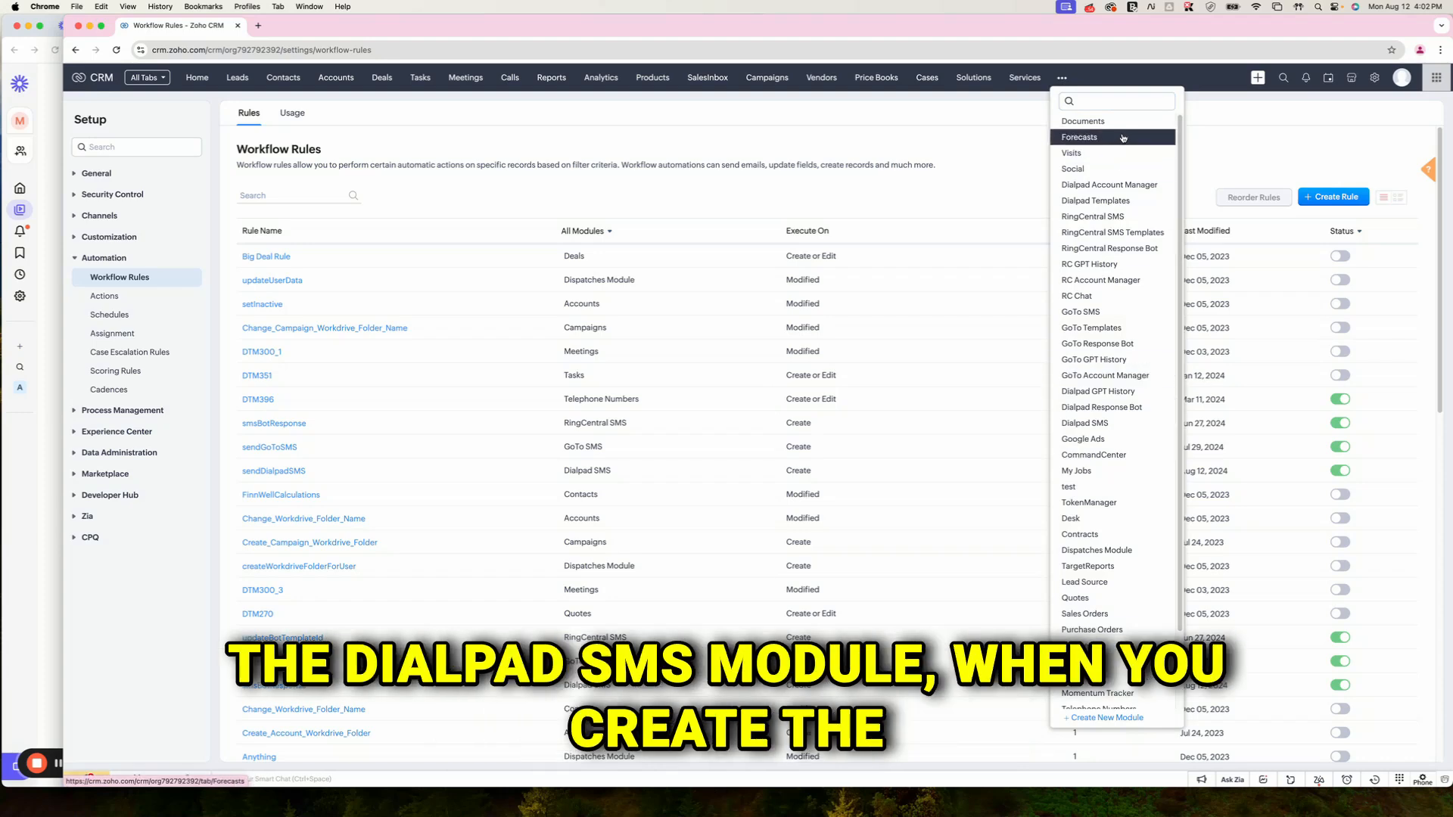
{"action": "type", "text": "dial"}
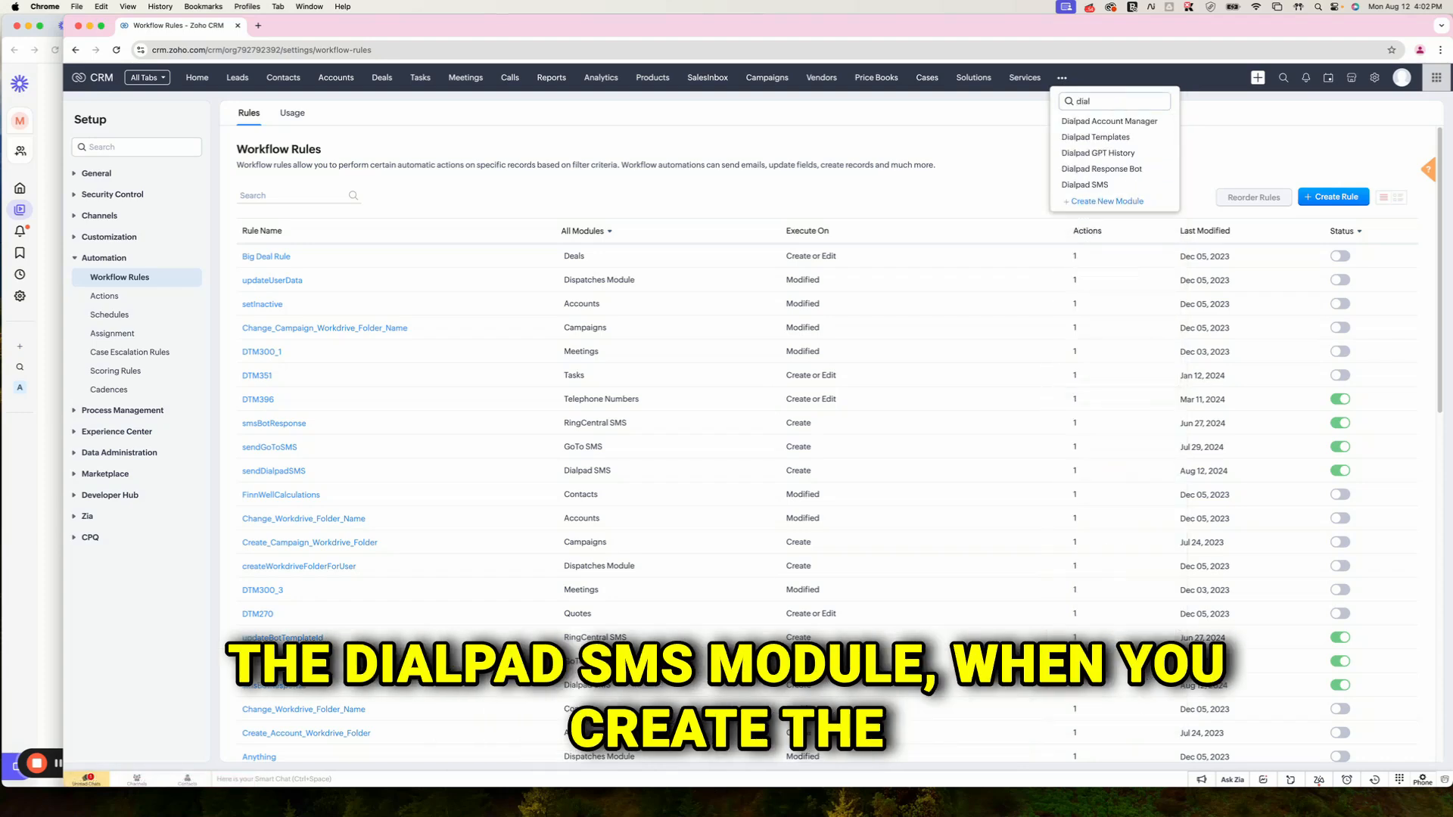
{"action": "left_click", "coordinate": [1120, 184]}
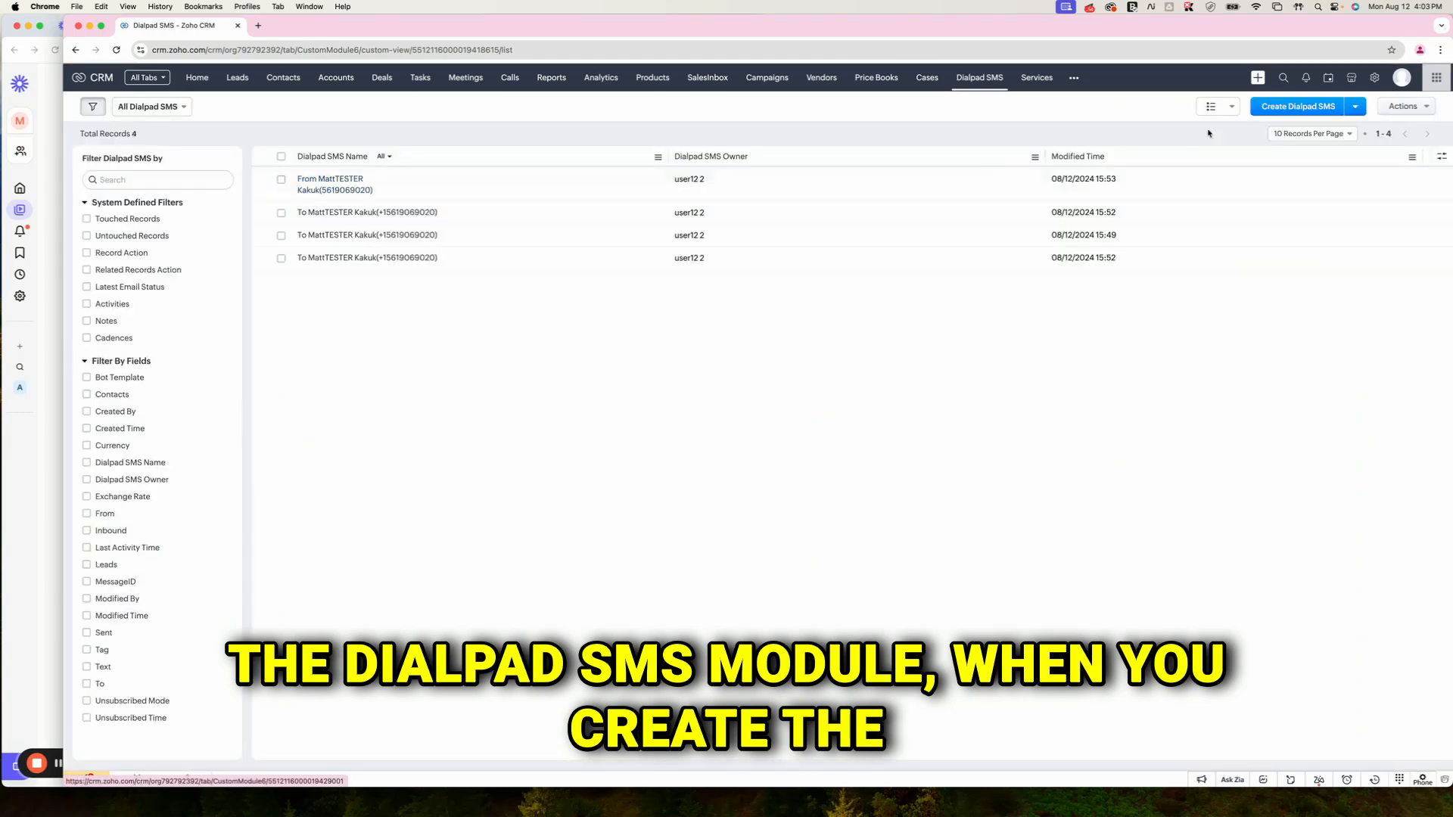
Step: Start a new Dialpad SMS named 'Manual SMS 1' with the suggested recipient and sender numbers
{"action": "left_click", "coordinate": [1262, 109]}
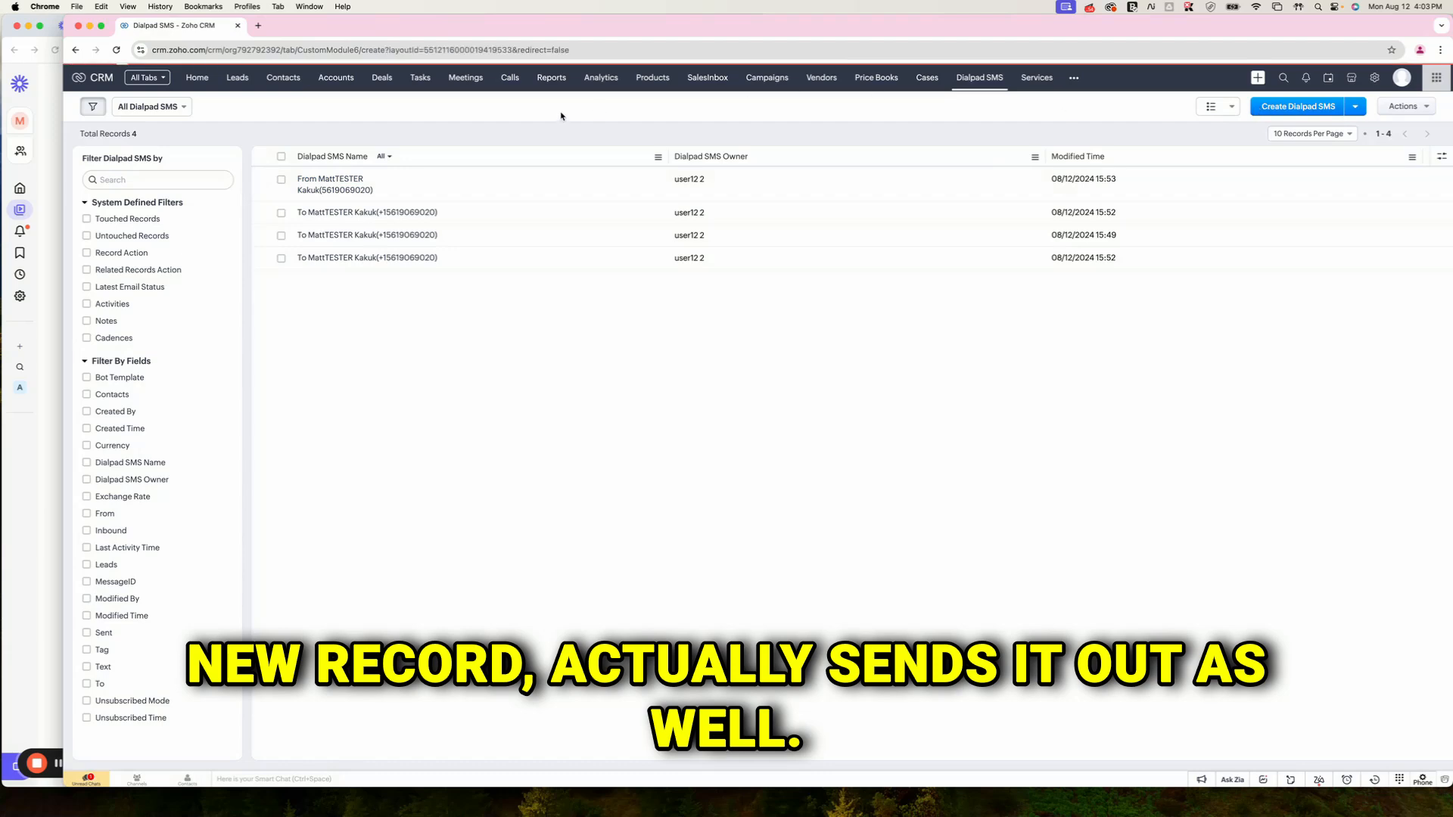
{"action": "left_click", "coordinate": [344, 267]}
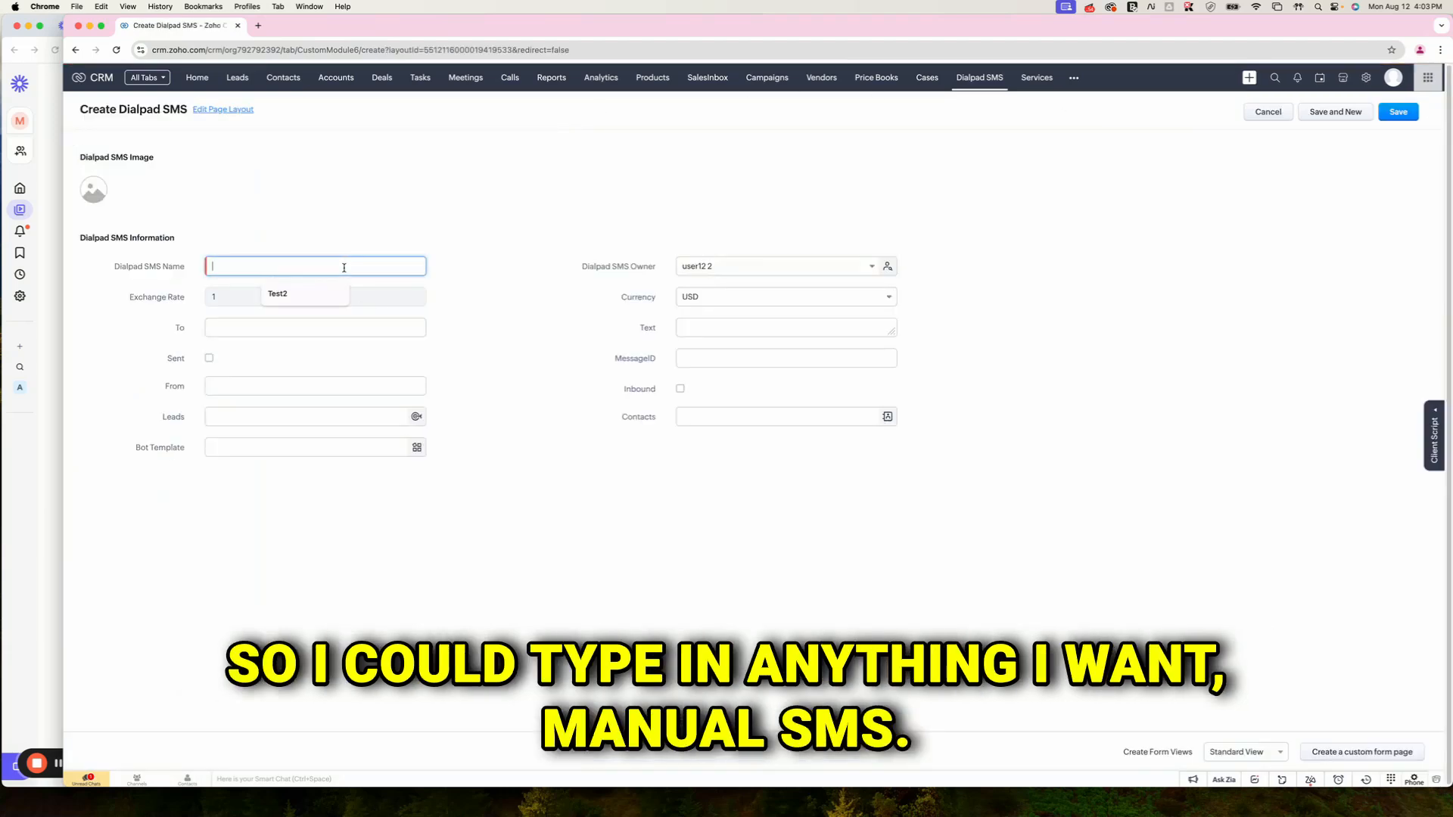
{"action": "type", "text": "Manual SMS 1"}
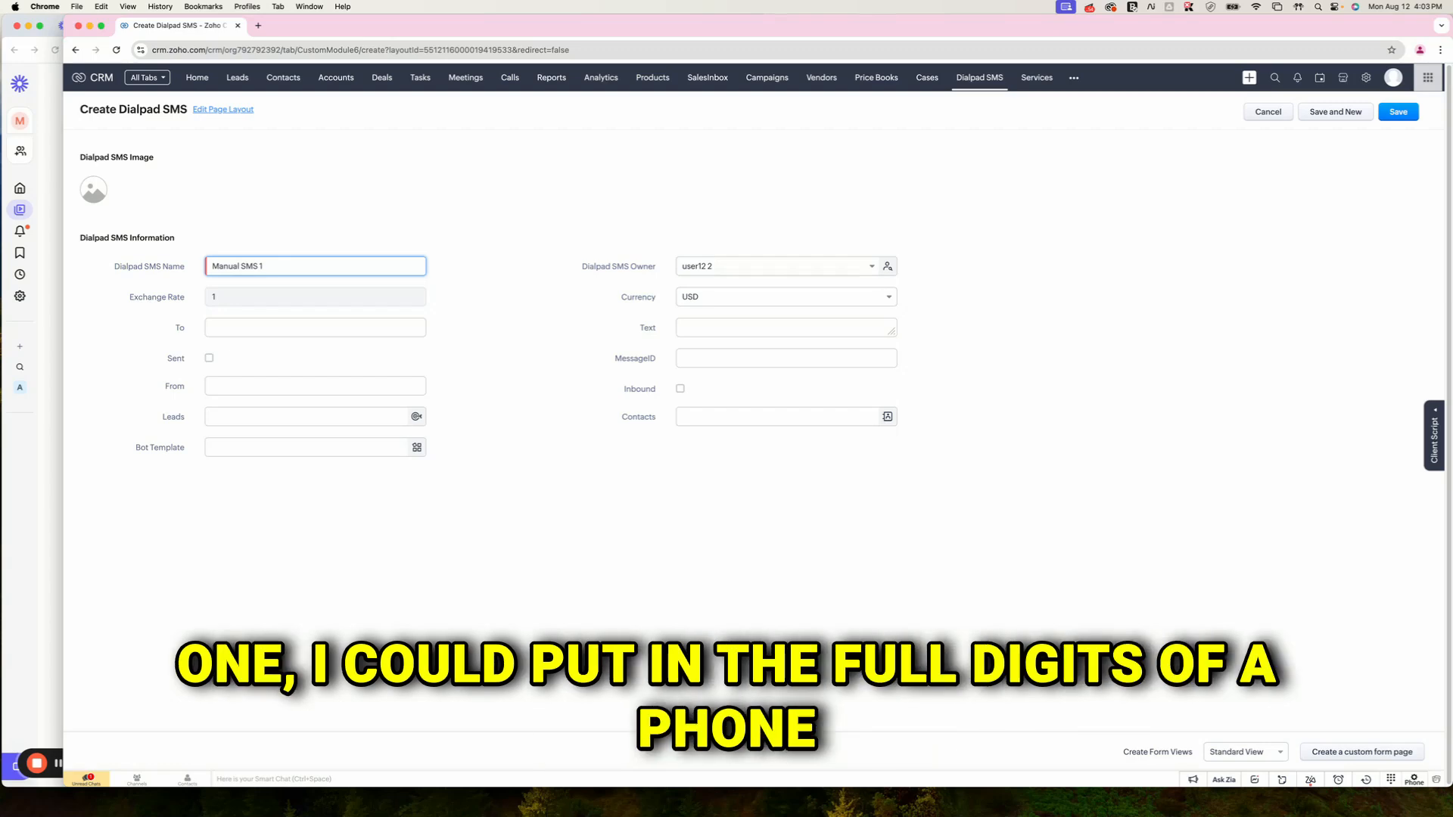
{"action": "left_click", "coordinate": [255, 331]}
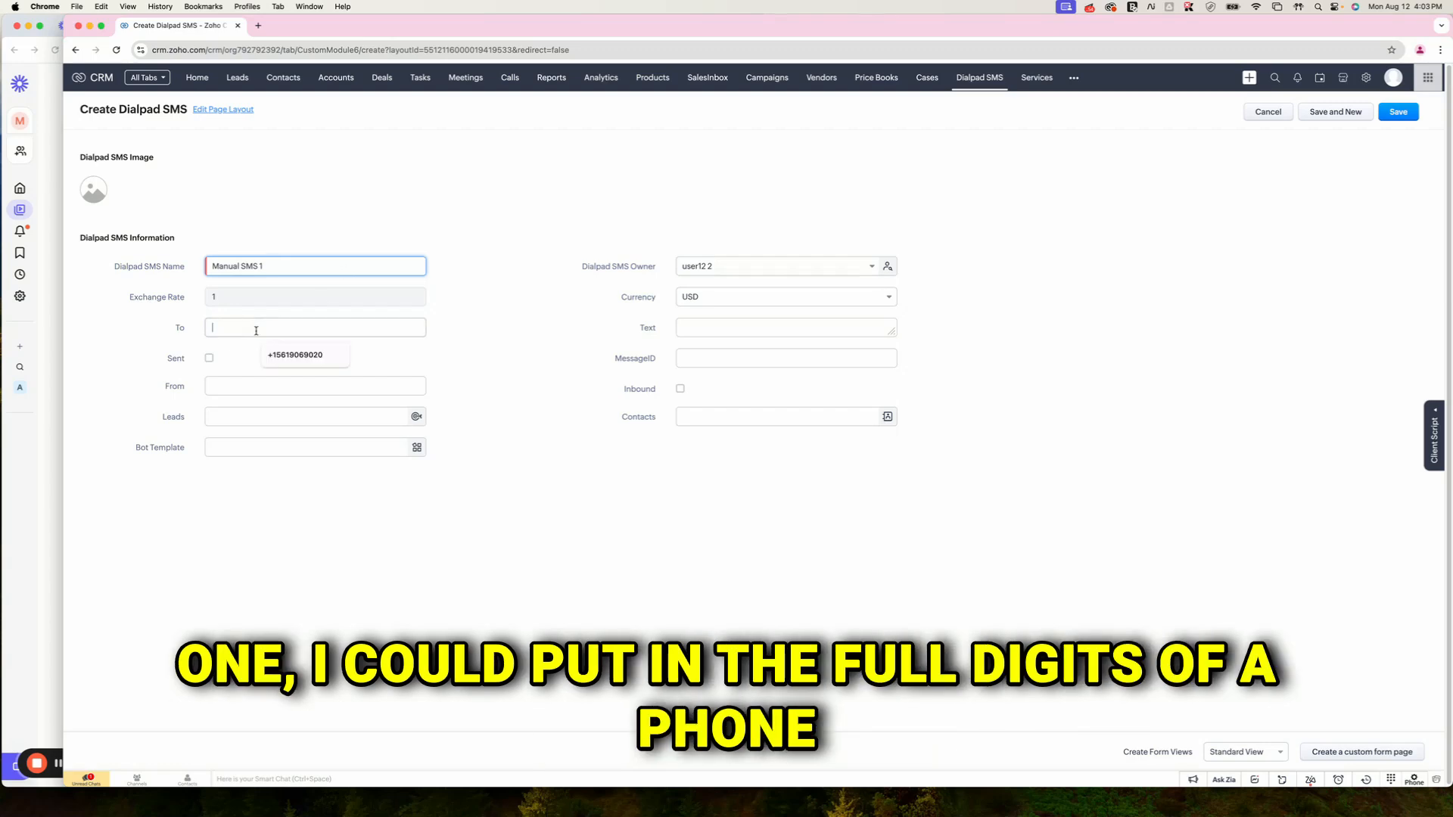
{"action": "left_click", "coordinate": [296, 355]}
{"action": "left_click_drag", "start_coordinate": [210, 326], "coordinate": [288, 328]}
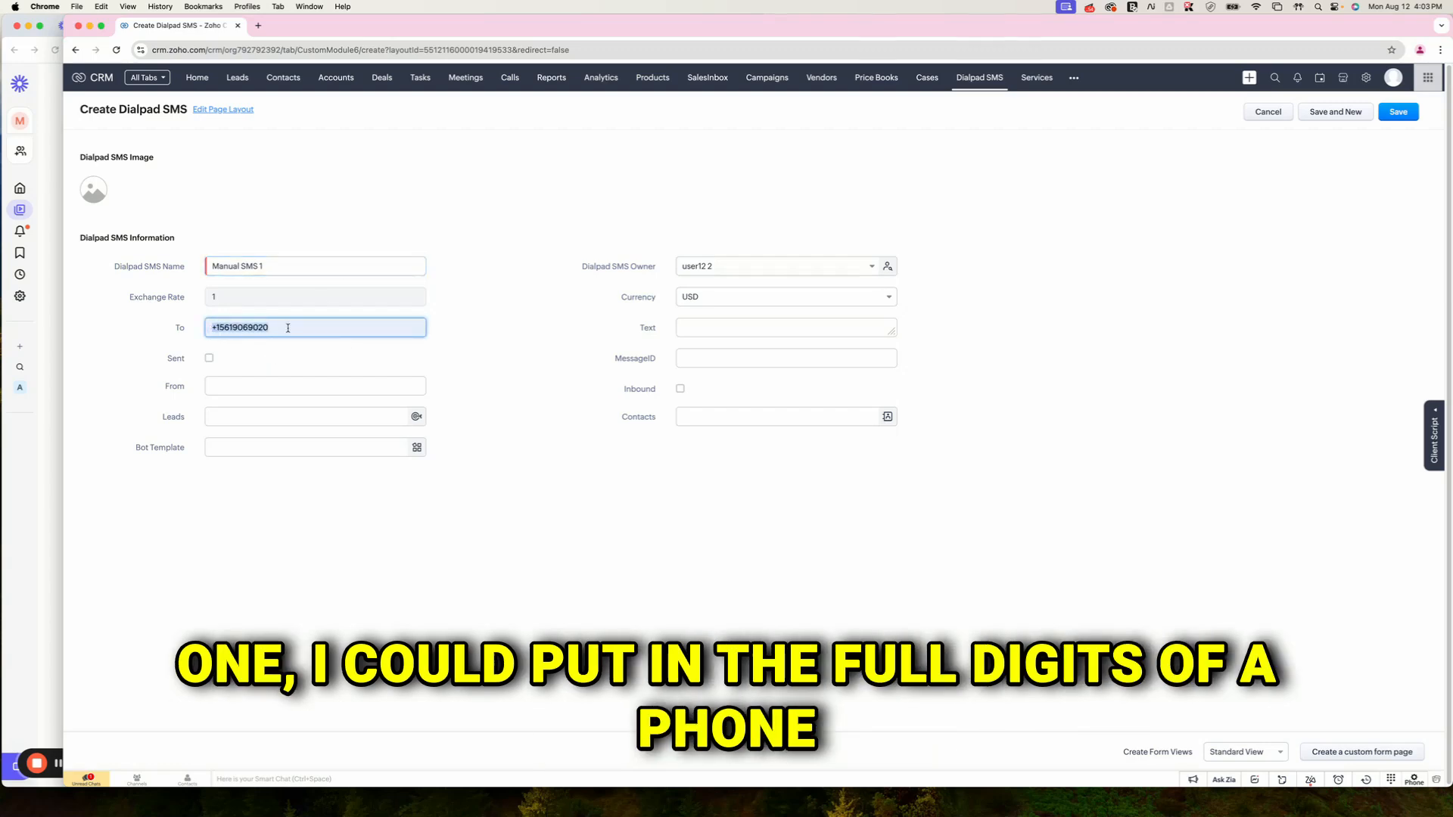
{"action": "left_click", "coordinate": [252, 386]}
{"action": "left_click", "coordinate": [291, 424]}
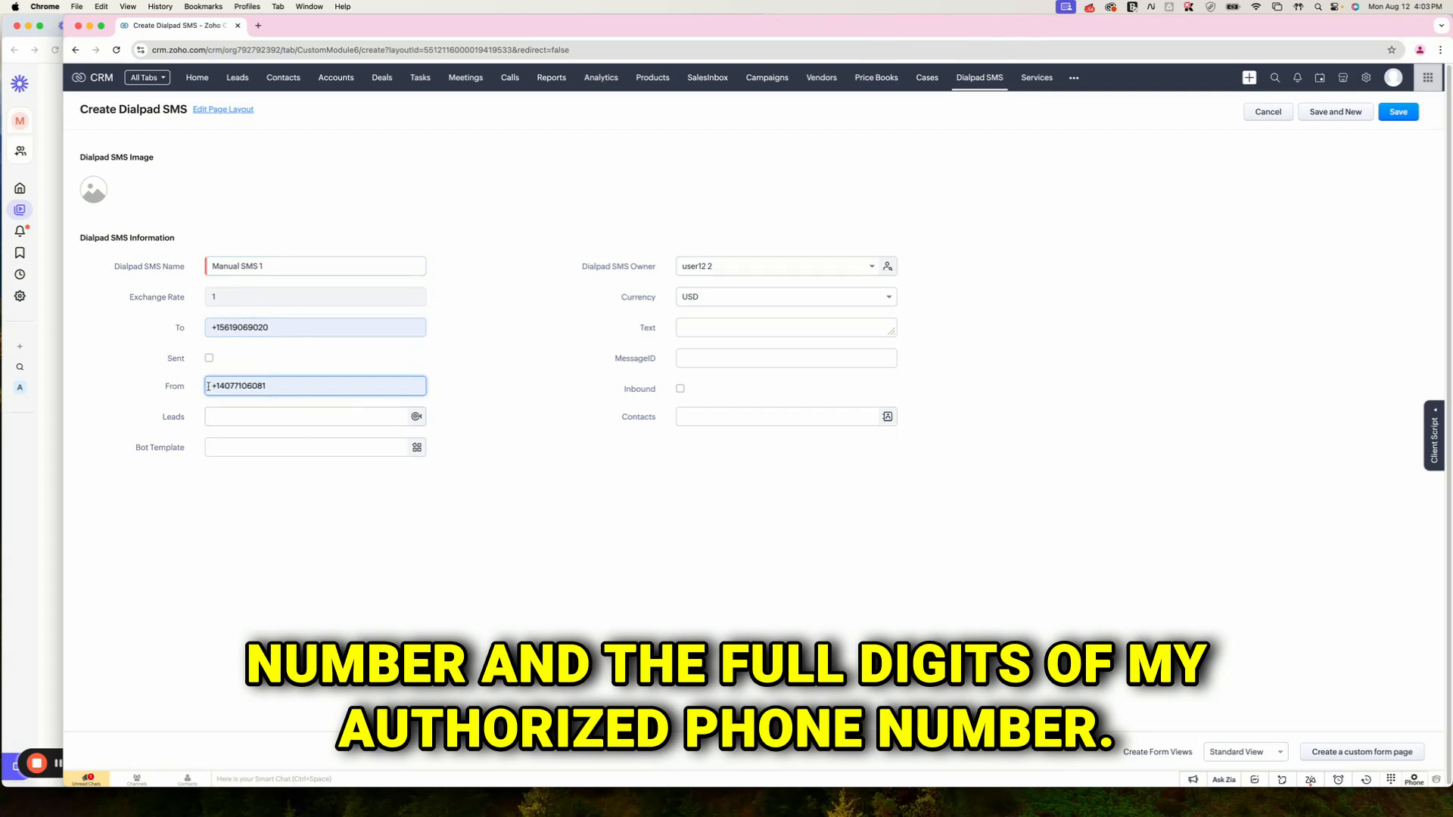
{"action": "left_click_drag", "start_coordinate": [208, 387], "coordinate": [272, 388]}
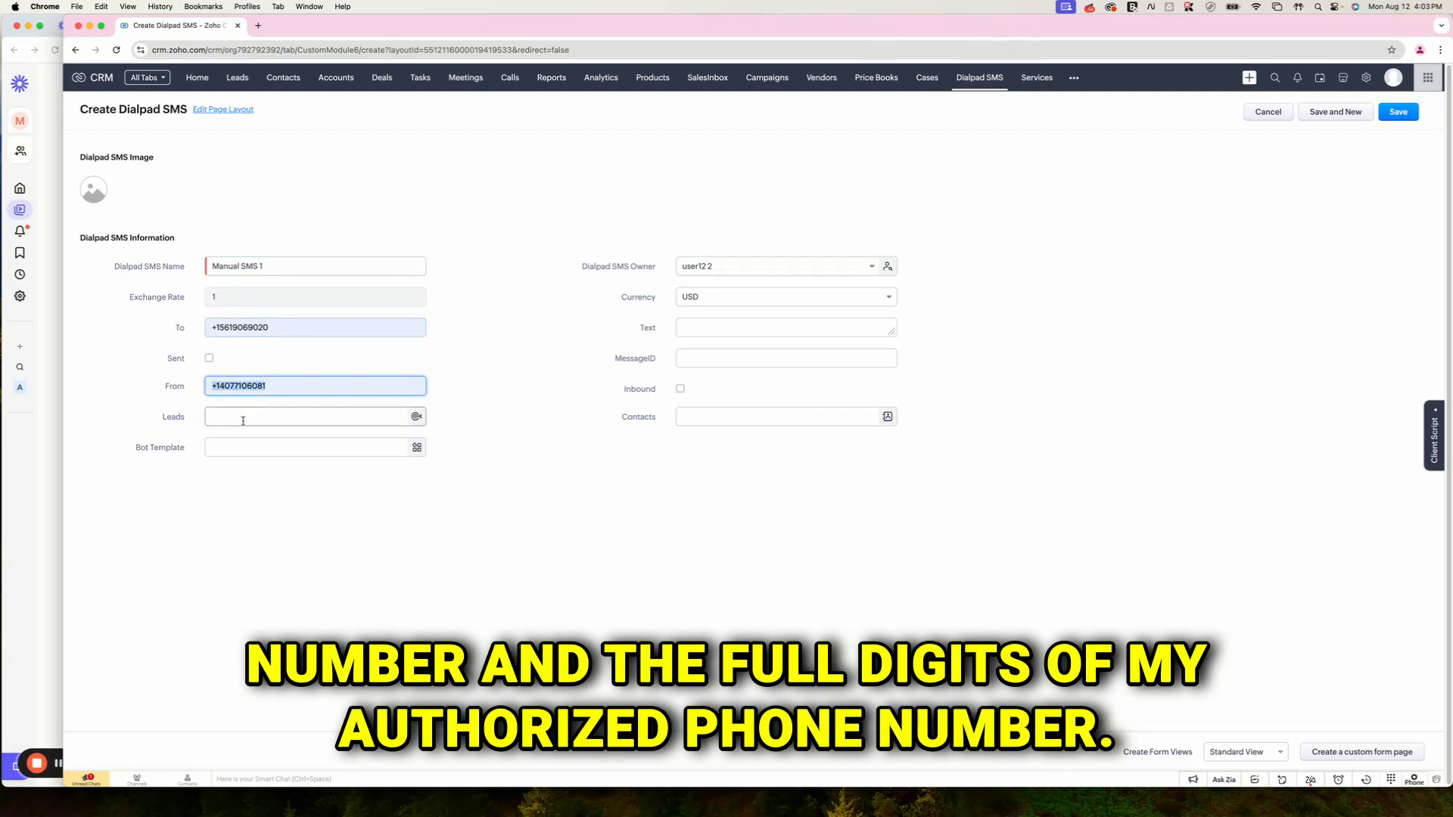
Step: Link the SMS to lead dialpadtest, enter message 'Testing text', and save it
{"action": "left_click", "coordinate": [247, 415]}
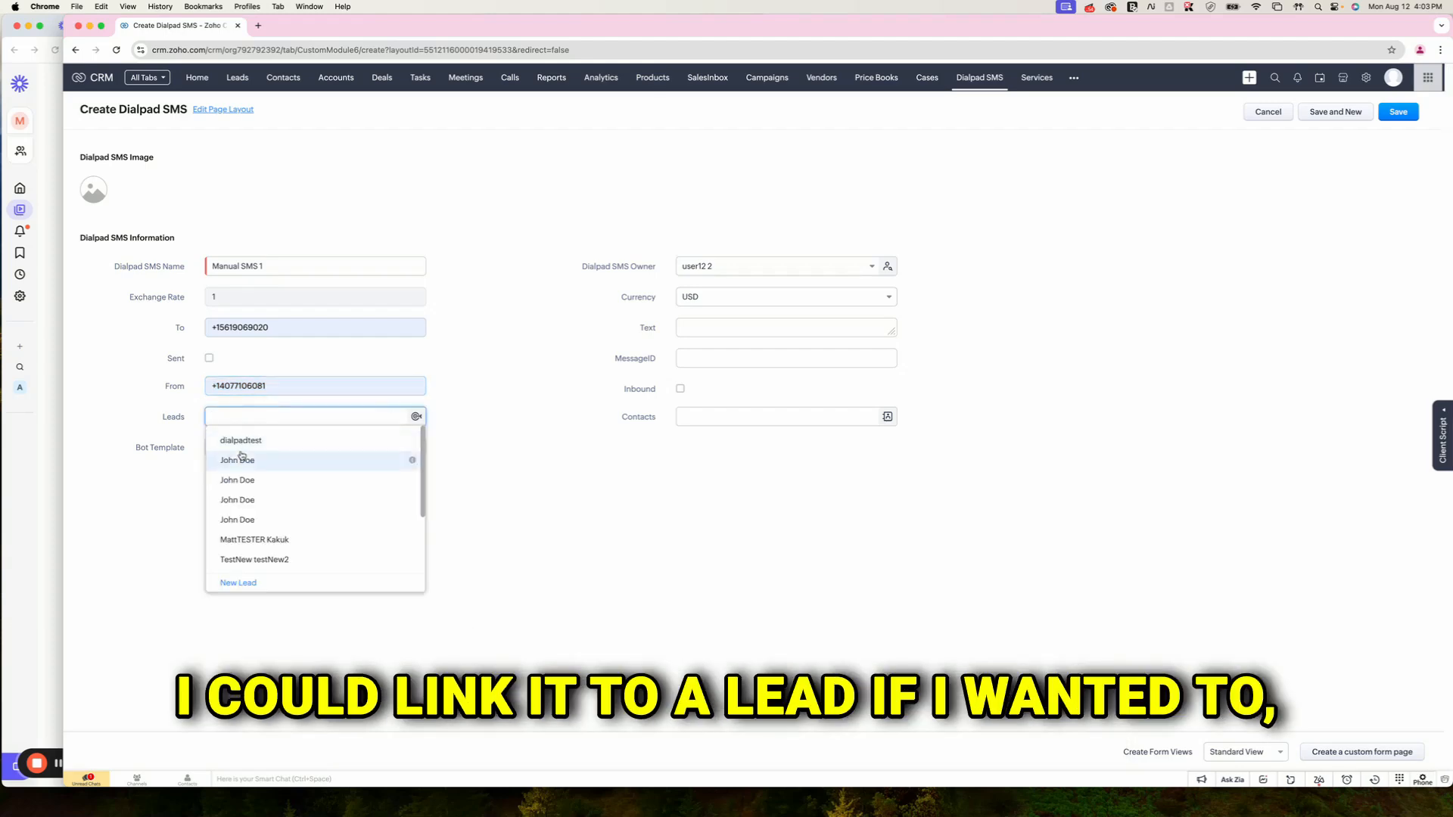
{"action": "left_click", "coordinate": [236, 442]}
{"action": "left_click", "coordinate": [717, 320]}
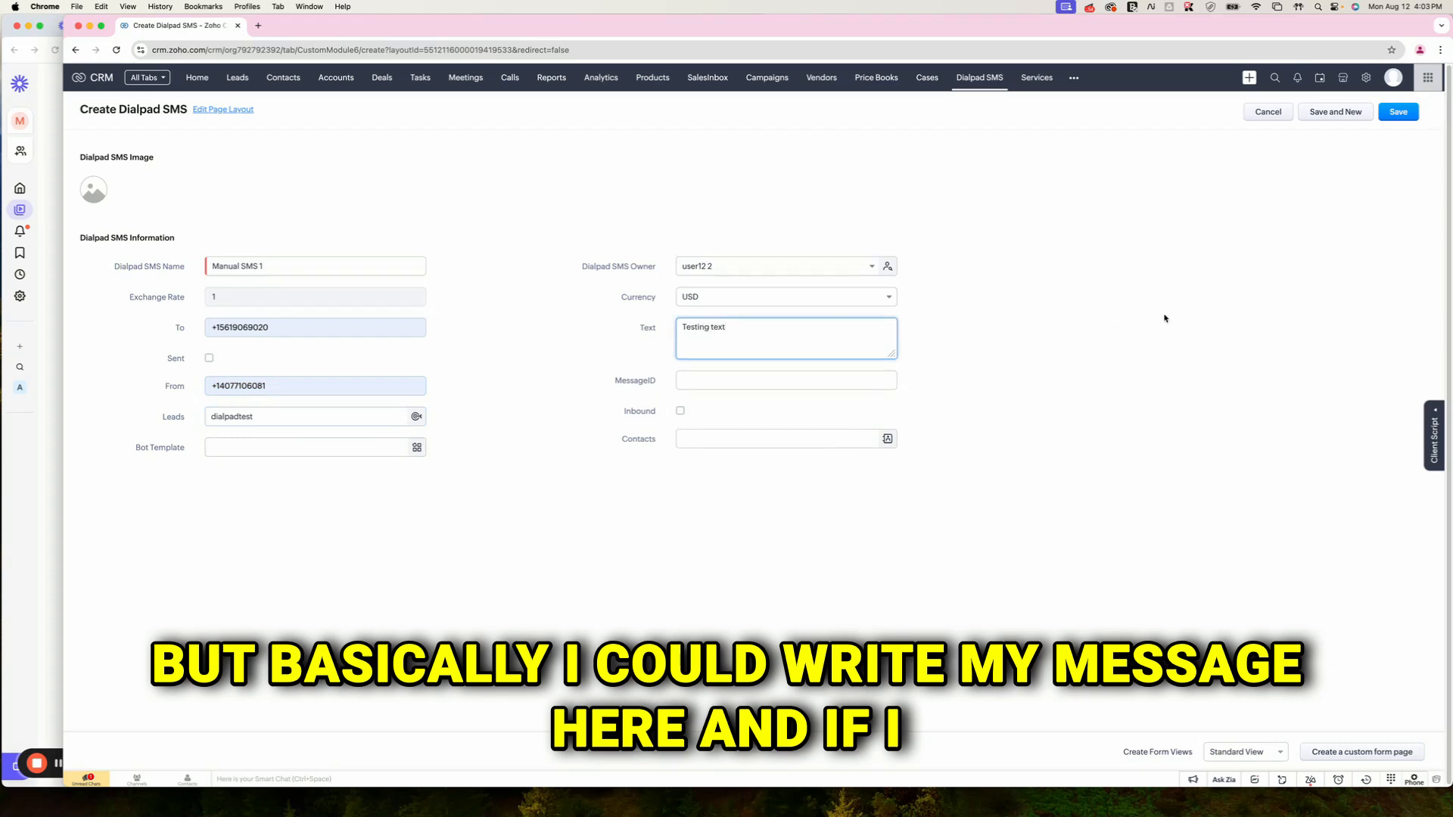
{"action": "left_click", "coordinate": [1137, 318]}
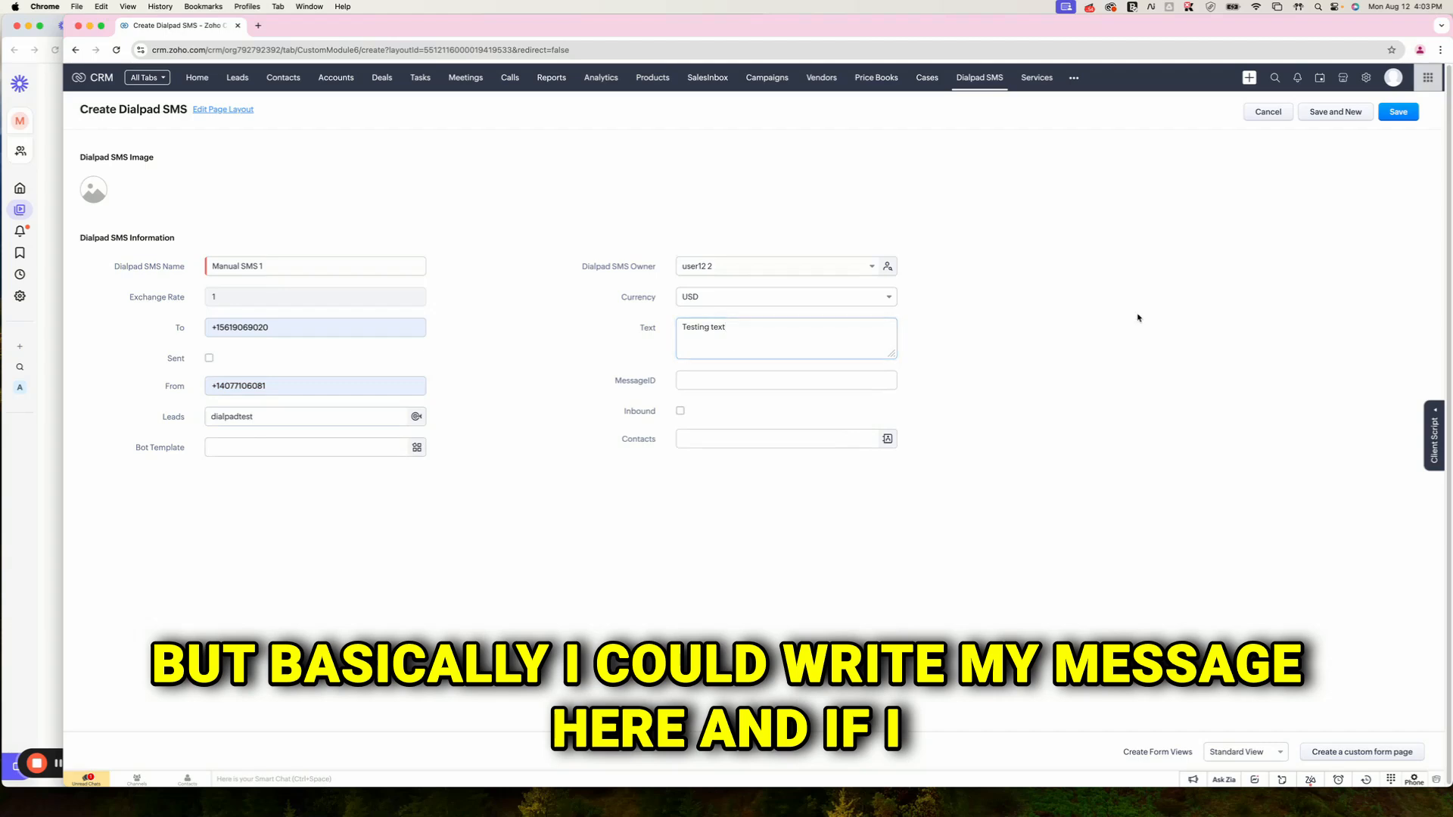
{"action": "left_click", "coordinate": [1397, 113]}
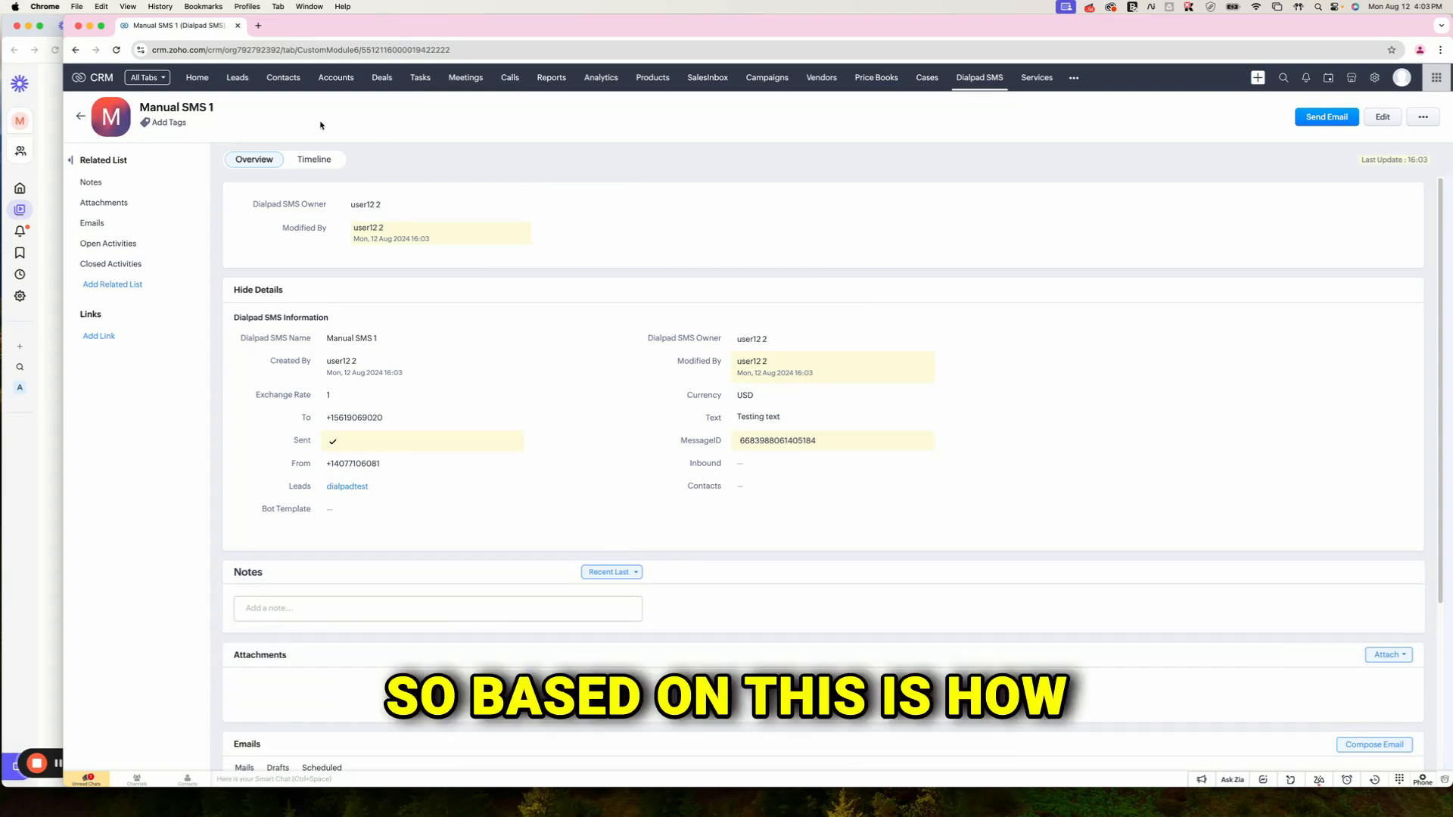
Step: Return to the Setup page after confirming the SMS record was sent
{"action": "left_click", "coordinate": [1374, 77]}
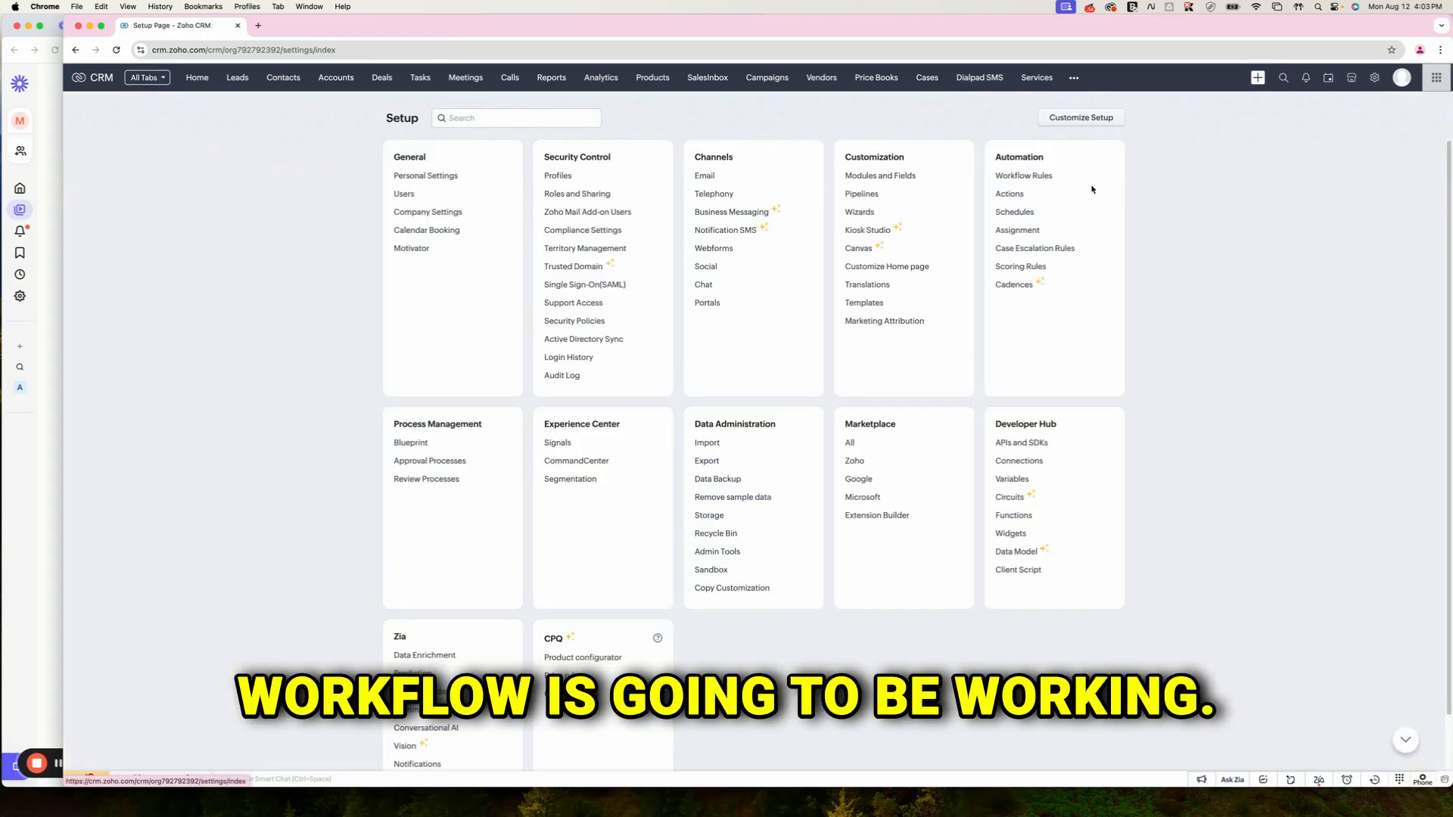
Step: Create a Leads-module workflow rule named 'Welcome Text' and open its editor
{"action": "left_click", "coordinate": [1041, 177]}
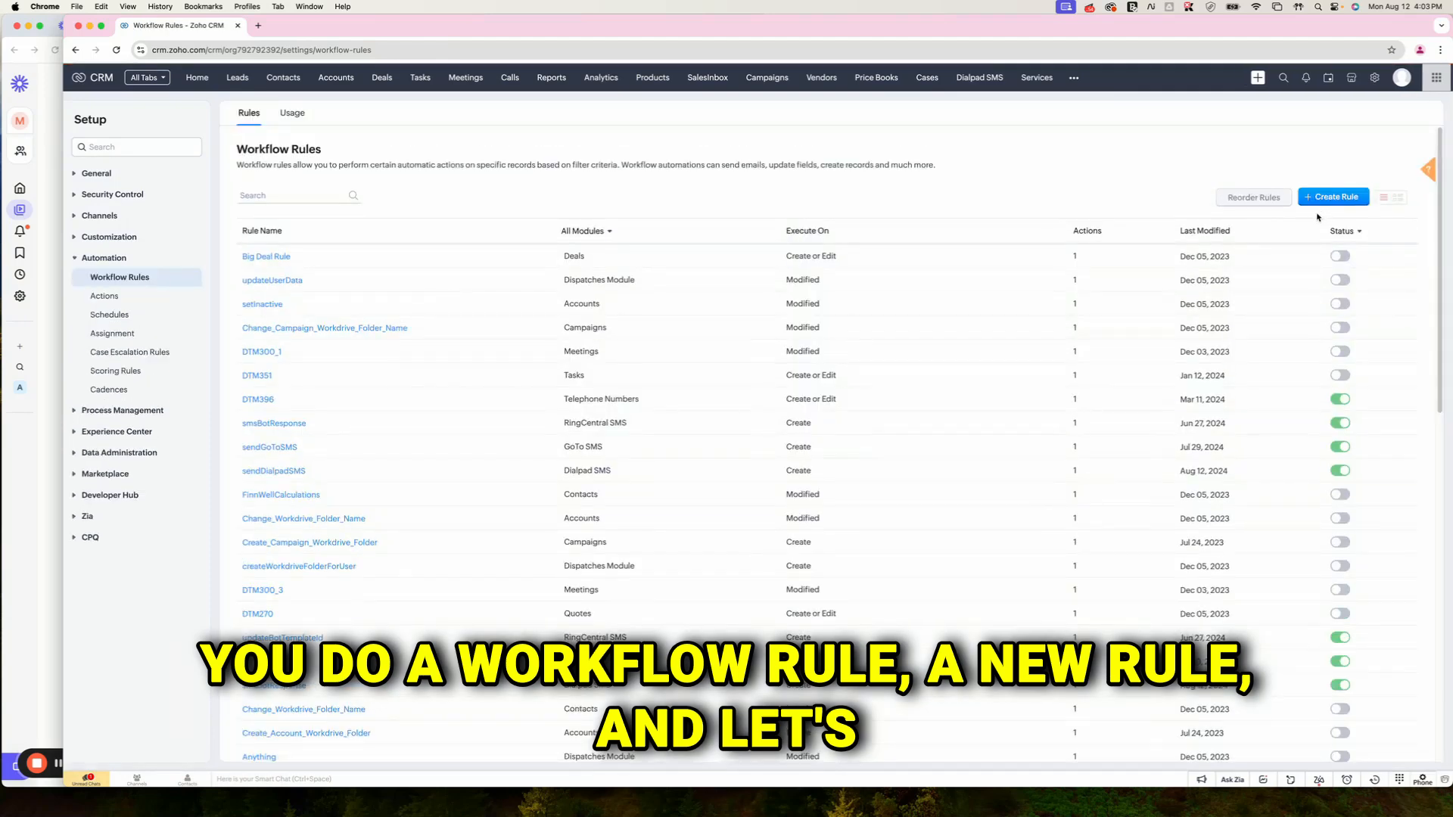
{"action": "left_click", "coordinate": [1333, 197]}
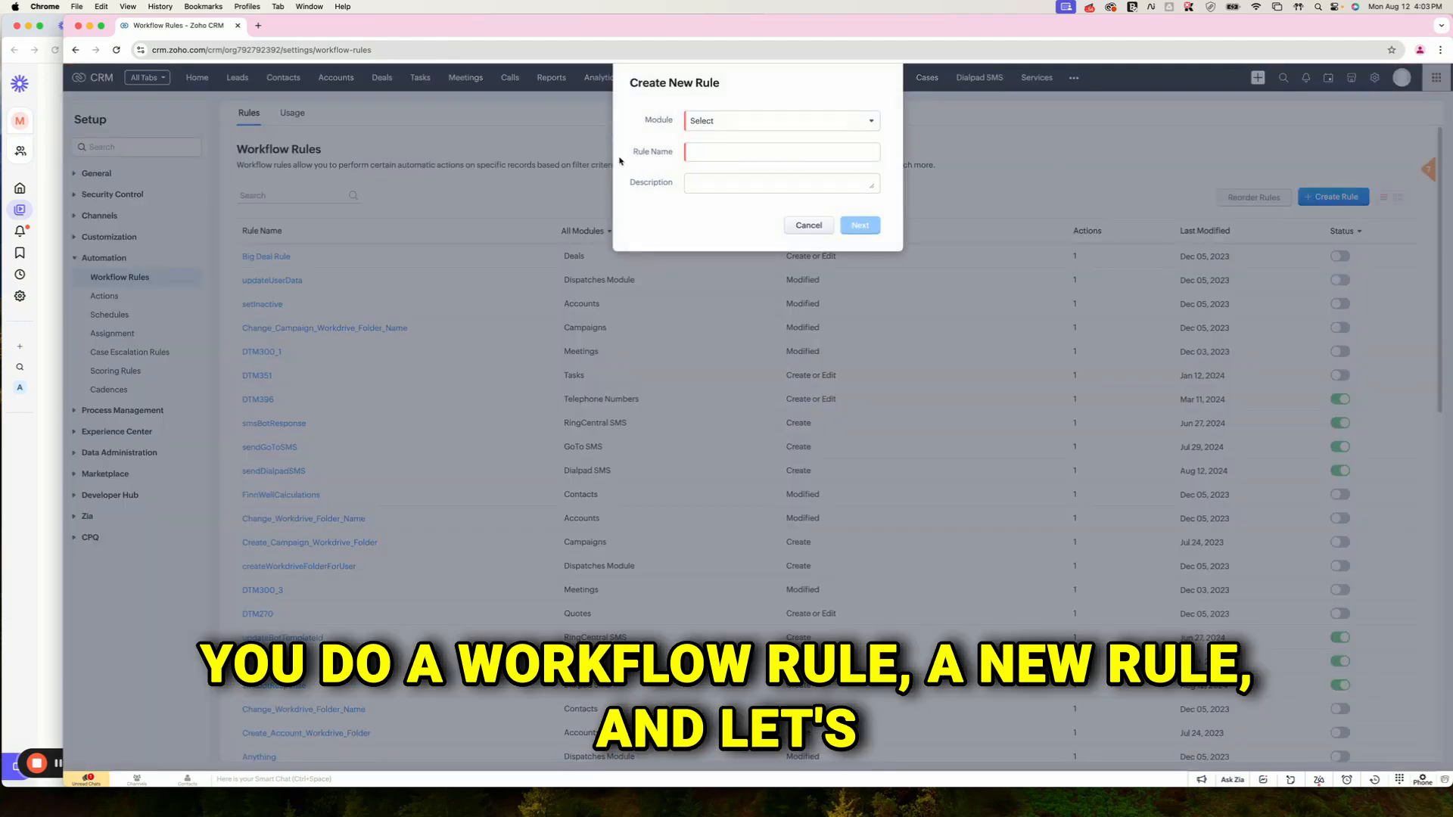
{"action": "left_click", "coordinate": [697, 121]}
{"action": "left_click", "coordinate": [715, 176]}
{"action": "left_click", "coordinate": [716, 150]}
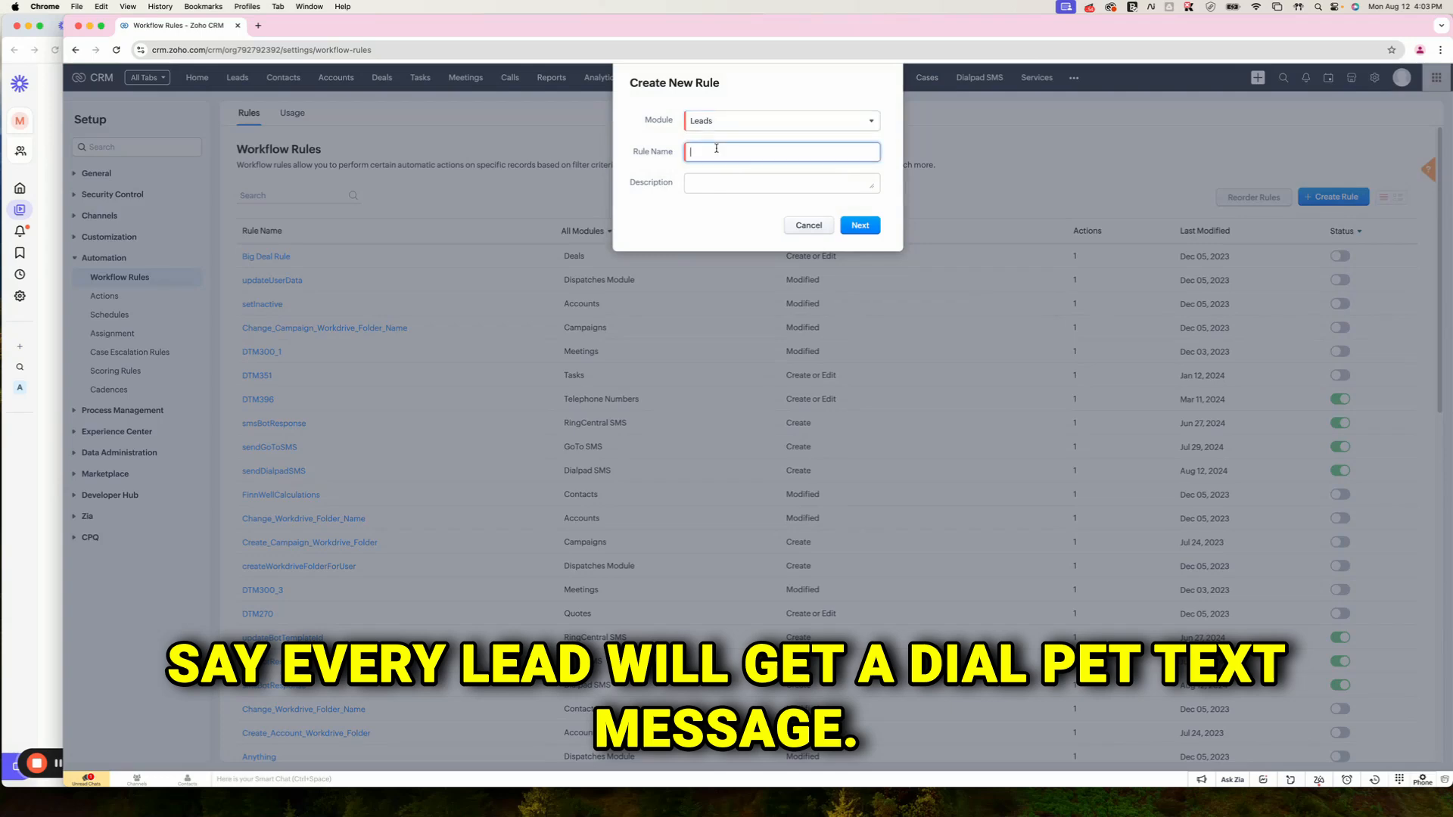
{"action": "type", "text": "Welcome Text"}
{"action": "key", "text": "Return"}
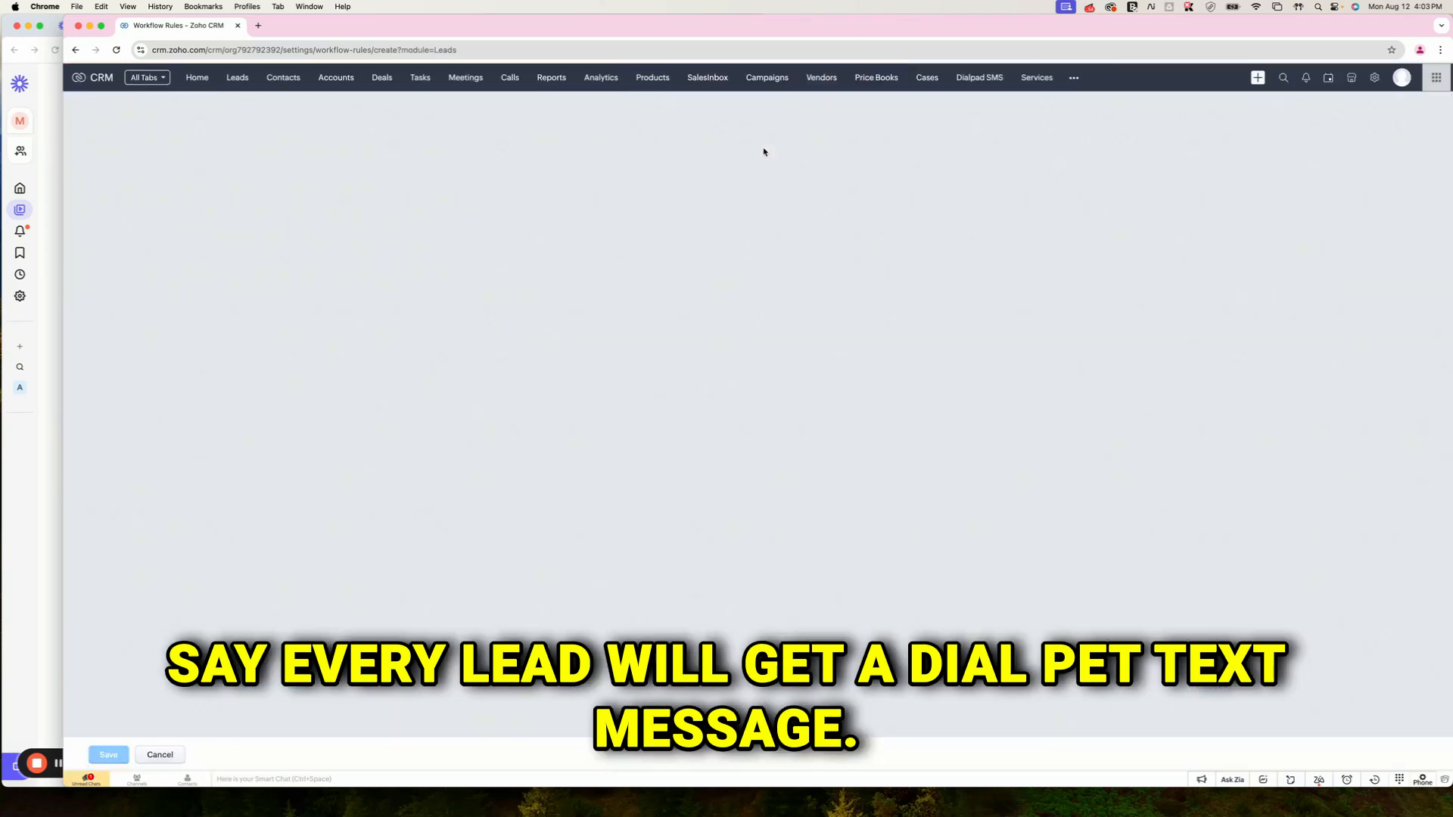
Step: Make the rule fire on lead creation and apply to all leads
{"action": "left_click", "coordinate": [285, 222]}
{"action": "left_click", "coordinate": [246, 237]}
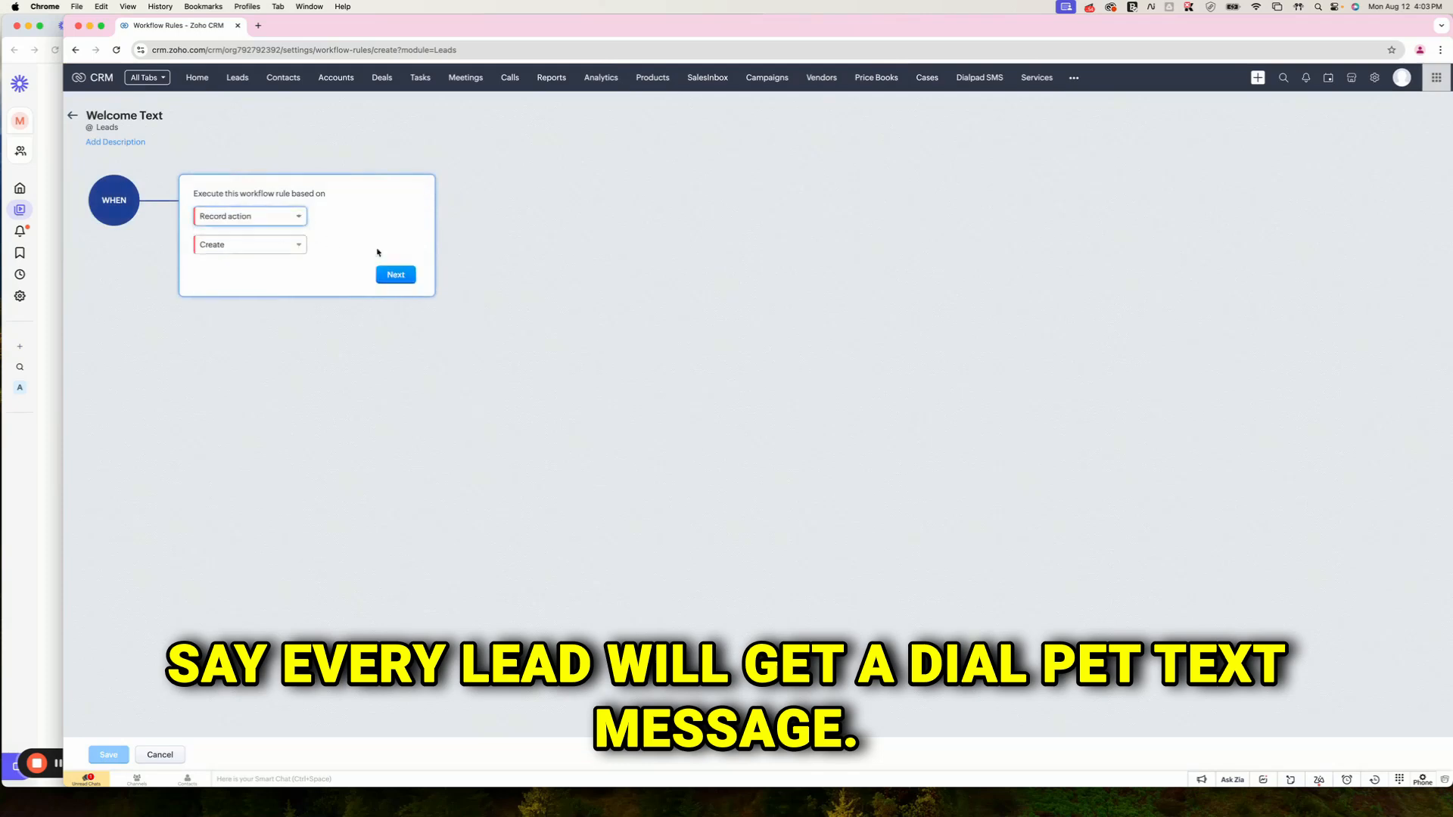
{"action": "left_click", "coordinate": [395, 274]}
{"action": "left_click", "coordinate": [351, 303]}
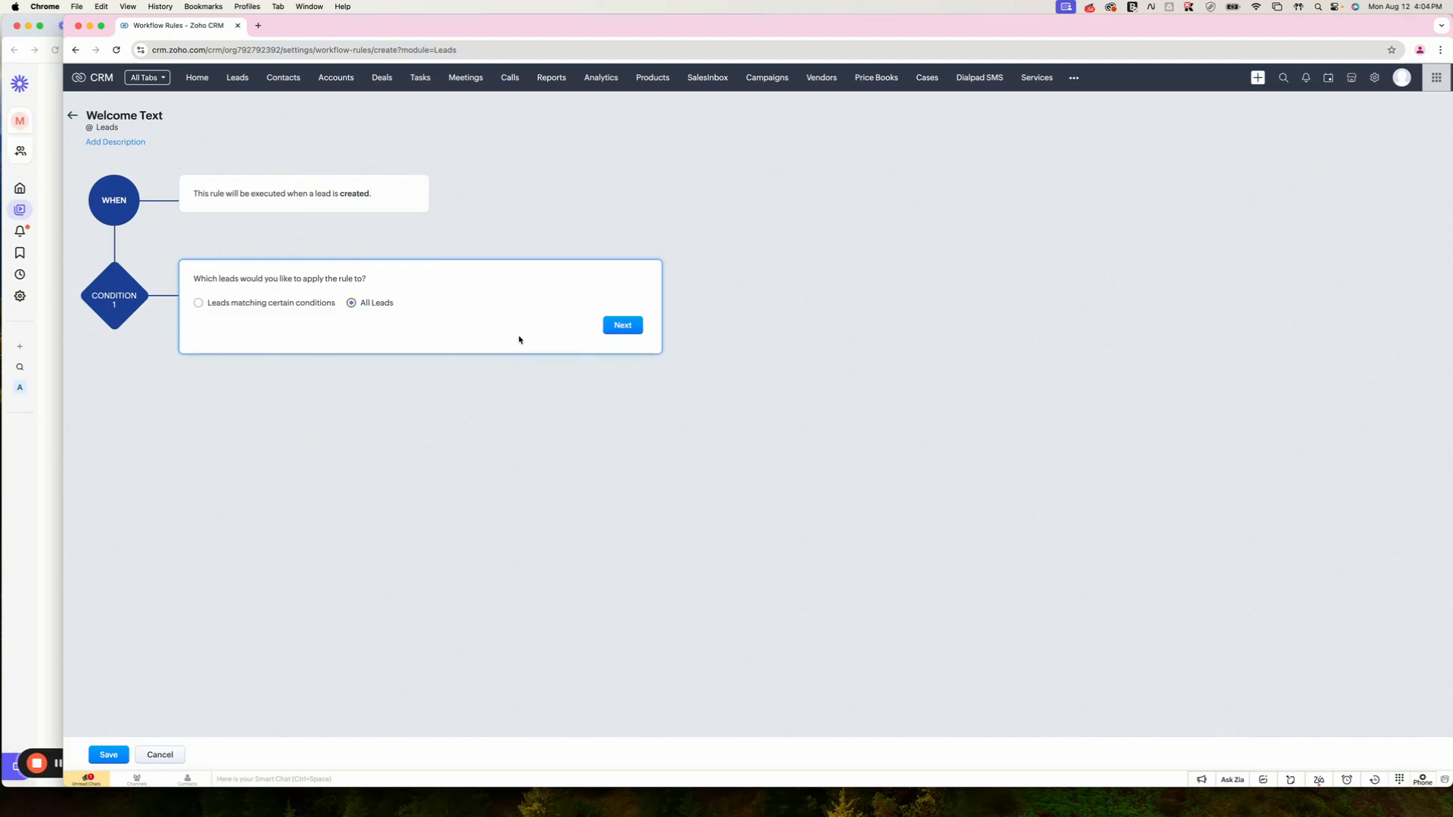
{"action": "left_click", "coordinate": [622, 324]}
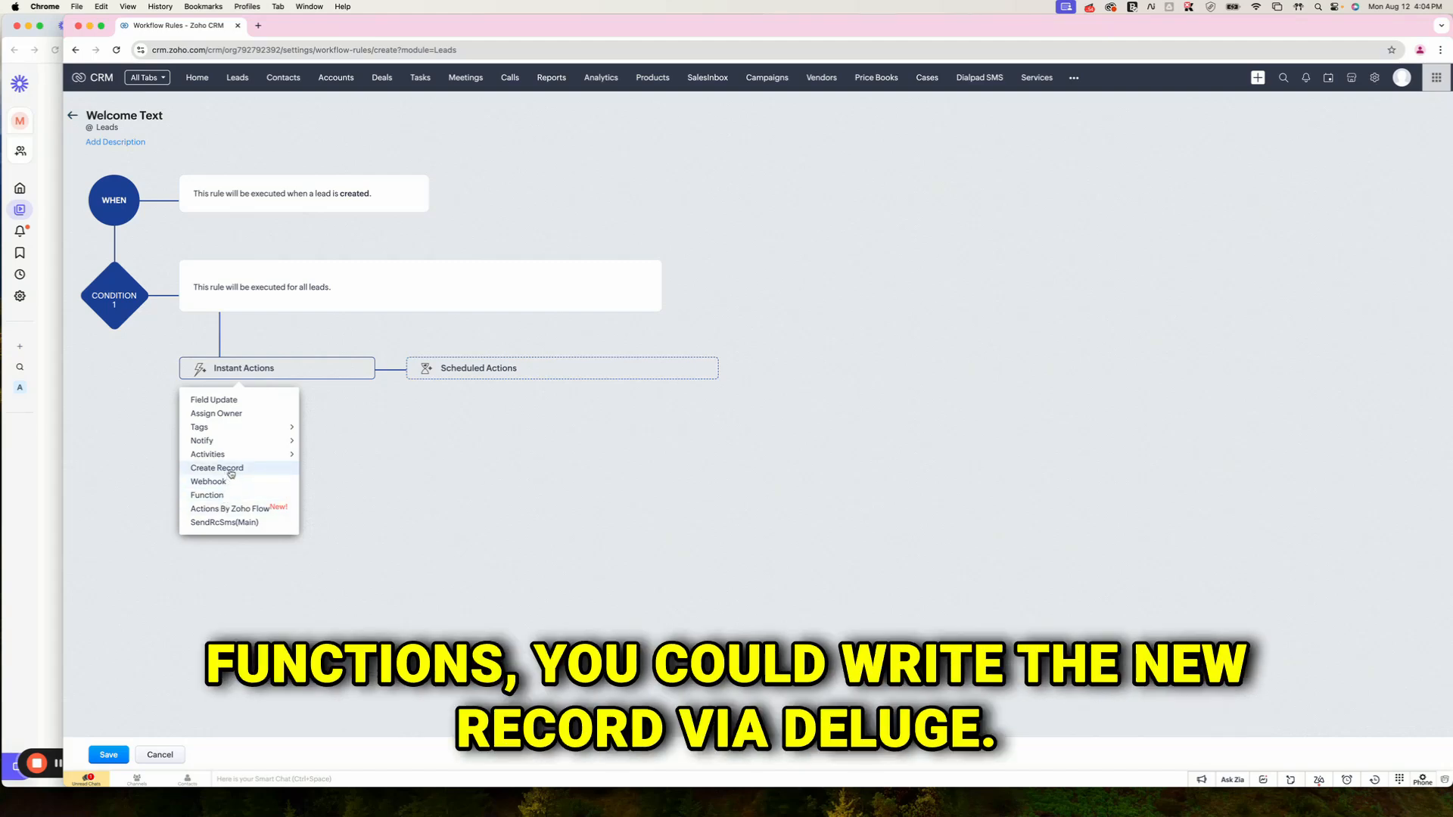
Step: Add a Create Record instant action that targets the Dialpad SMS module
{"action": "left_click", "coordinate": [218, 467]}
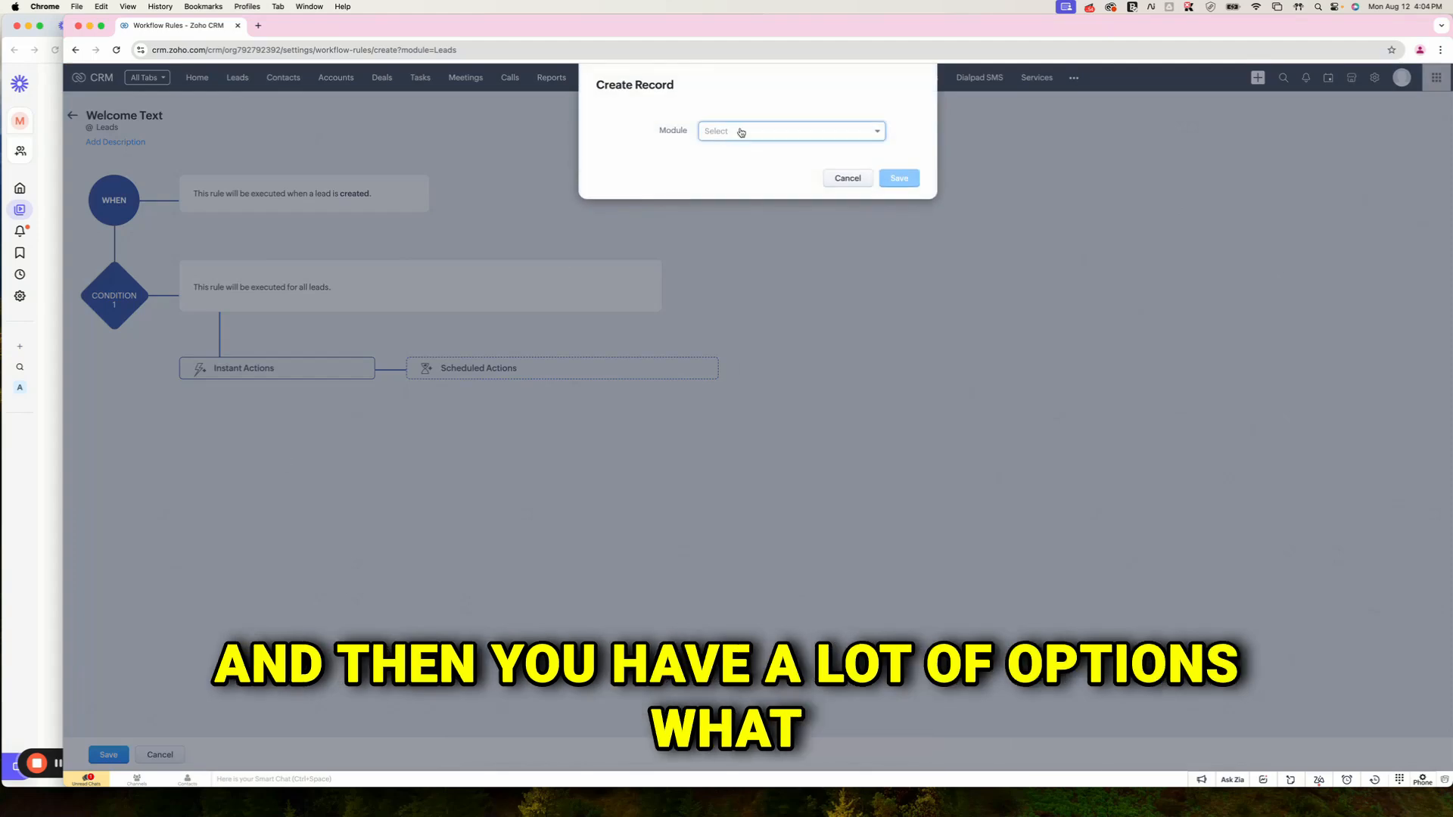
{"action": "left_click", "coordinate": [739, 133]}
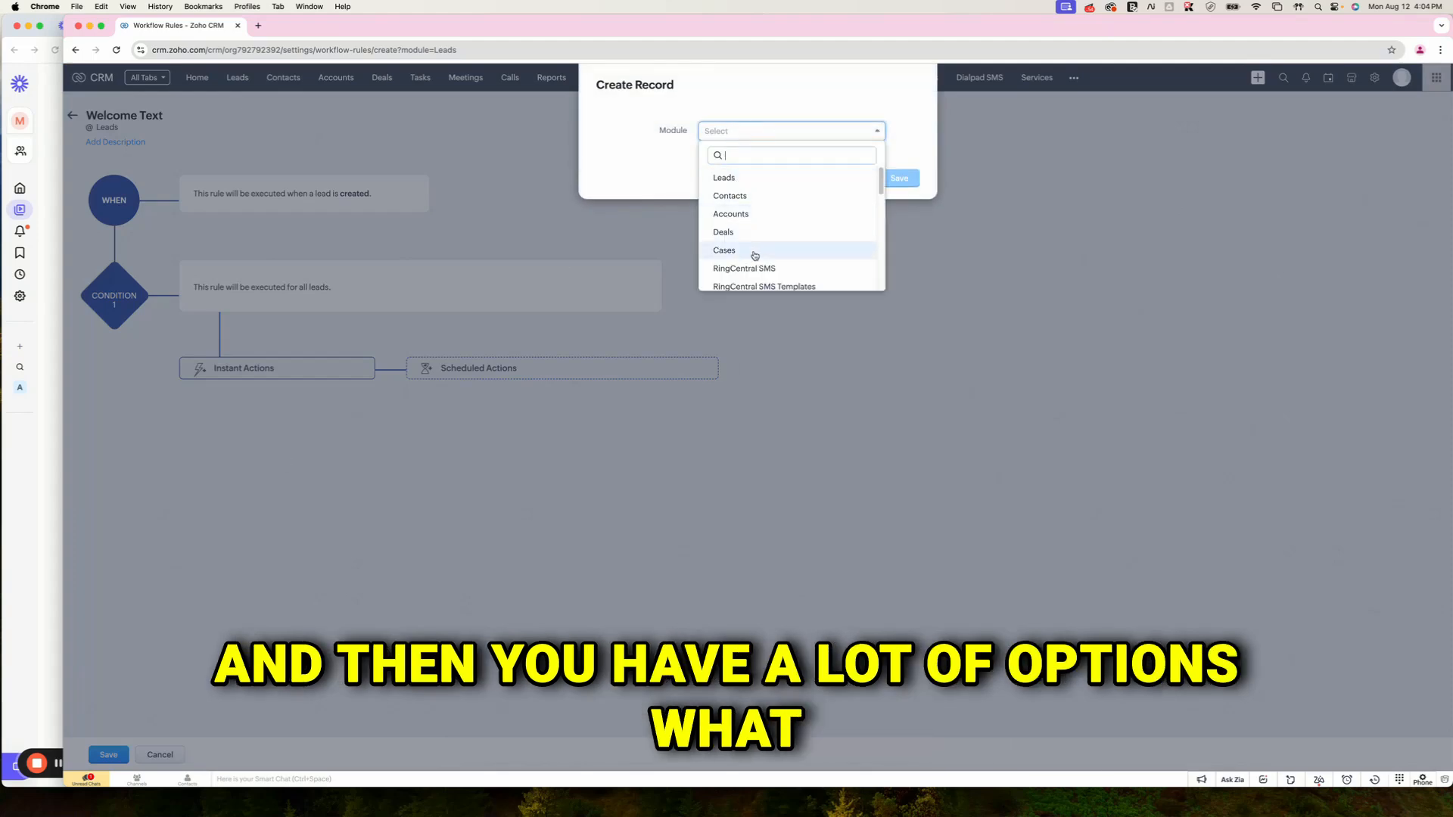
{"action": "scroll", "coordinate": [755, 256], "scroll_direction": "down", "scroll_amount": 5}
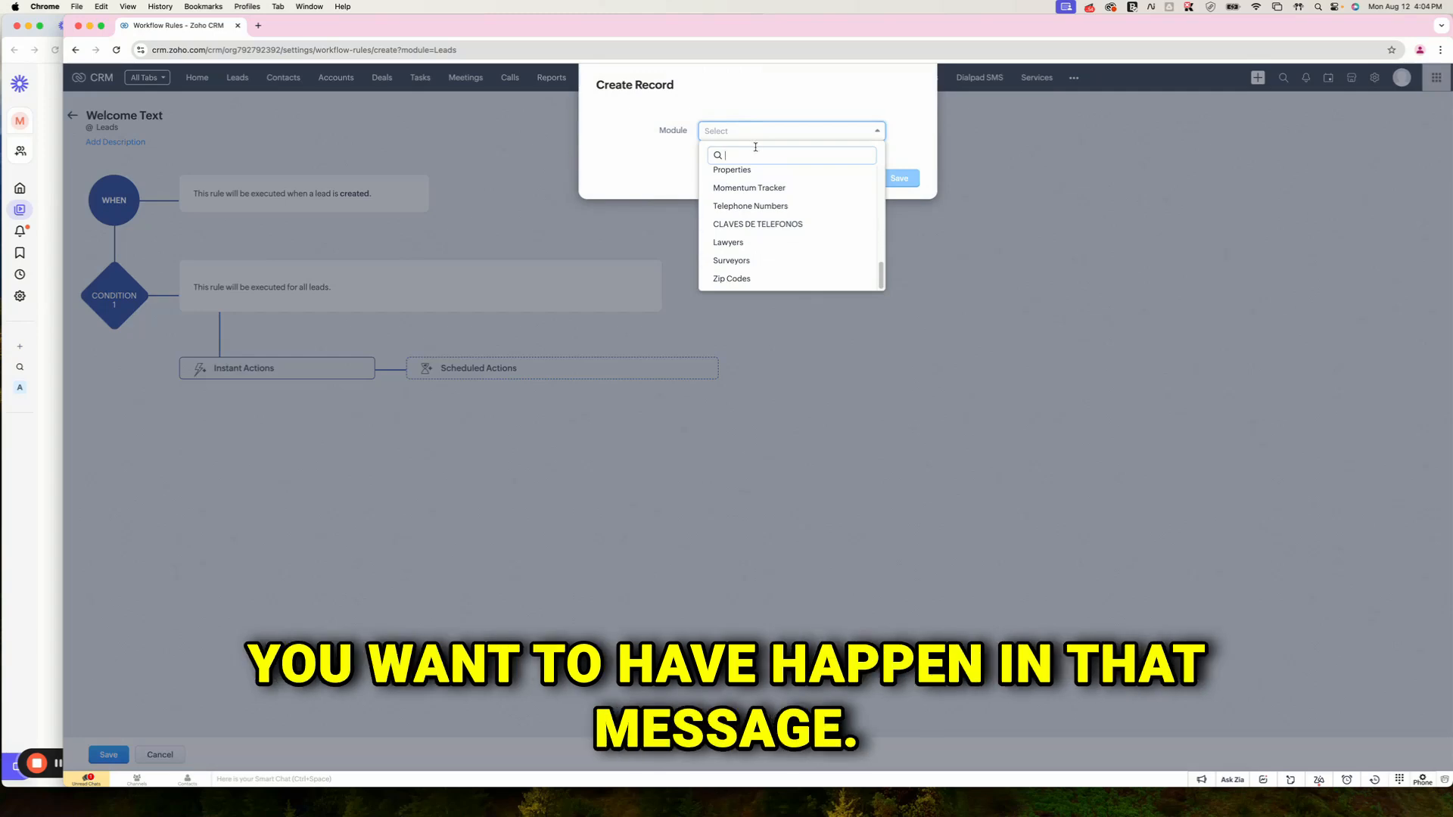
{"action": "type", "text": "dial"}
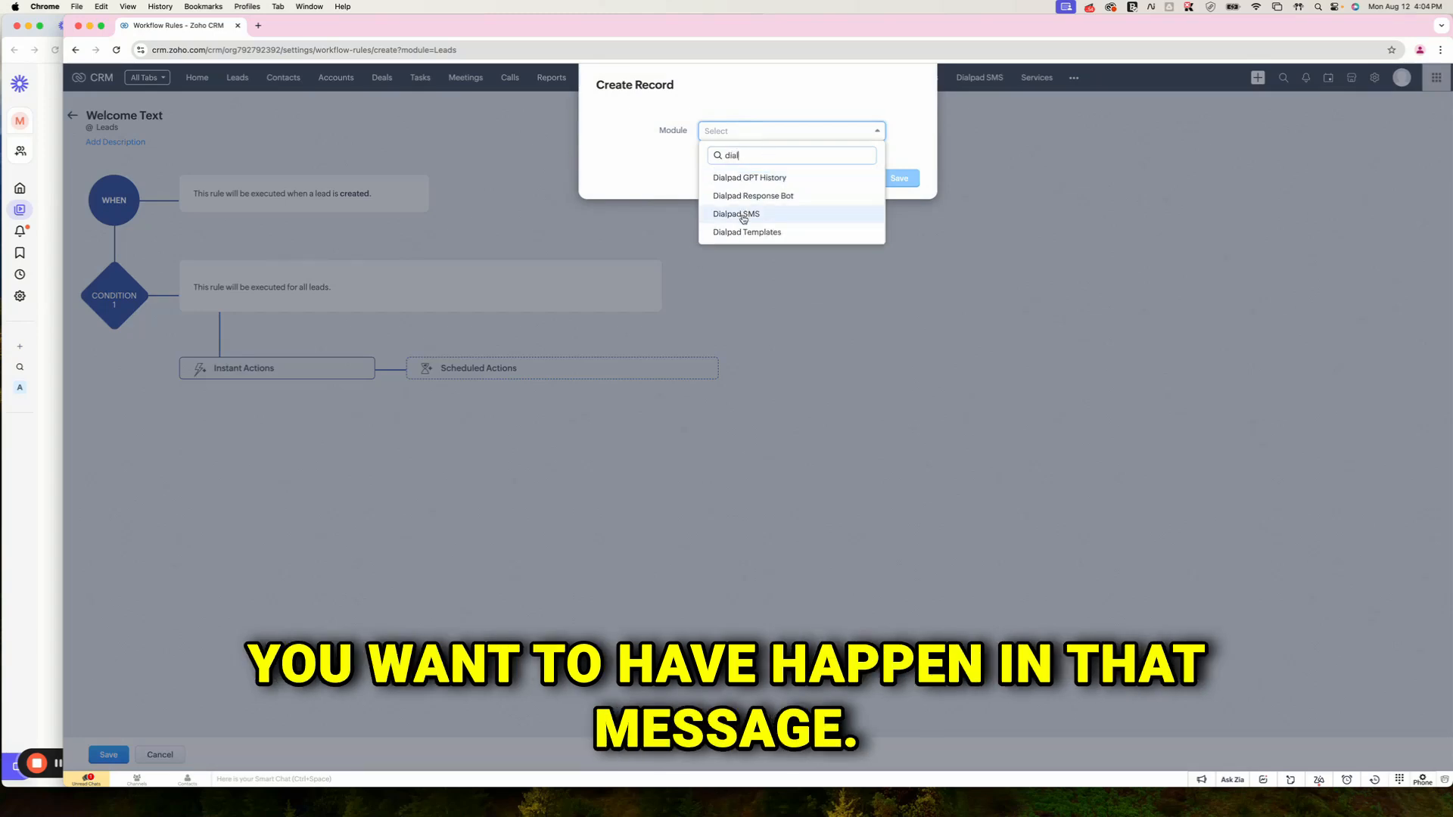
{"action": "left_click", "coordinate": [753, 218]}
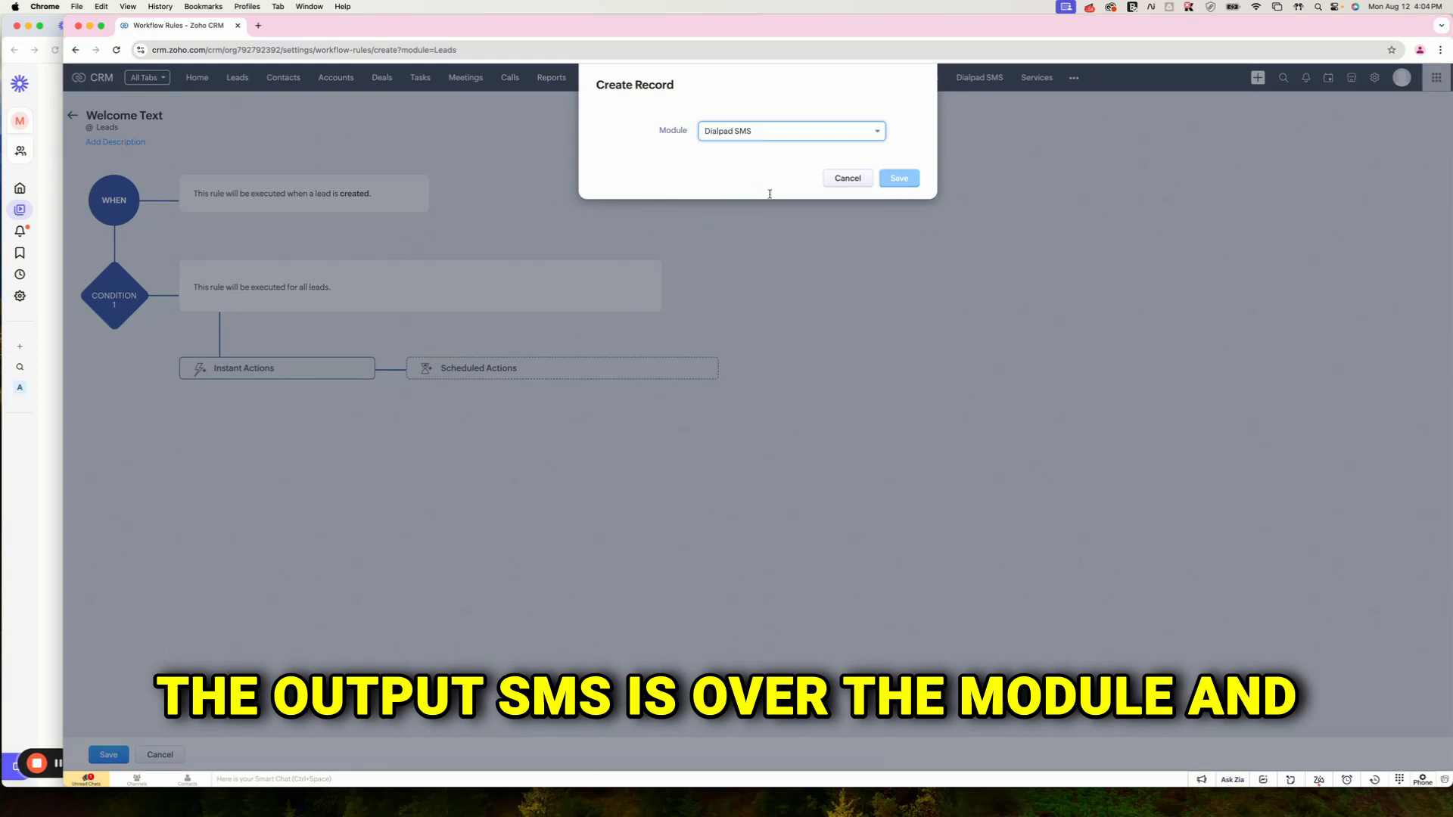
{"action": "left_click", "coordinate": [716, 190]}
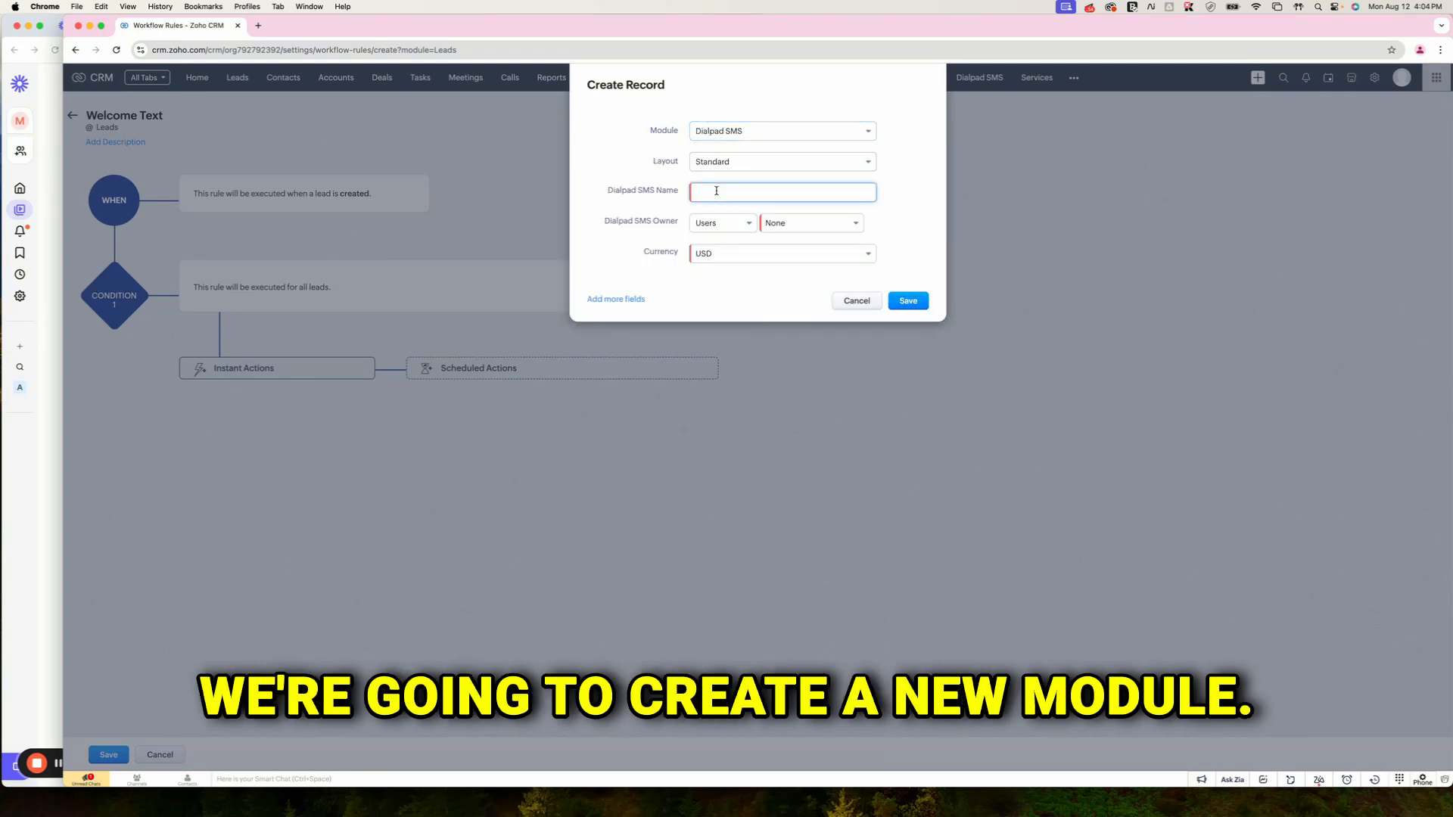
Step: Name the SMS record 'Testing' and add a To field with the recipient's phone number
{"action": "type", "text": "Testing"}
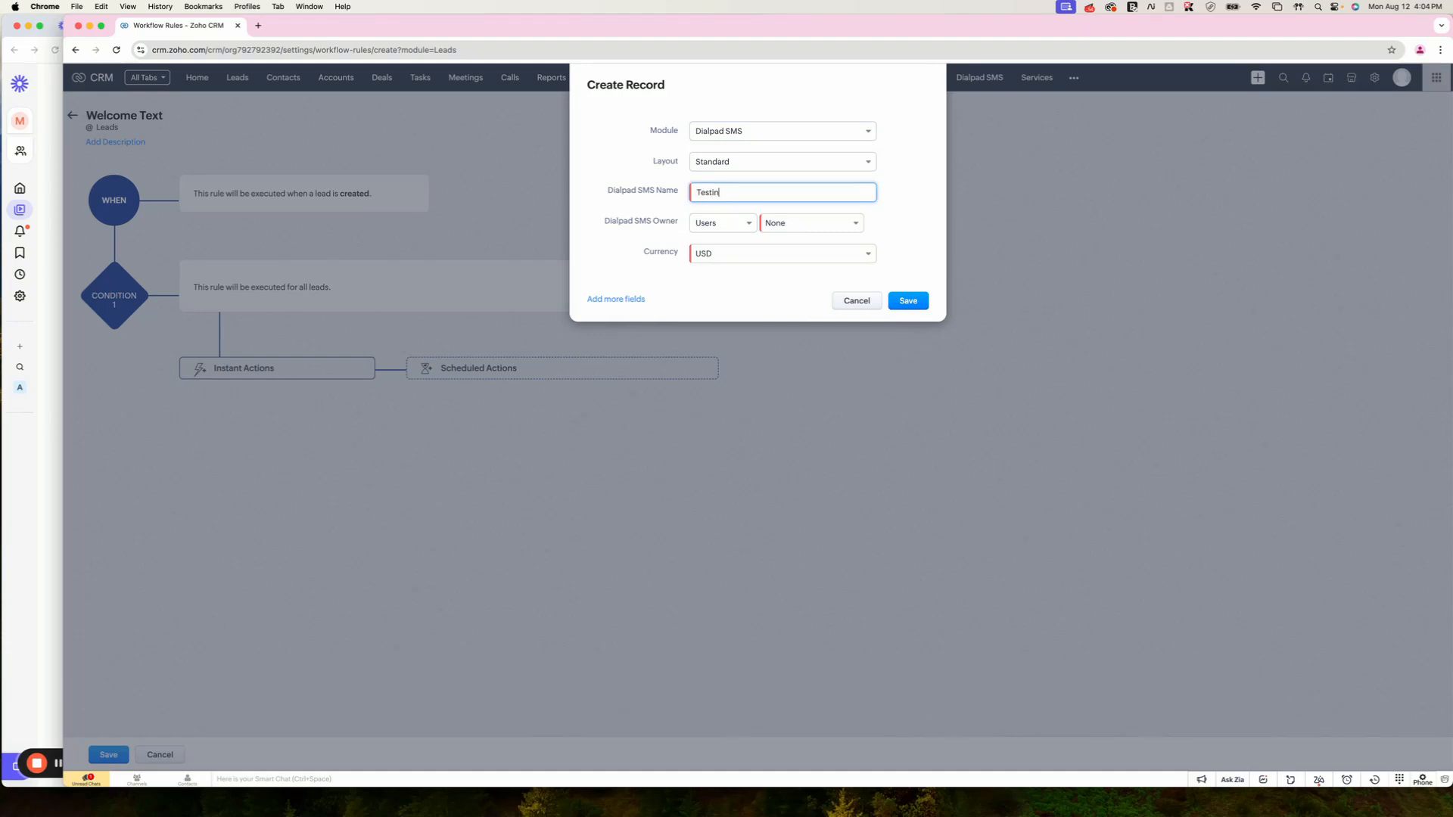
{"action": "left_click", "coordinate": [611, 299]}
{"action": "left_click", "coordinate": [658, 313]}
{"action": "left_click", "coordinate": [663, 361]}
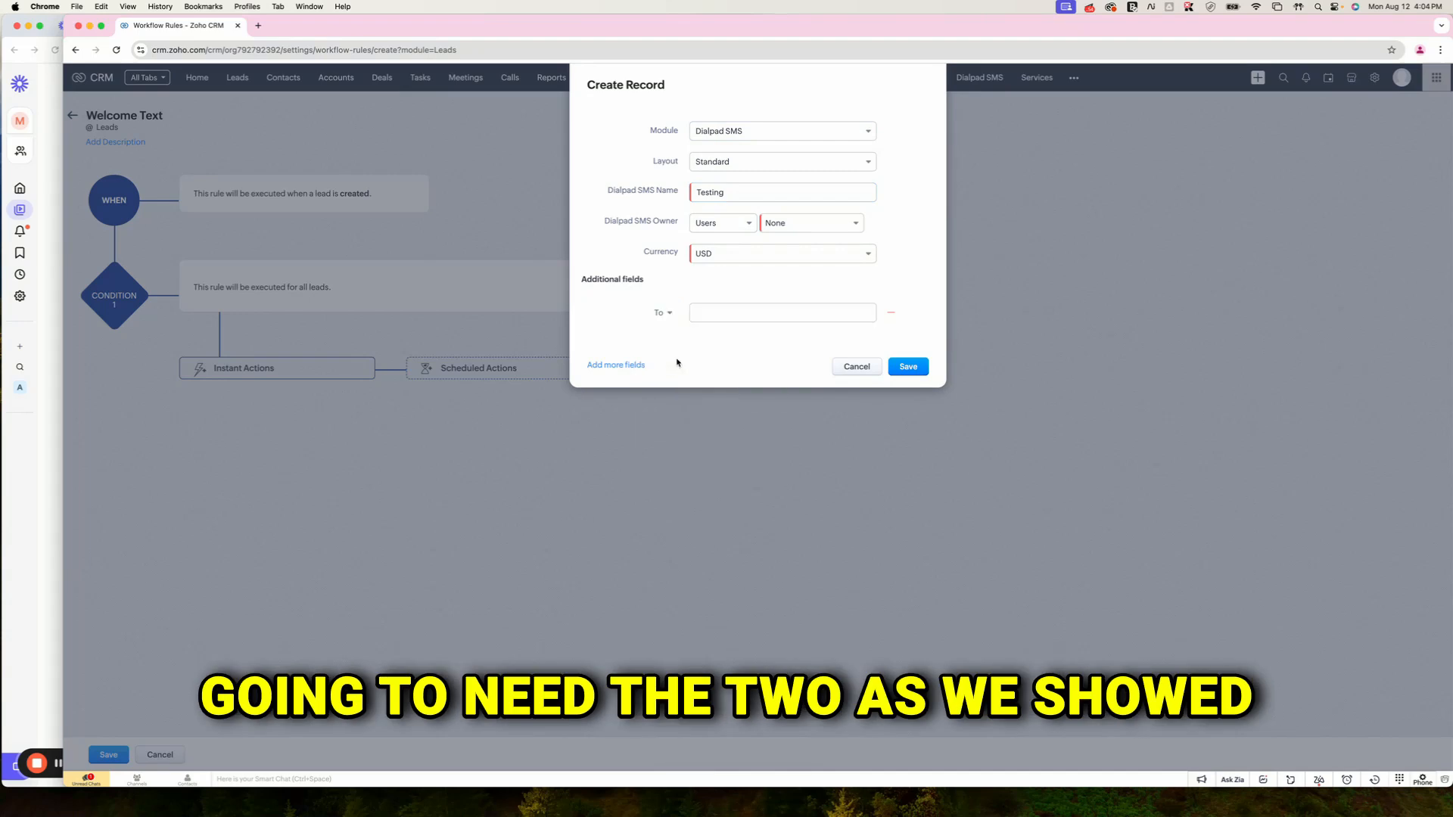
{"action": "left_click", "coordinate": [717, 312]}
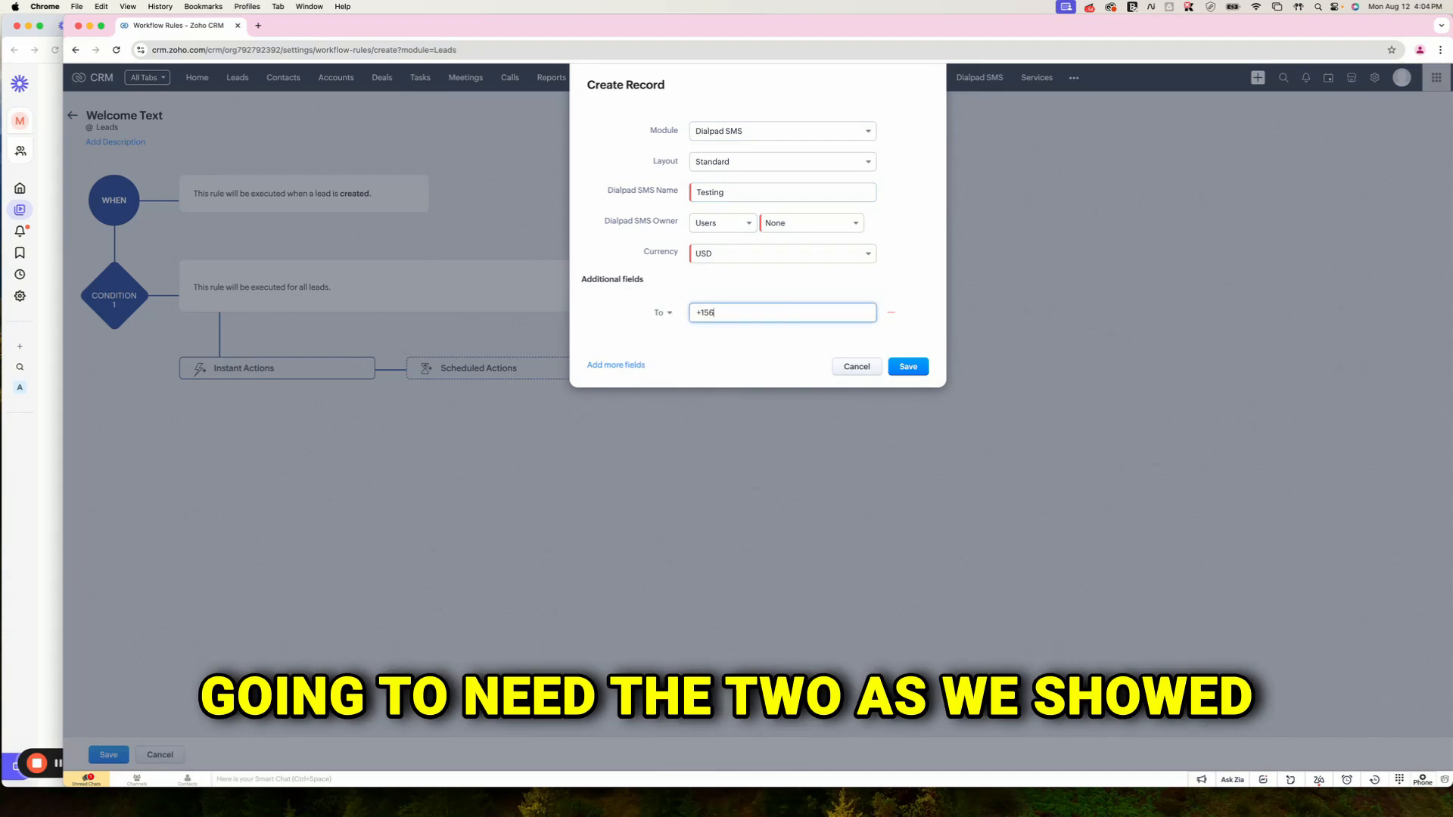
Step: Add a From field holding the Dialpad sender's phone number
{"action": "left_click", "coordinate": [622, 366]}
{"action": "left_click", "coordinate": [656, 349]}
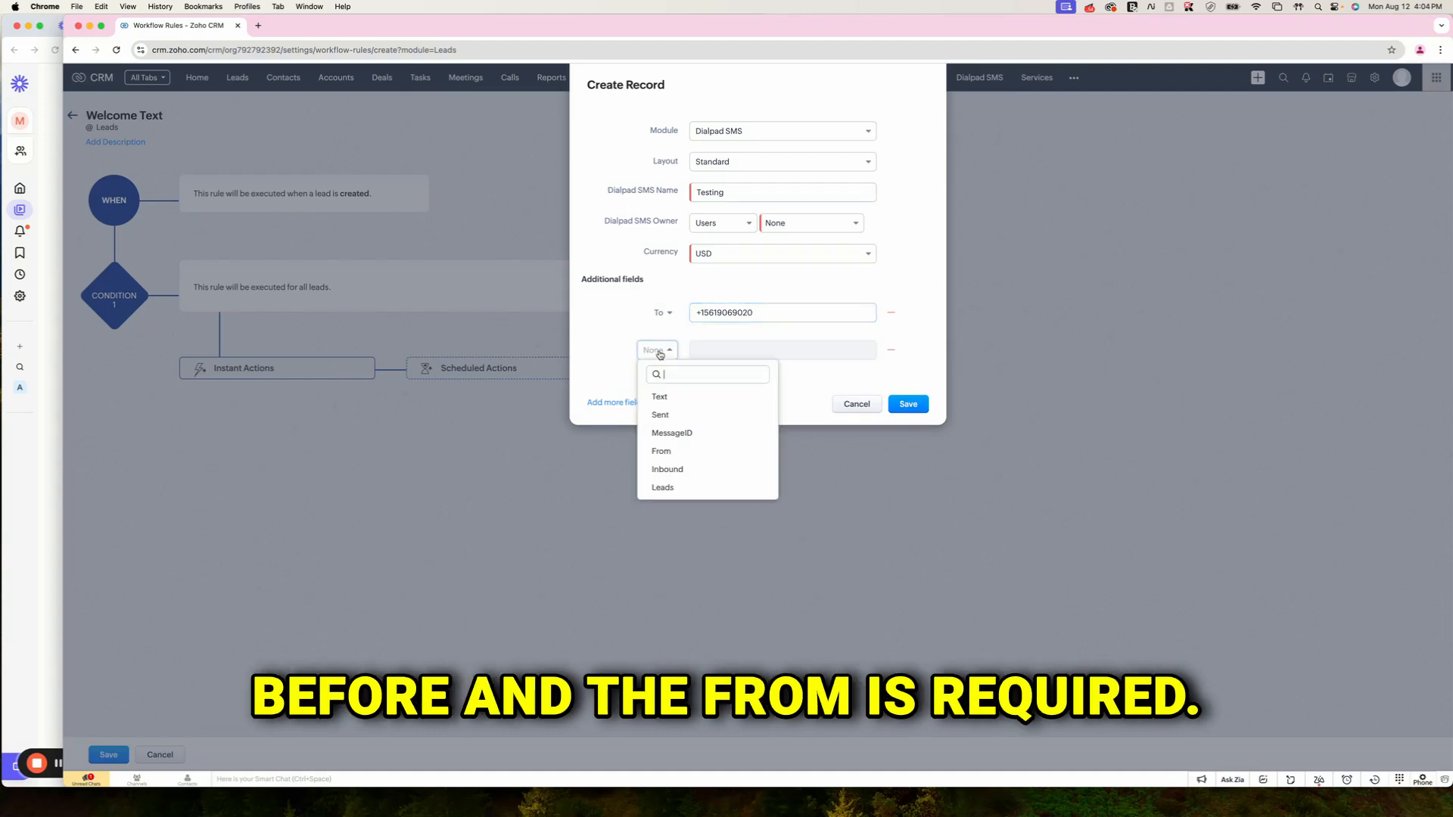
{"action": "left_click", "coordinate": [666, 450]}
{"action": "left_click", "coordinate": [726, 349]}
{"action": "type", "text": "+"}
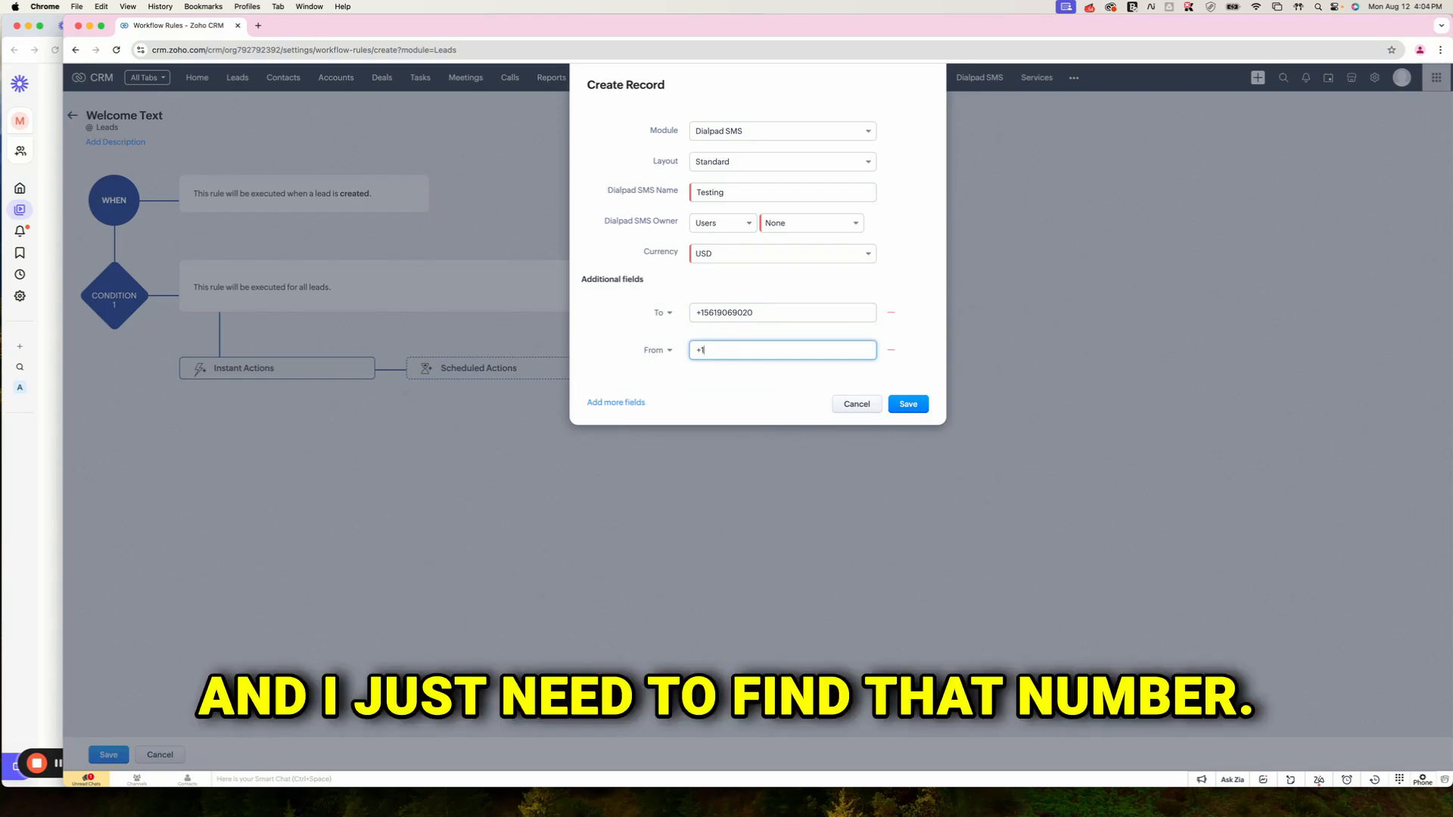
{"action": "type", "text": "1"}
{"action": "left_click", "coordinate": [40, 699]}
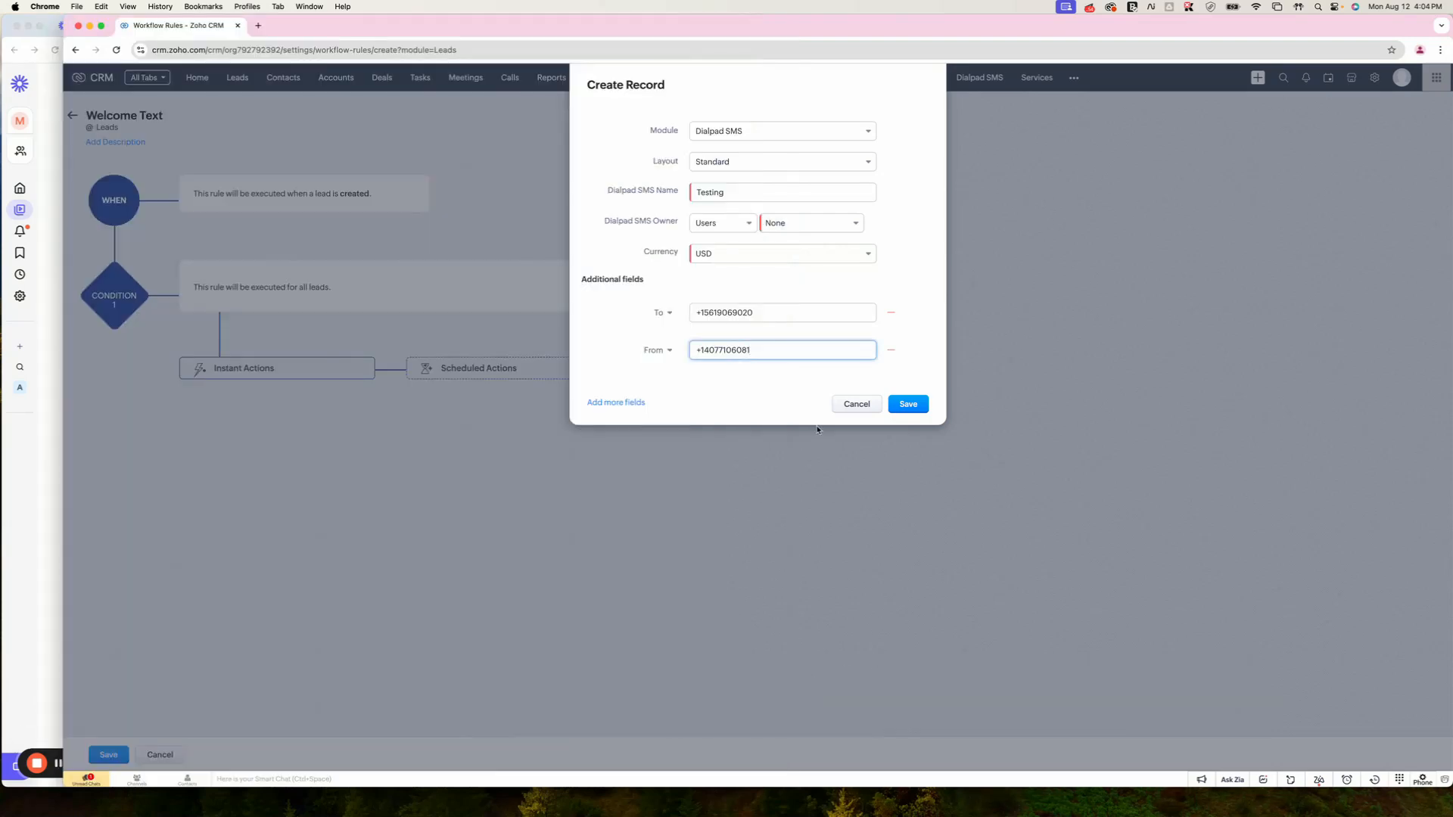
{"action": "left_click", "coordinate": [616, 402]}
{"action": "left_click", "coordinate": [657, 388]}
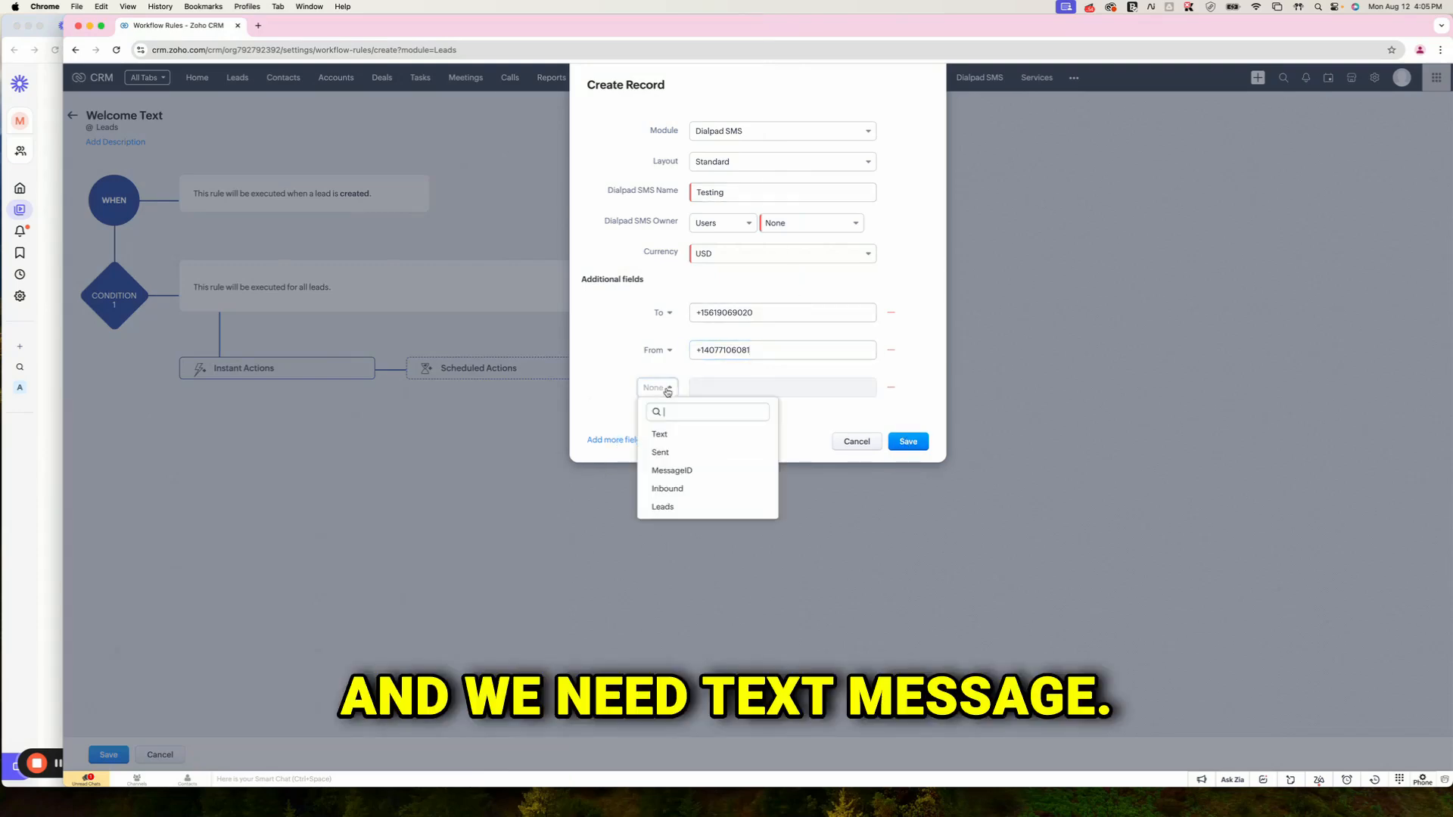
Step: Add a Text field reading 'Hello World from WF' followed by the lead's First Name merge field
{"action": "left_click", "coordinate": [681, 434]}
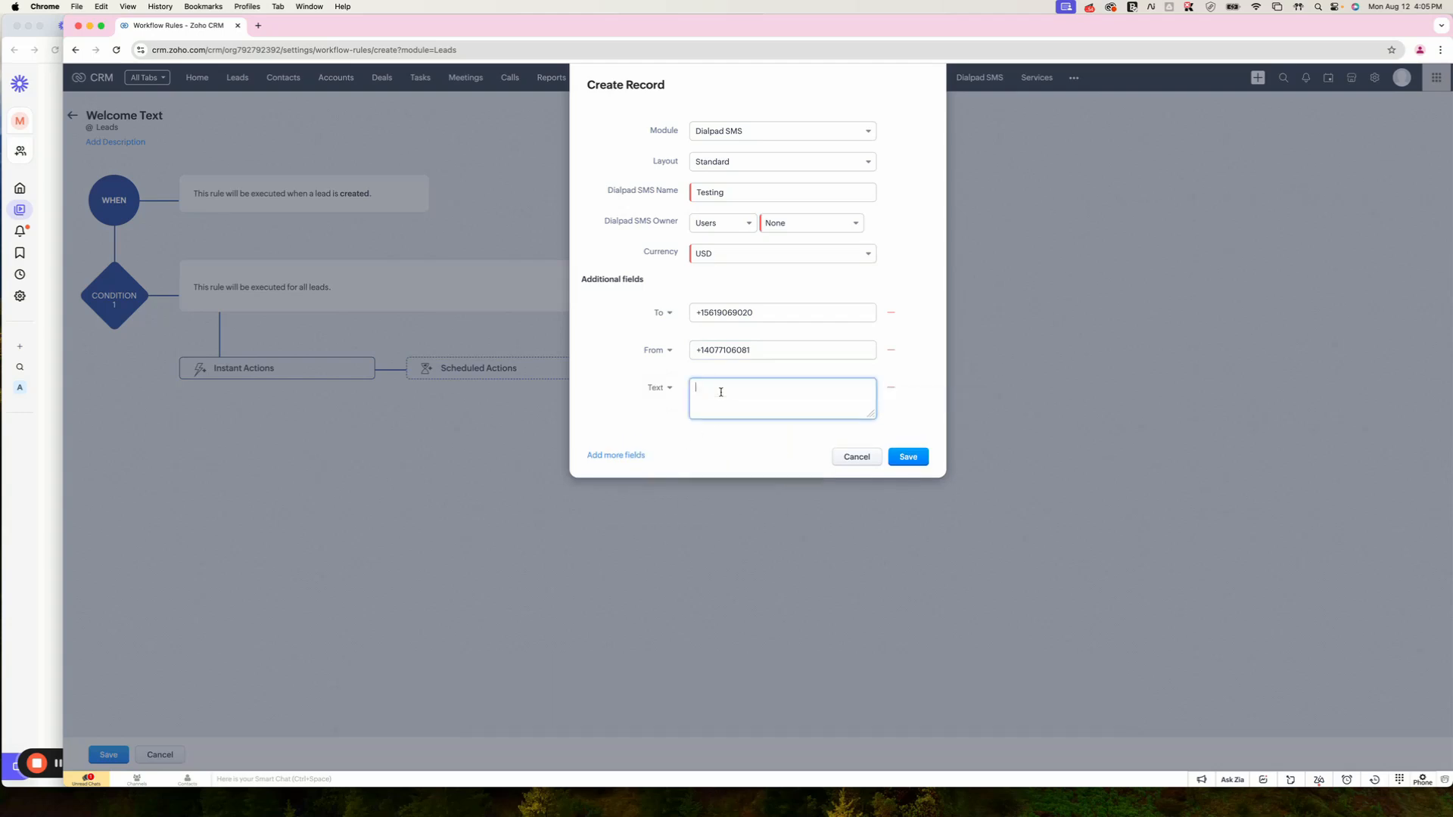
{"action": "type", "text": "Hello World from WF #"}
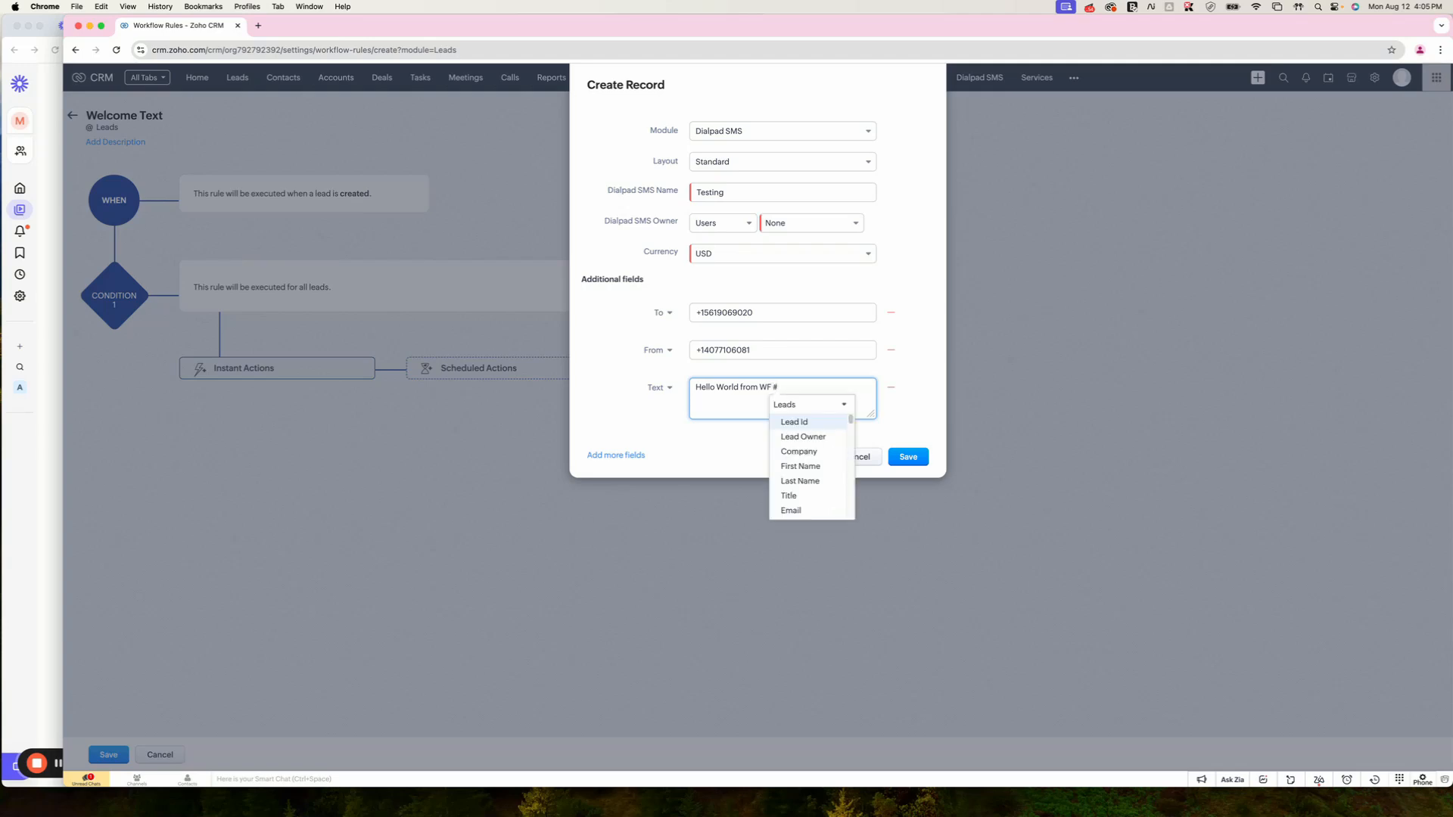
{"action": "left_click", "coordinate": [814, 466]}
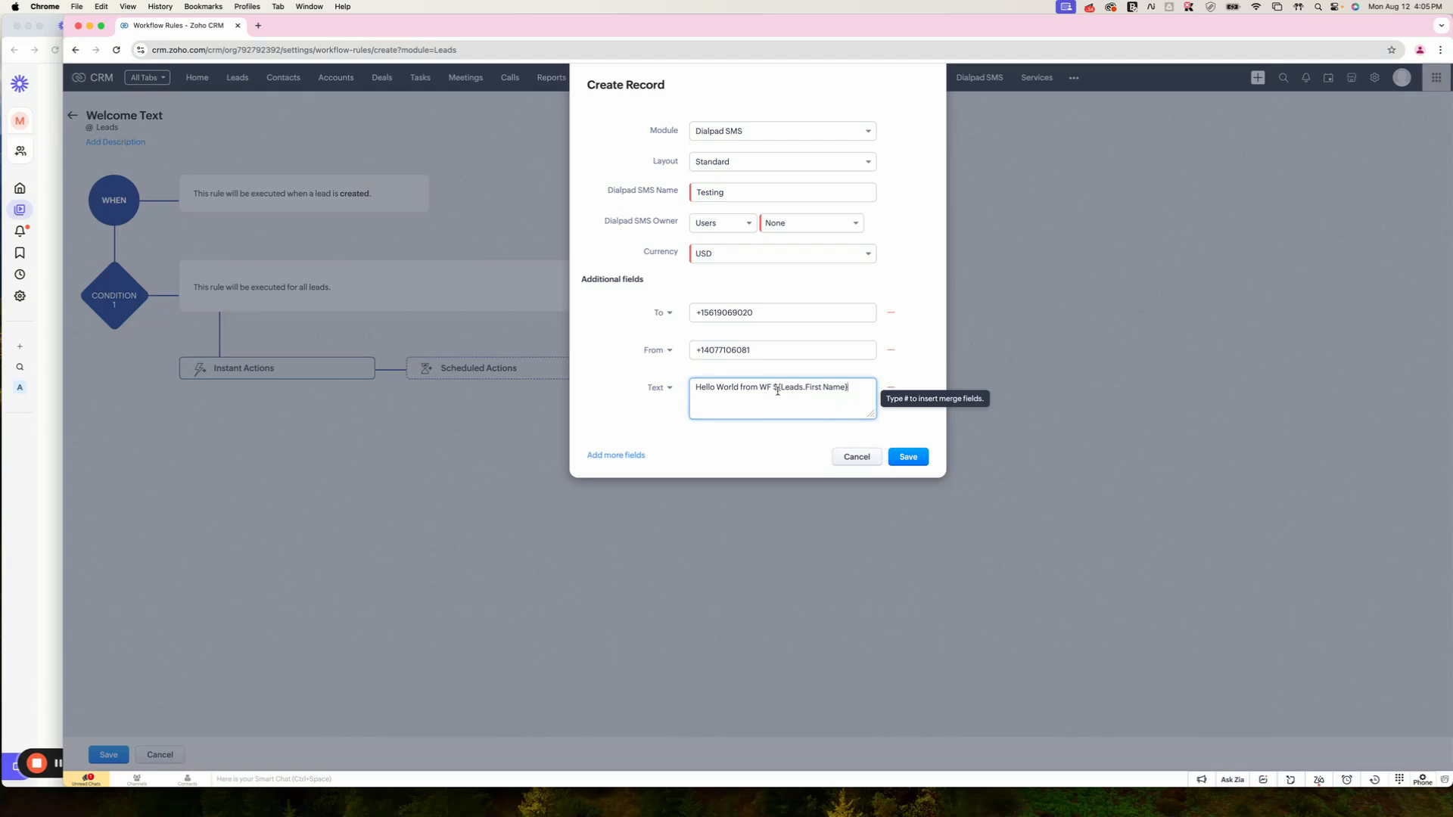
{"action": "left_click_drag", "start_coordinate": [773, 388], "coordinate": [860, 391]}
{"action": "left_click", "coordinate": [861, 391]}
{"action": "left_click", "coordinate": [907, 457]}
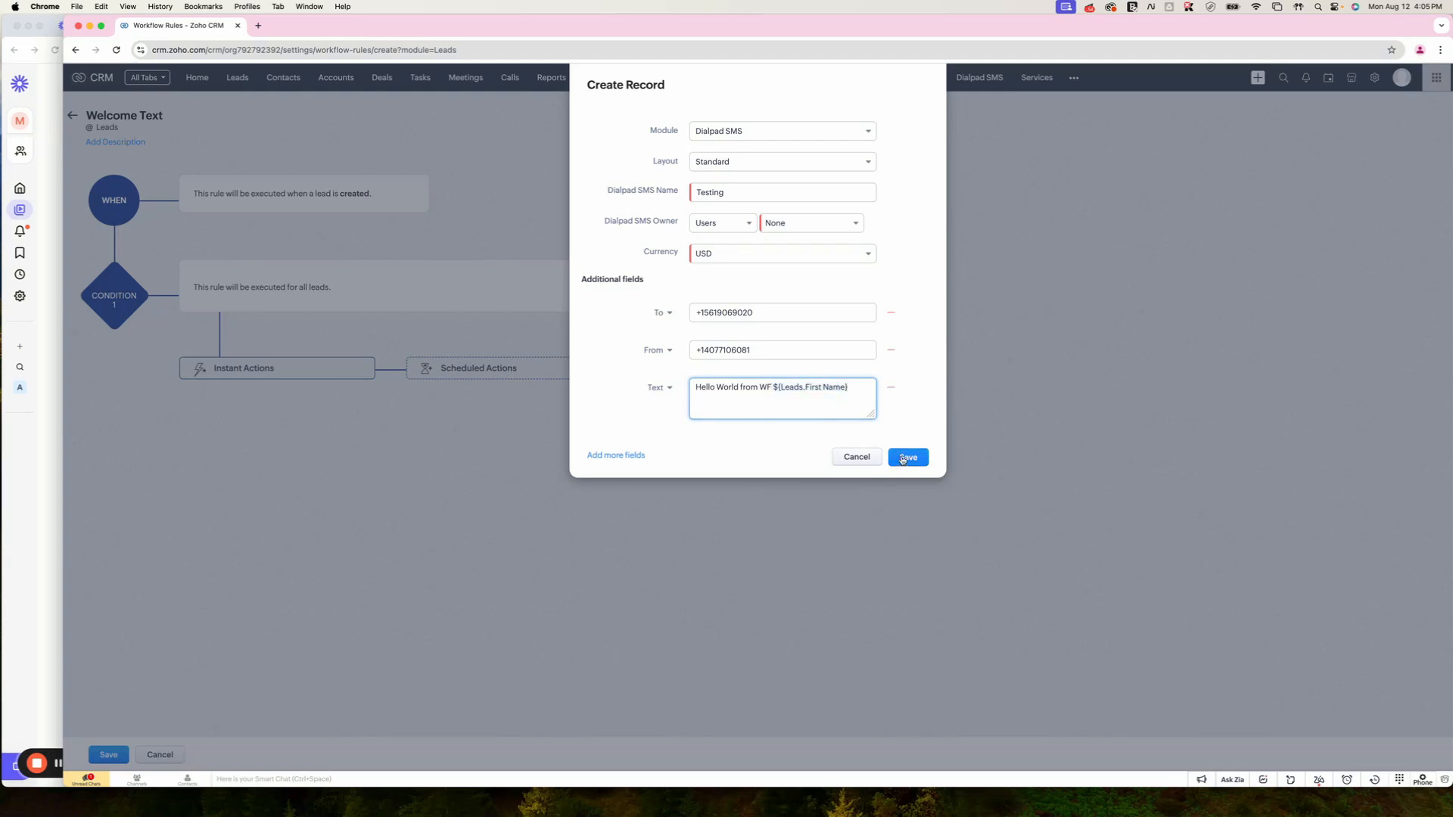
{"action": "left_click", "coordinate": [810, 223]}
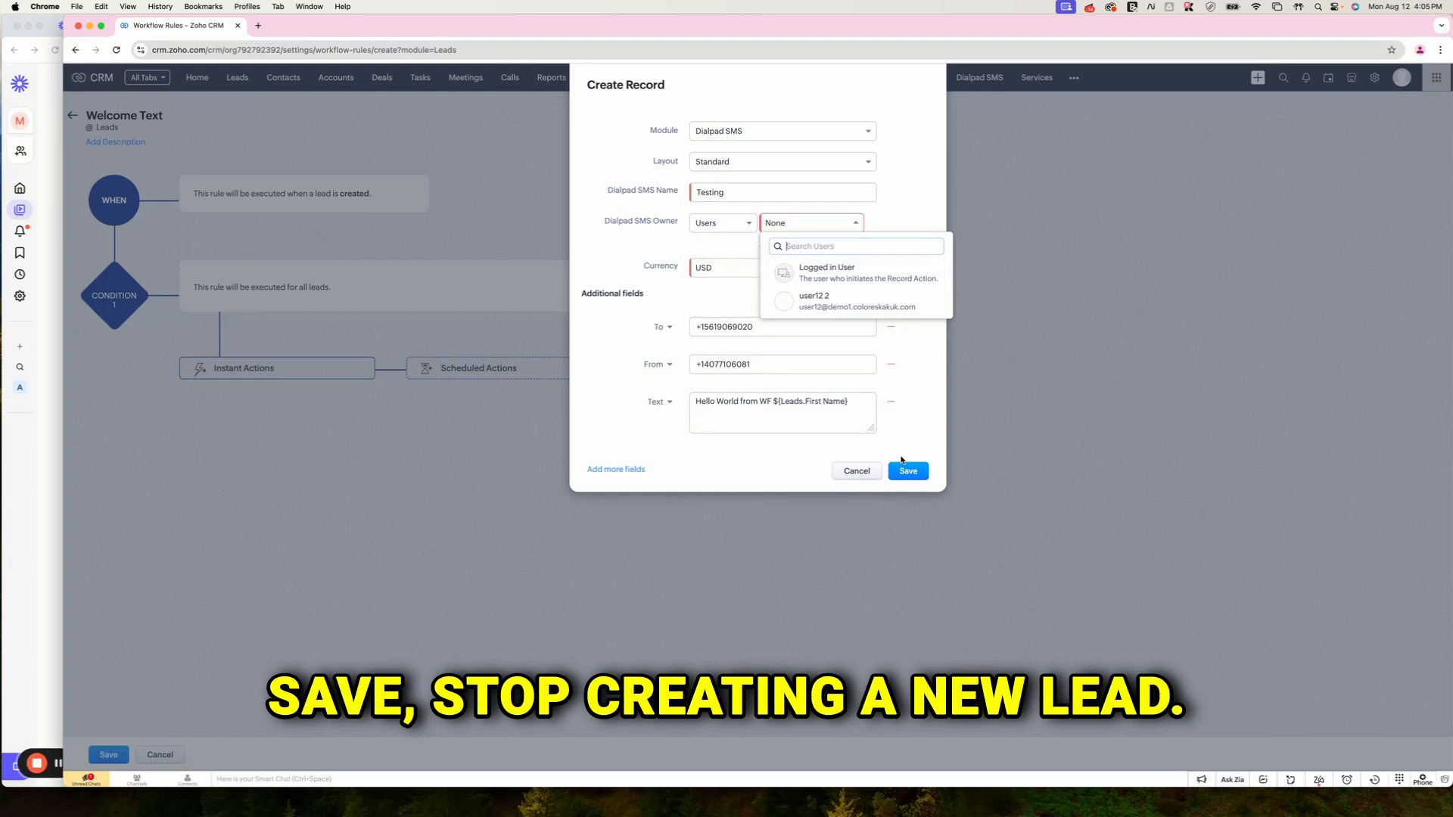
Step: Set the SMS record owner to a specific user and save the Create Record action
{"action": "left_click", "coordinate": [836, 277]}
{"action": "left_click", "coordinate": [800, 225]}
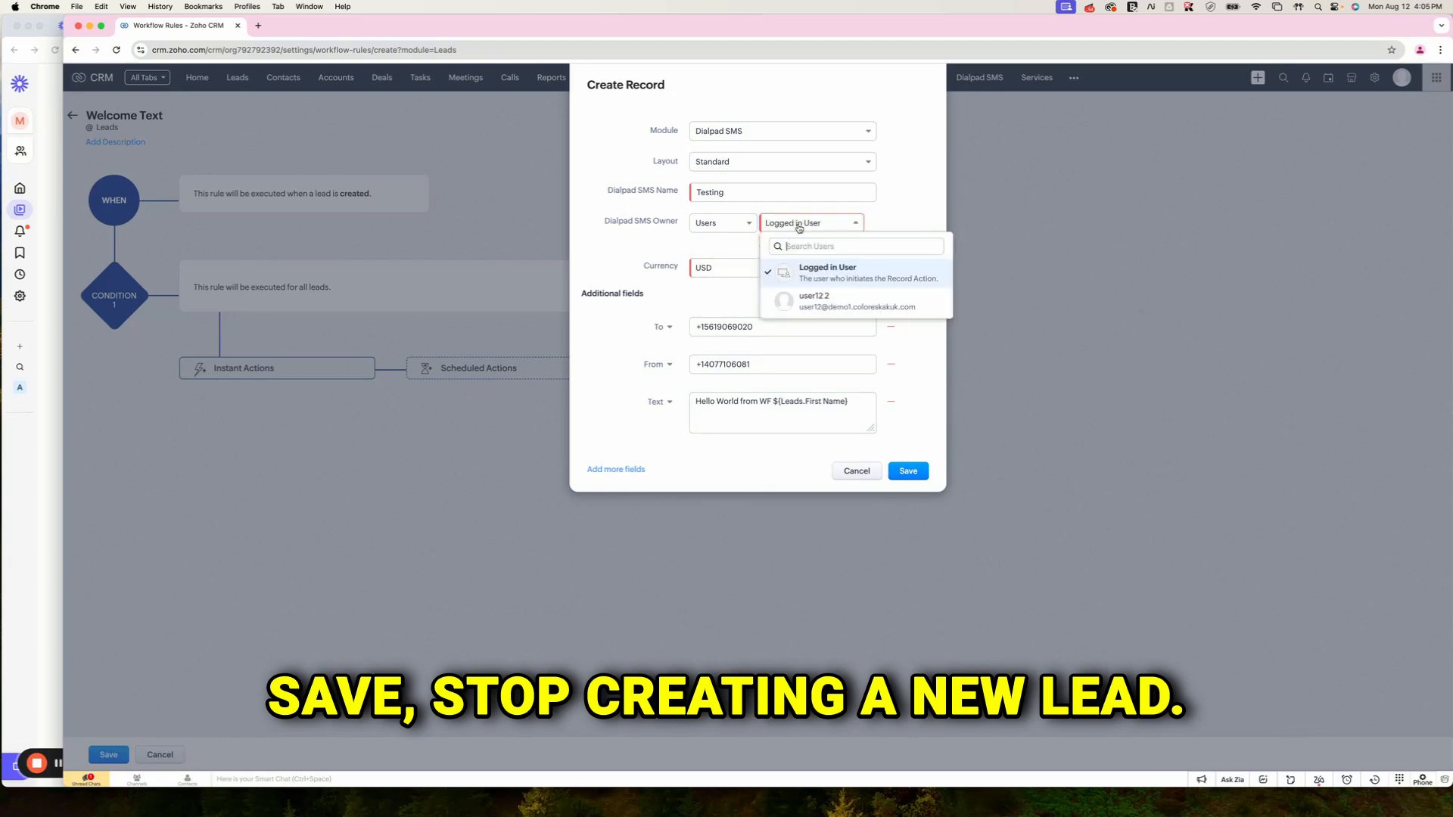
{"action": "left_click", "coordinate": [794, 295]}
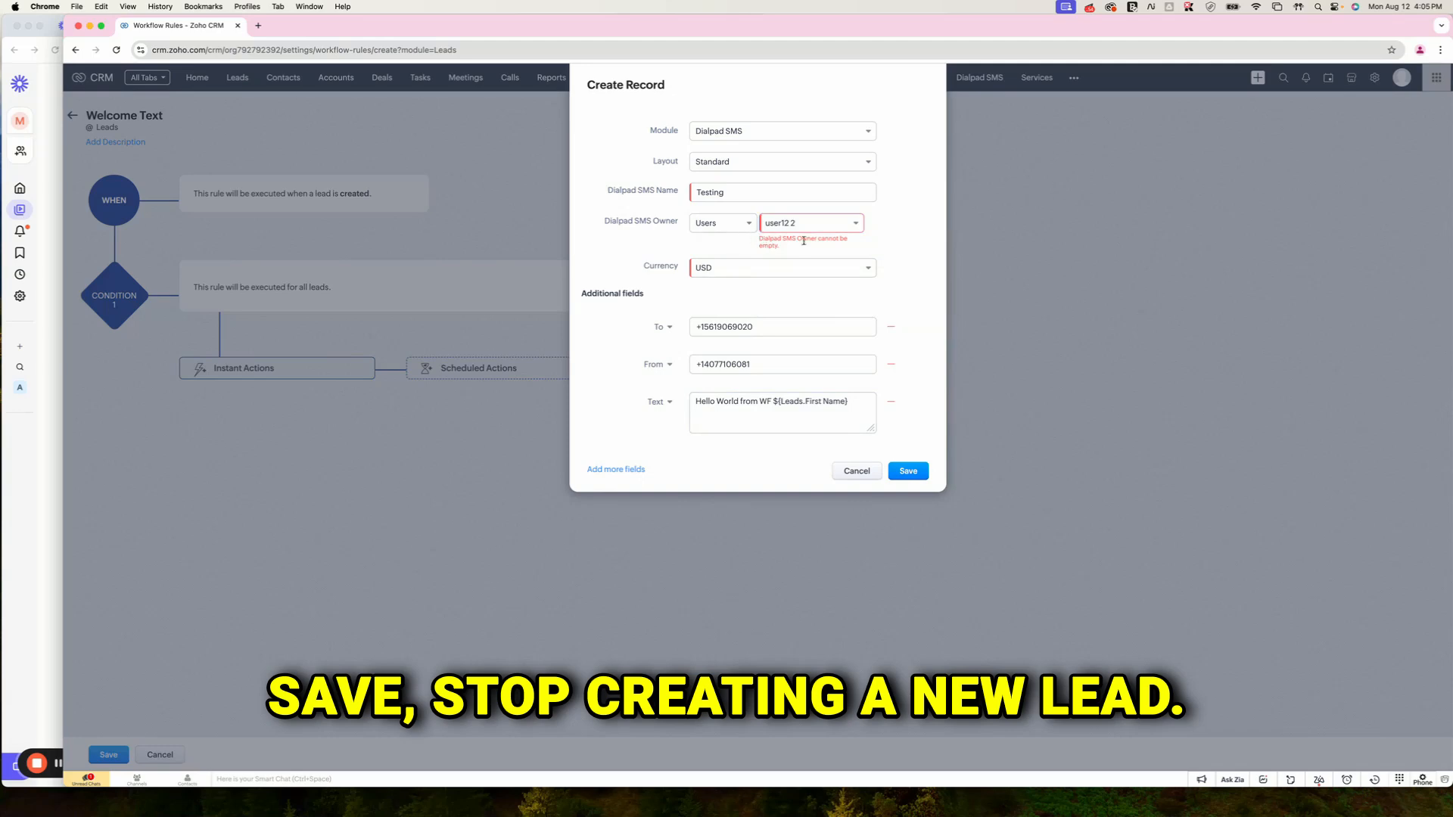
{"action": "left_click", "coordinate": [908, 472]}
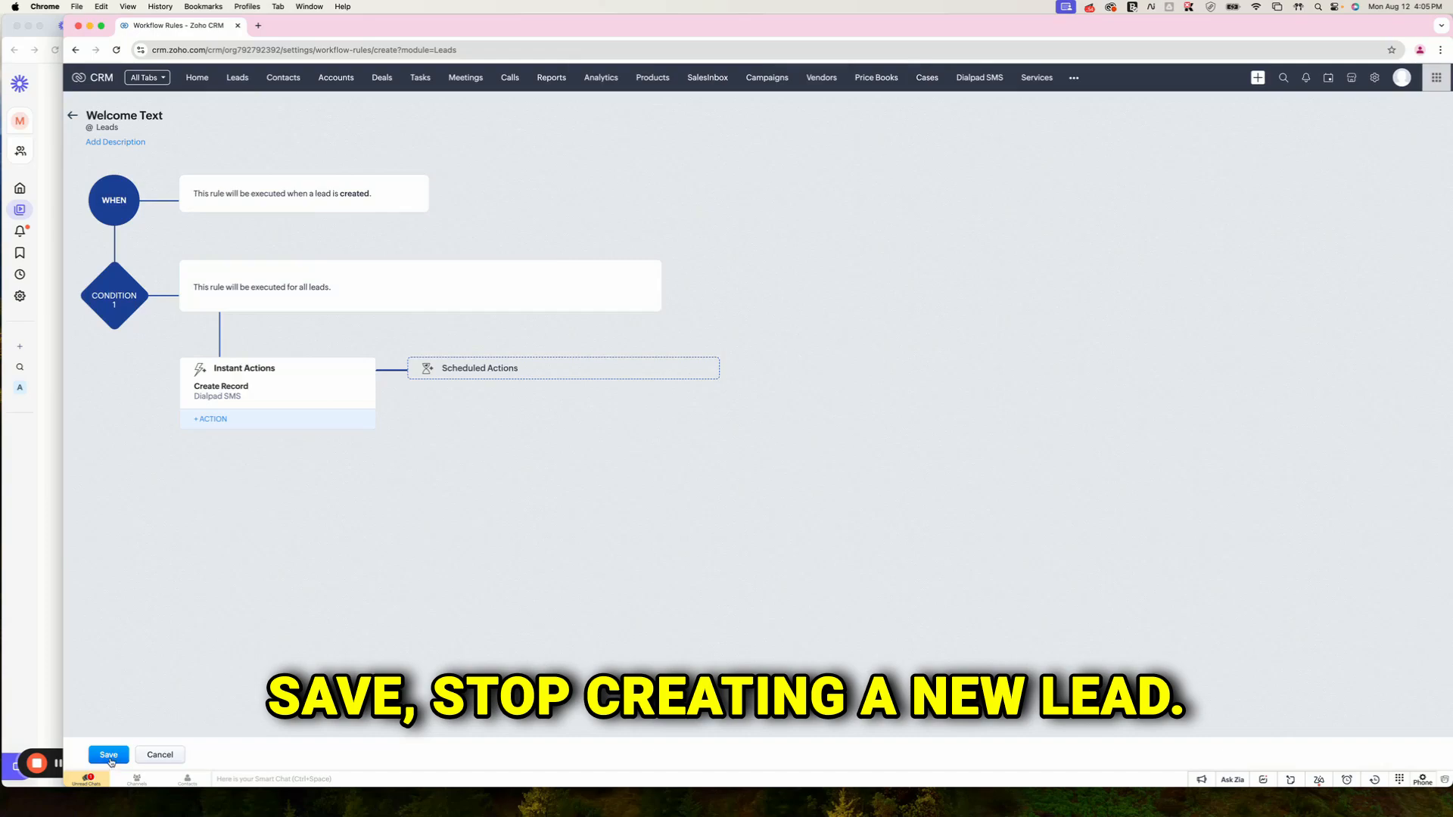
Step: Save the Welcome Text rule and start a new lead from the Leads list
{"action": "left_click", "coordinate": [109, 755]}
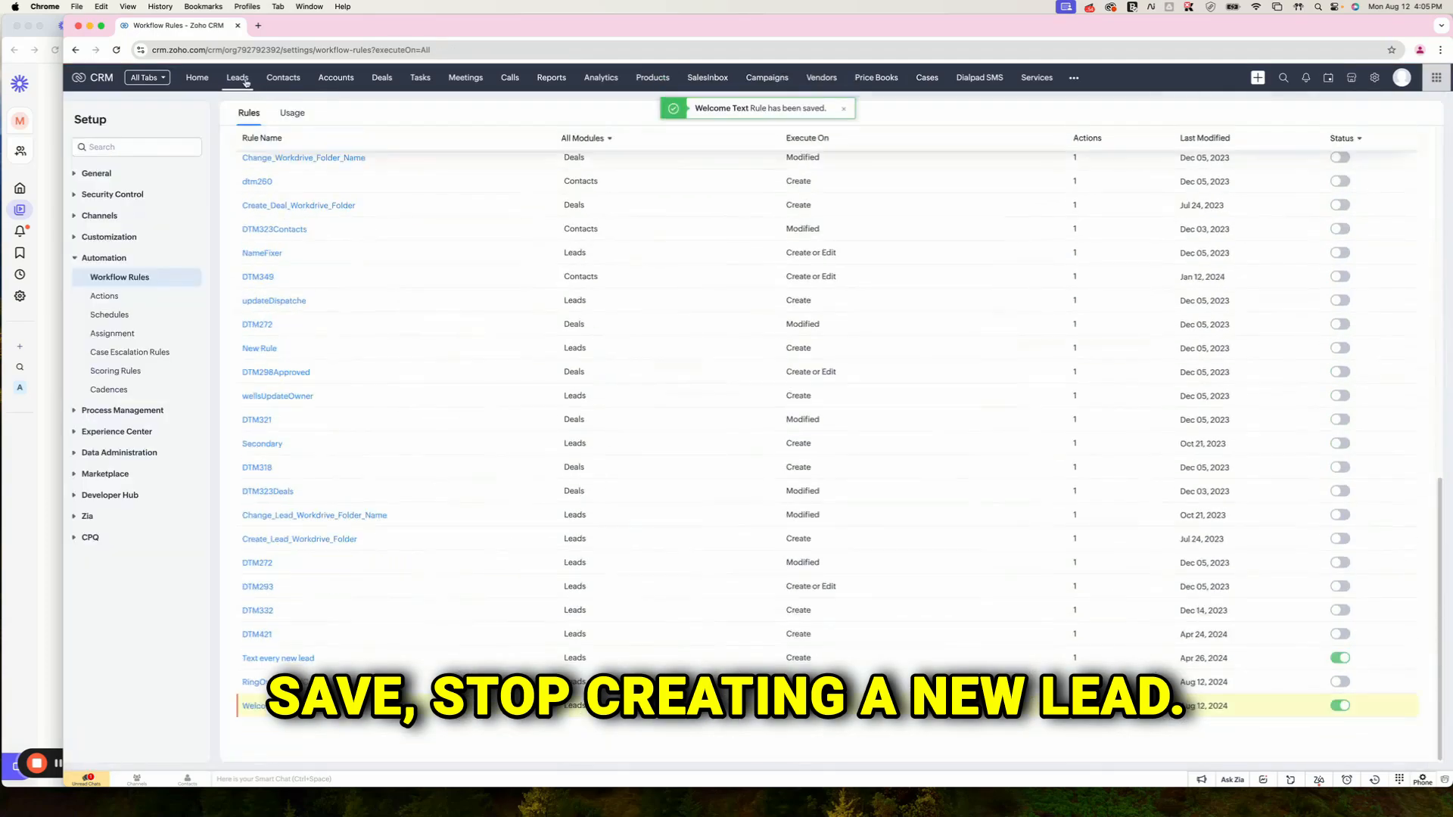
{"action": "left_click", "coordinate": [245, 81]}
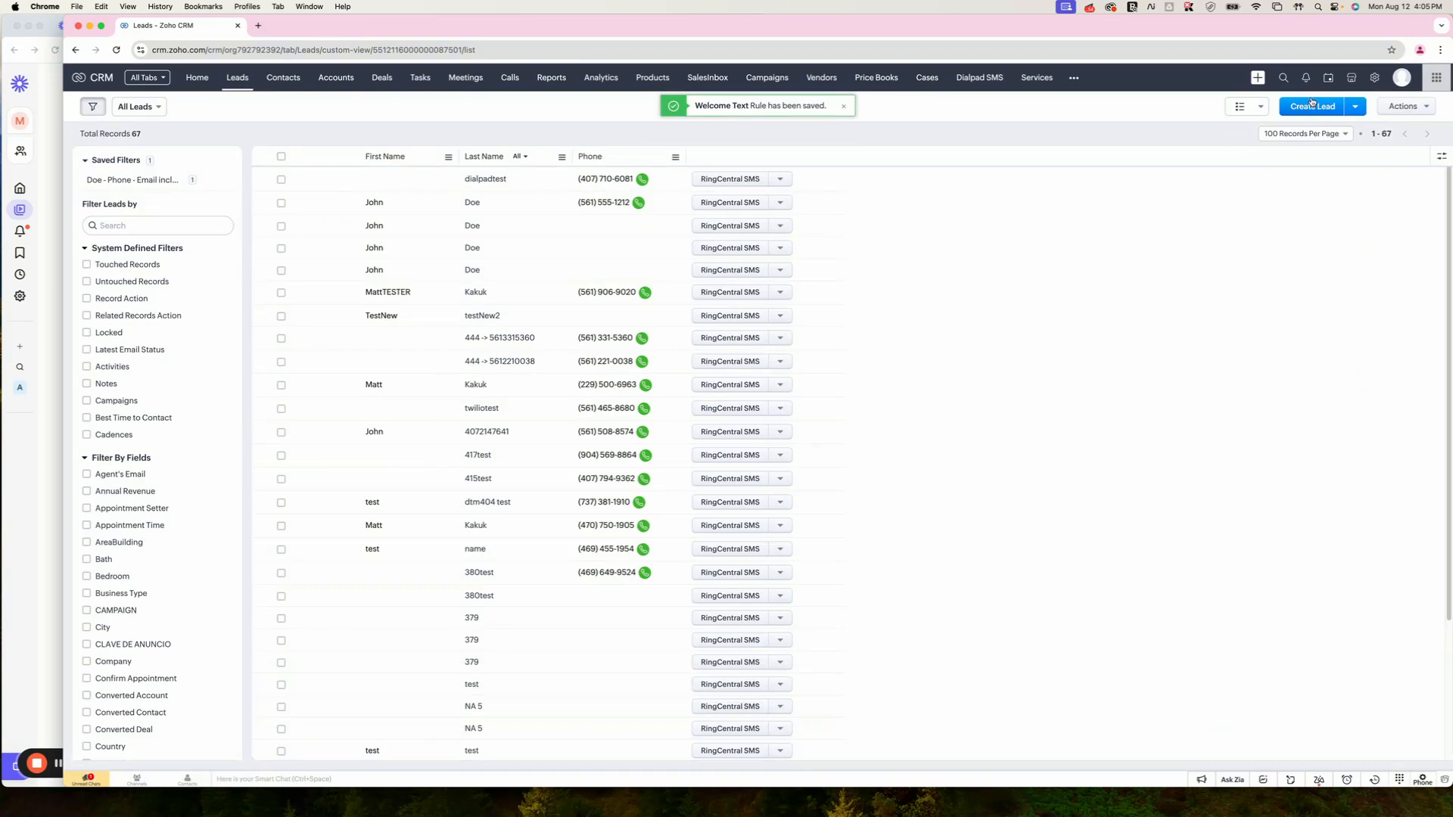
{"action": "left_click", "coordinate": [1300, 108]}
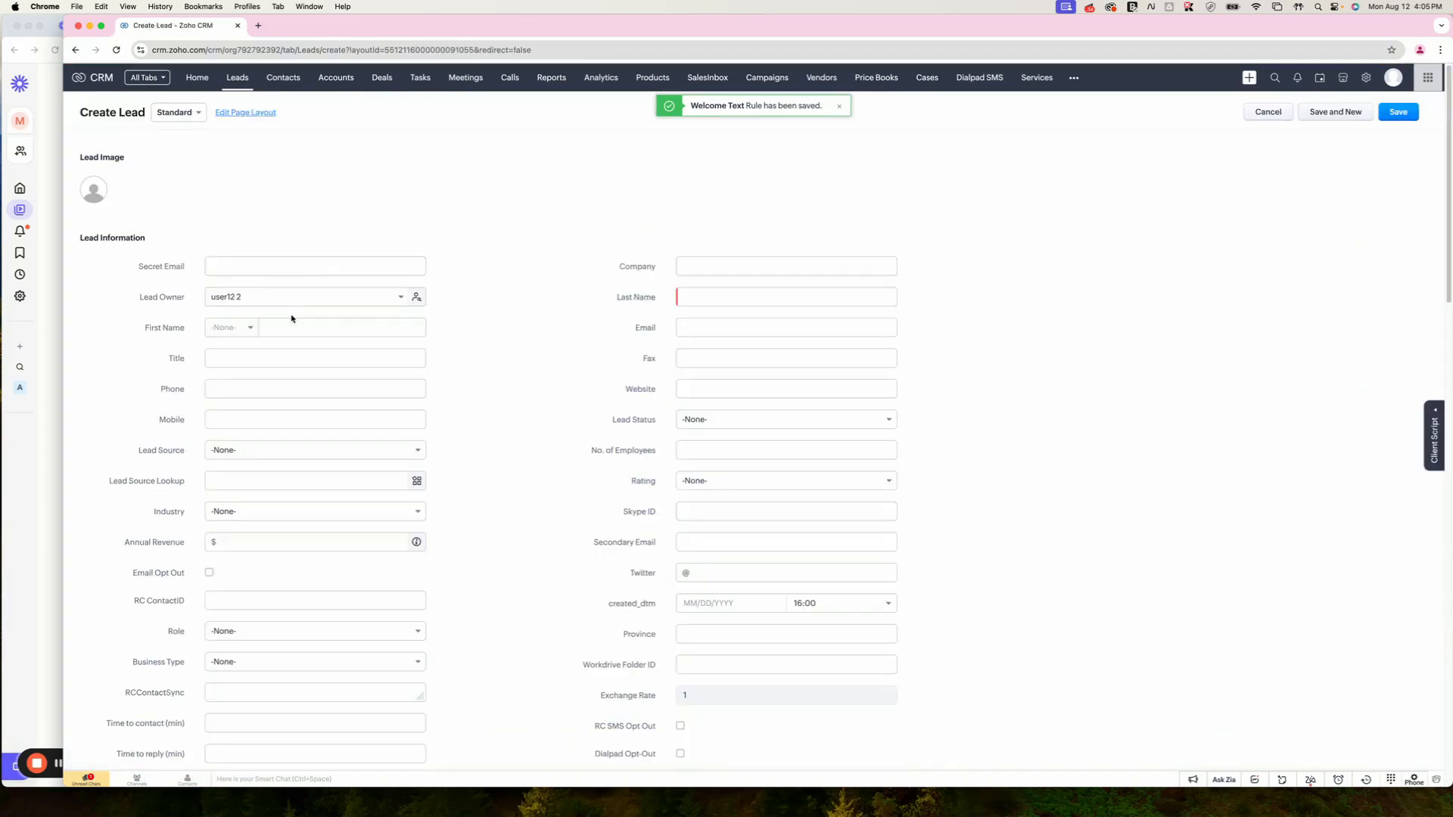
Step: Fill only the new lead's Last Name from a suggestion, then head back to Setup
{"action": "left_click", "coordinate": [291, 323]}
{"action": "key", "text": "Tab"}
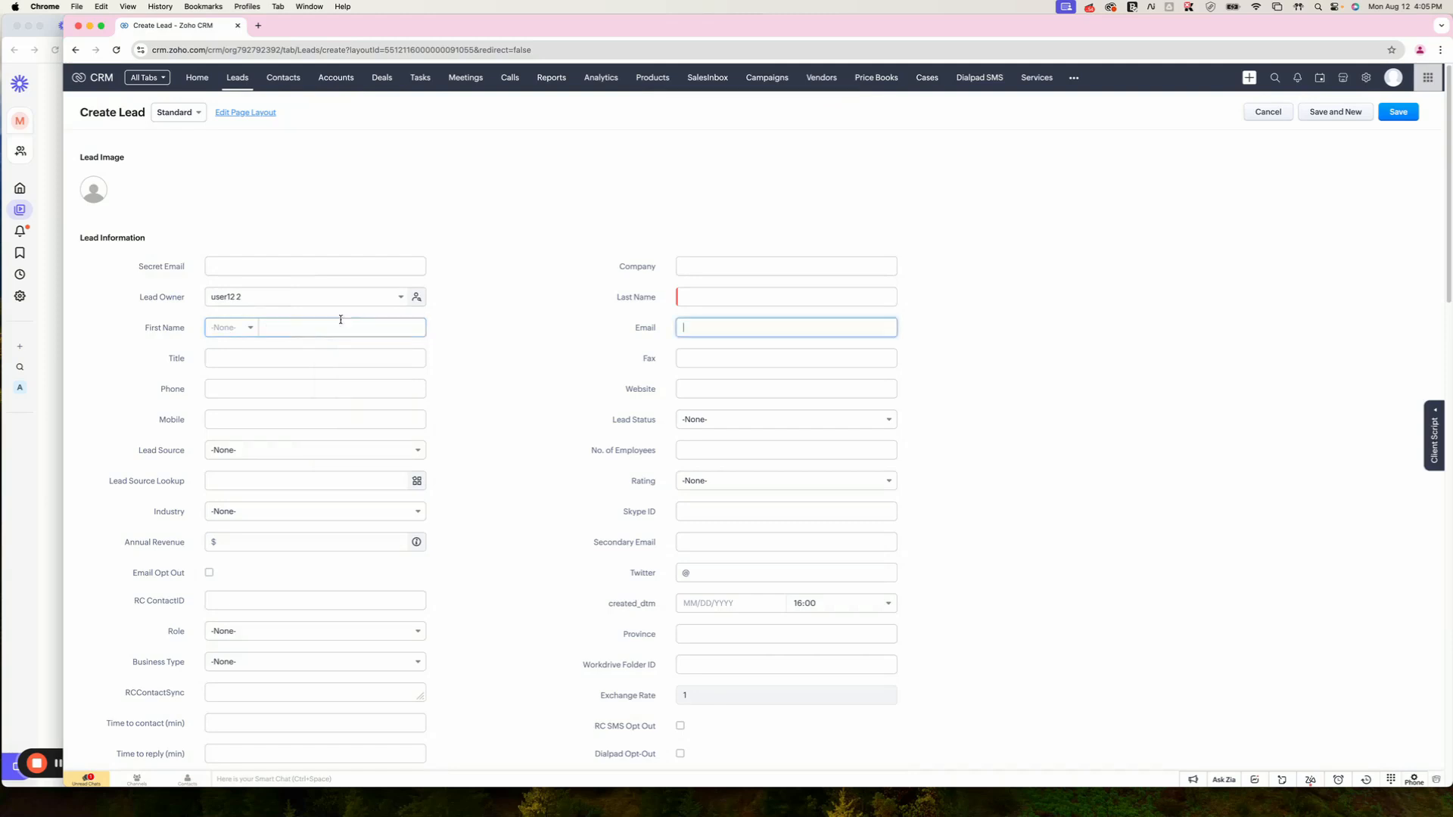
{"action": "left_click", "coordinate": [695, 298]}
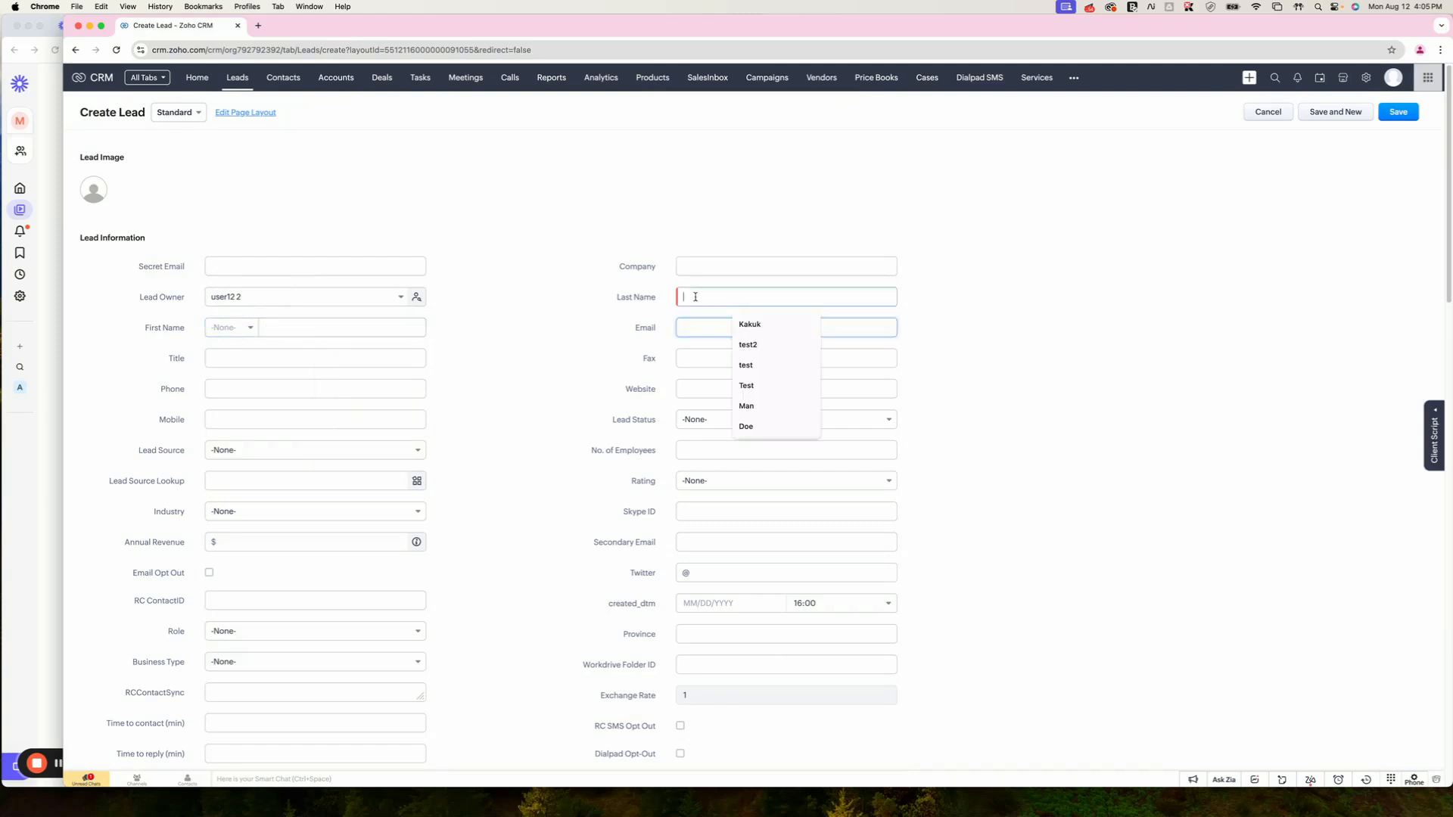
{"action": "left_click", "coordinate": [765, 329]}
{"action": "left_click", "coordinate": [1366, 78]}
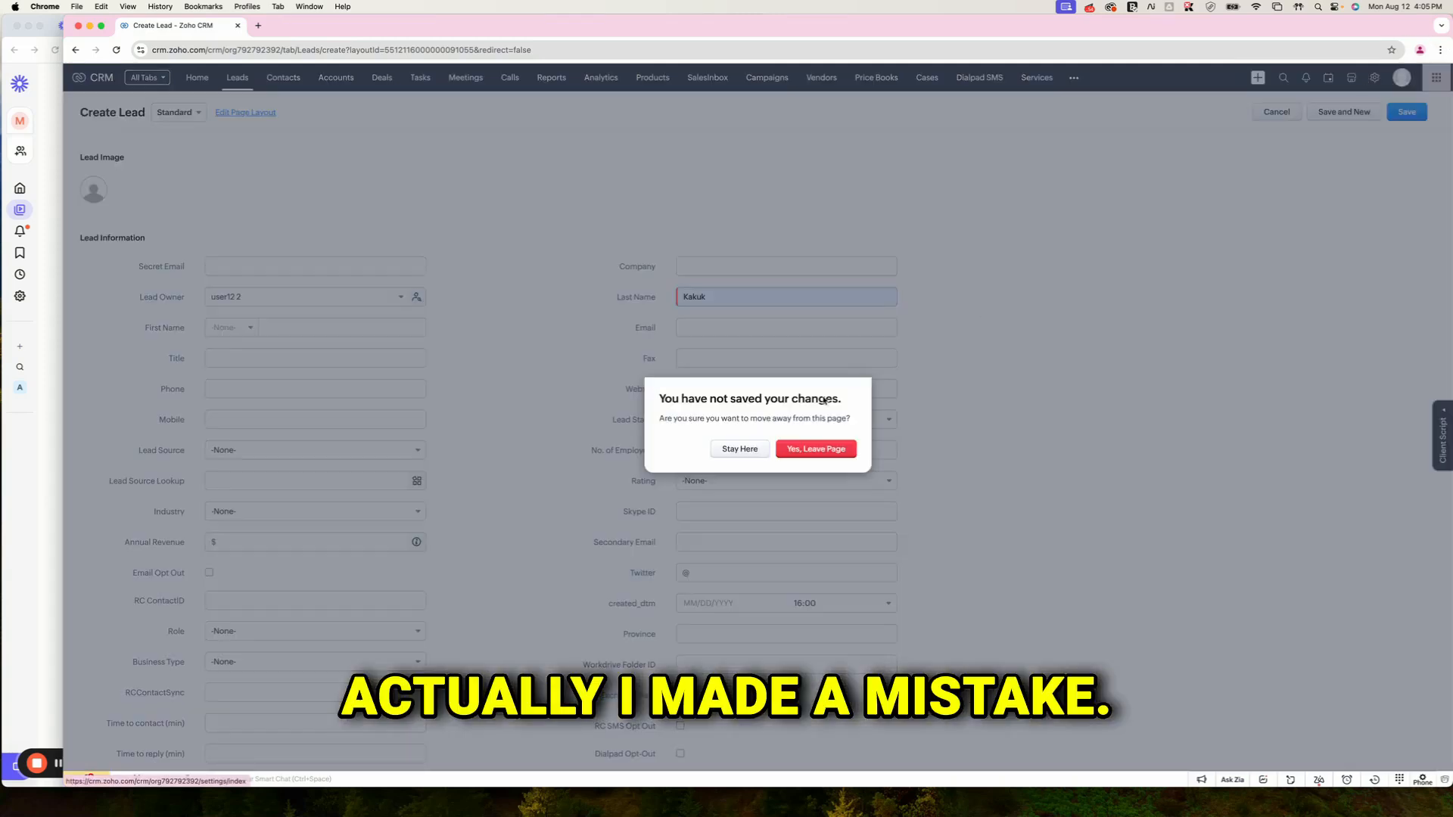
Step: Discard the lead form and reopen the Welcome Text rule's SMS action from the Leads workflow rules
{"action": "left_click", "coordinate": [779, 451]}
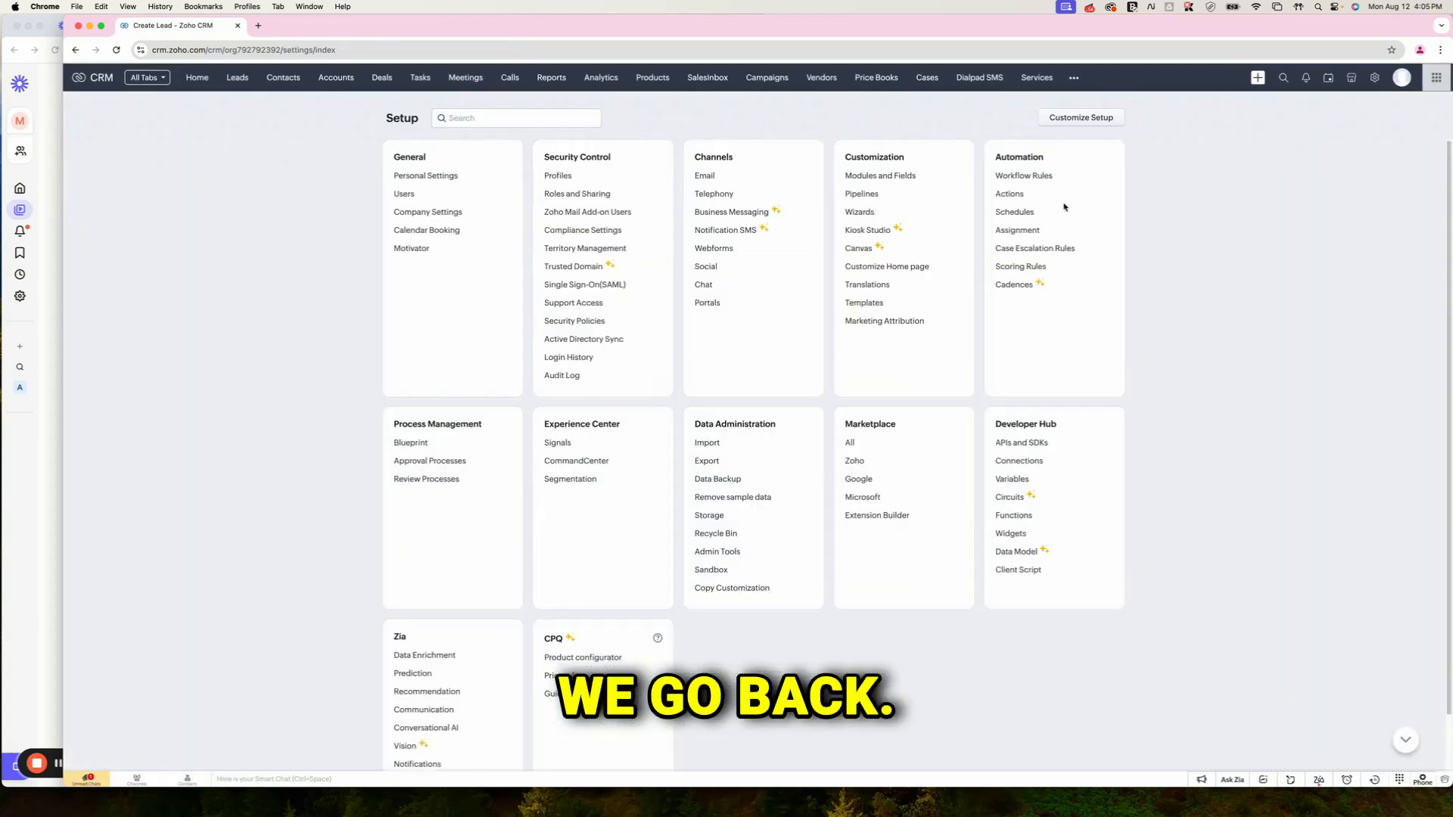
{"action": "left_click", "coordinate": [1022, 176]}
{"action": "left_click", "coordinate": [581, 232]}
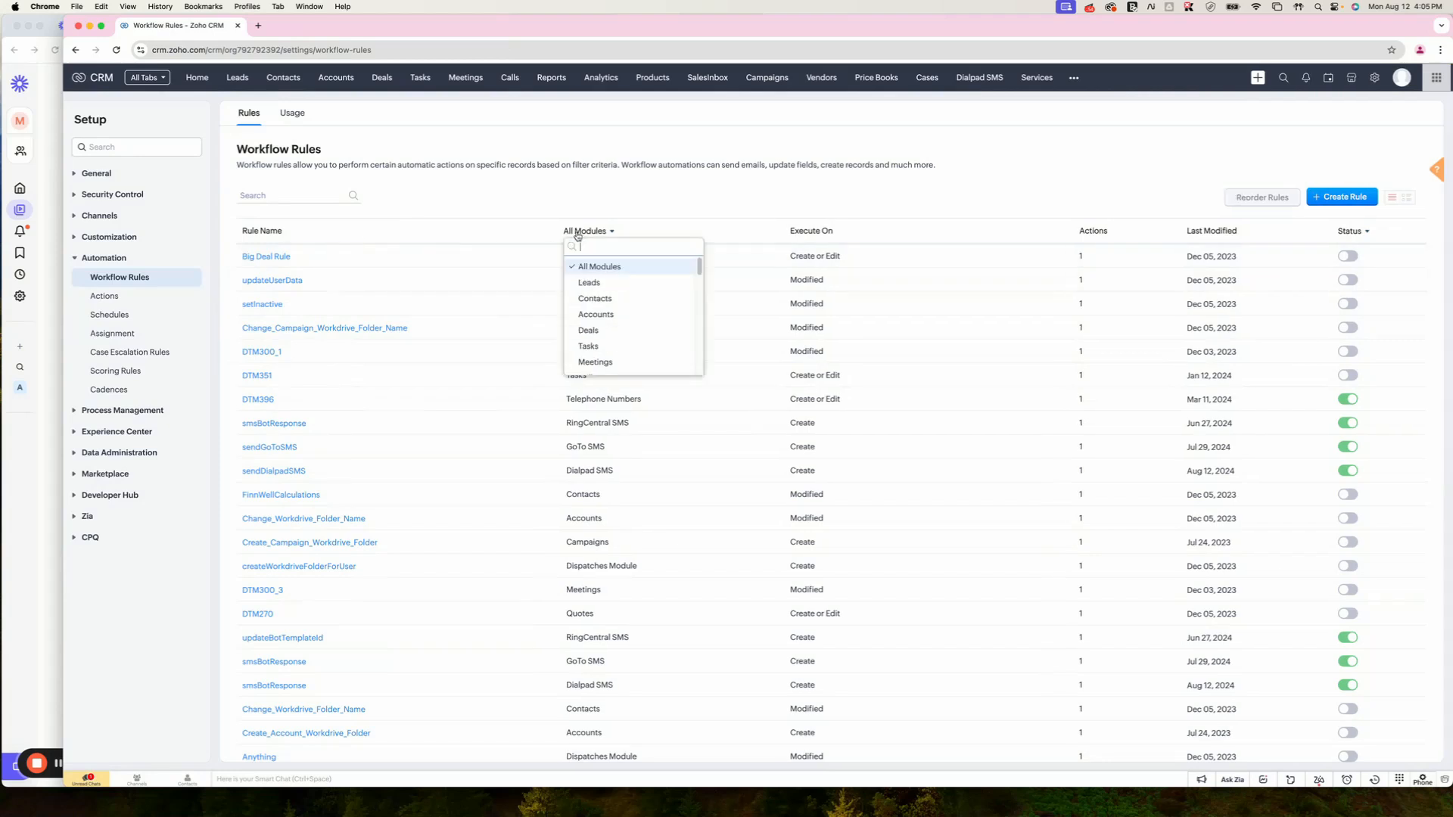
{"action": "left_click", "coordinate": [588, 283]}
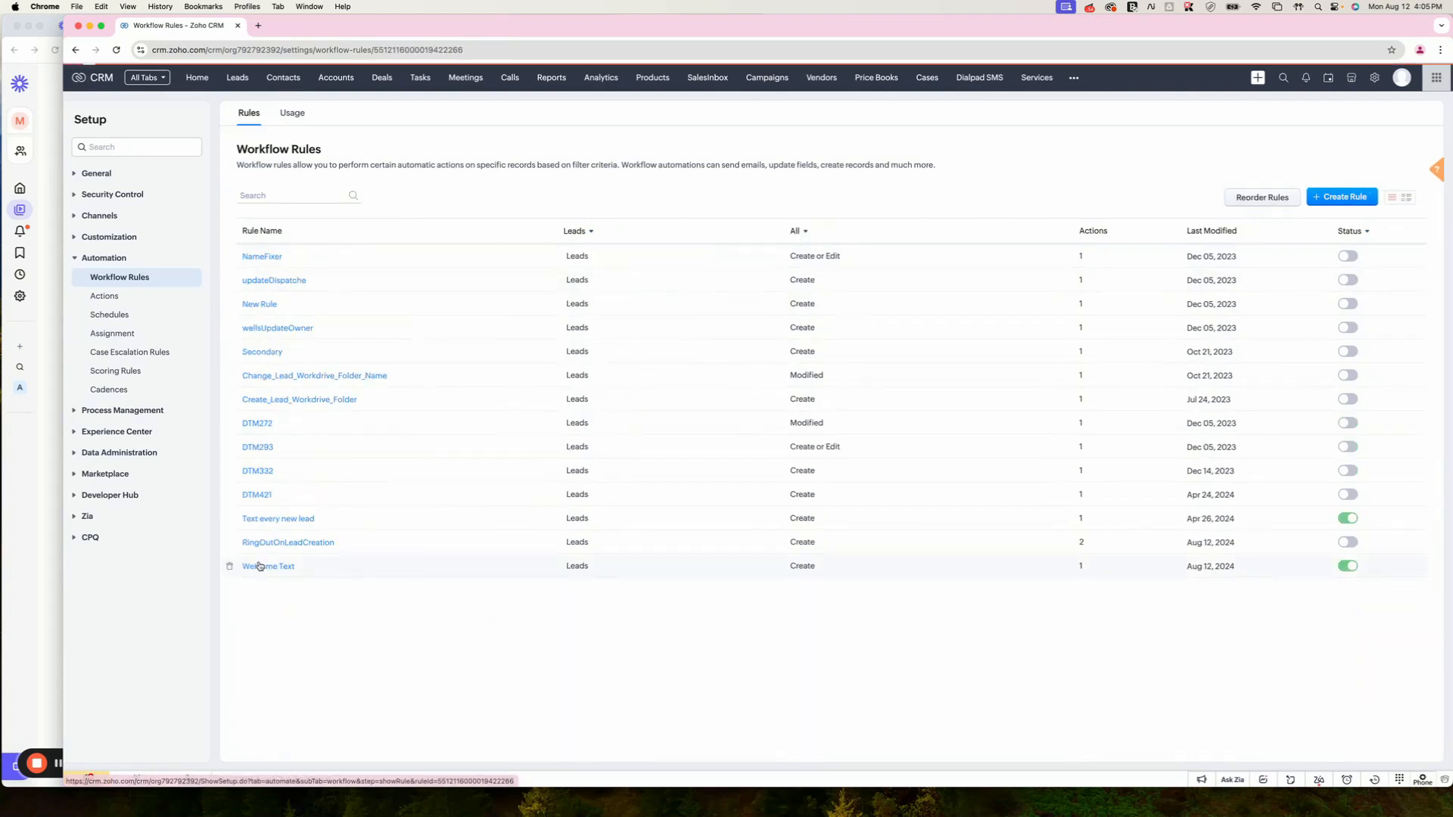
{"action": "left_click", "coordinate": [260, 566]}
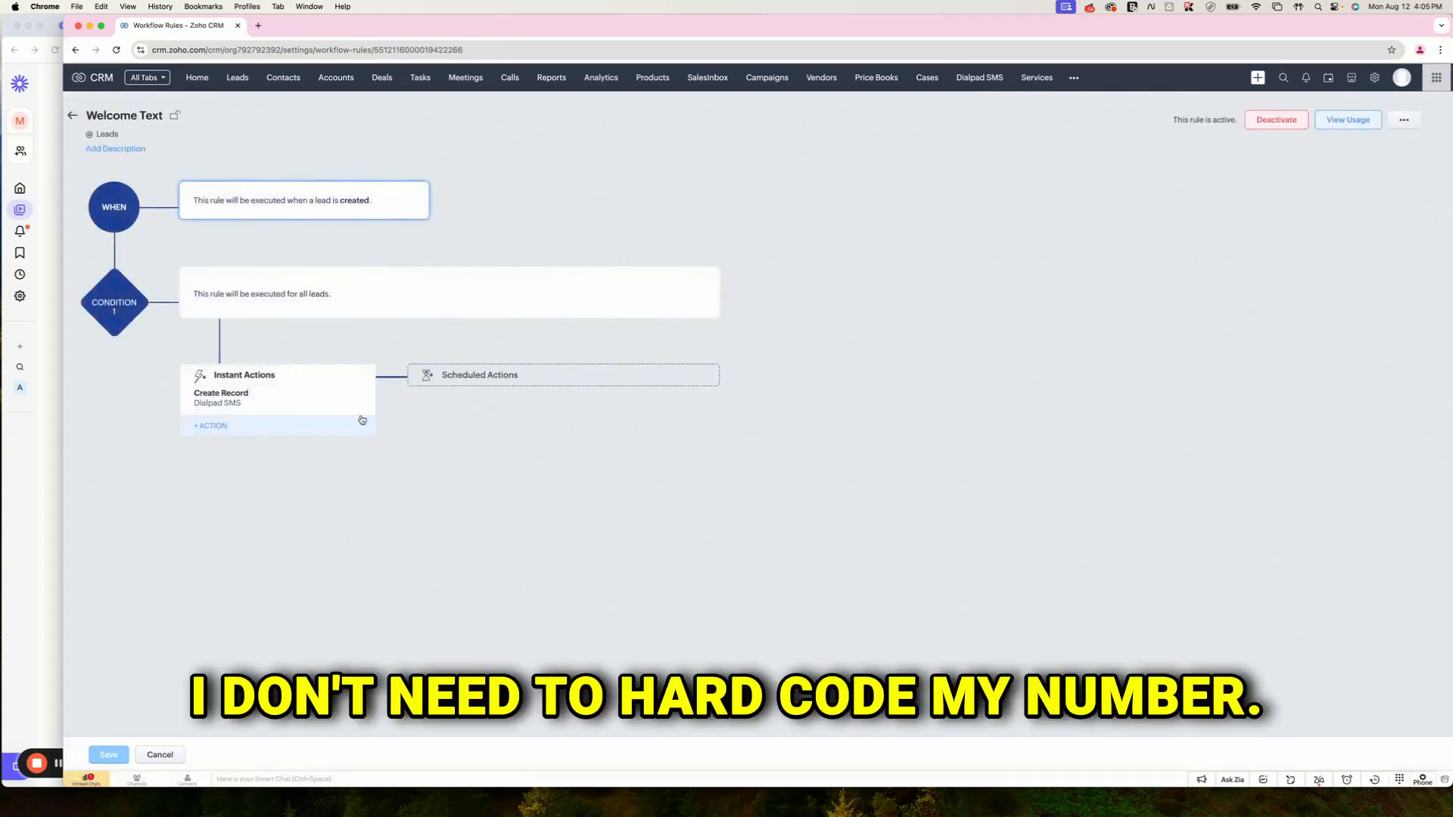
{"action": "left_click", "coordinate": [353, 401]}
Step: Set the SMS action's To field to the lead's Phone merge field and save the action
{"action": "triple_click", "coordinate": [712, 314]}
{"action": "key", "text": "BackSpace"}
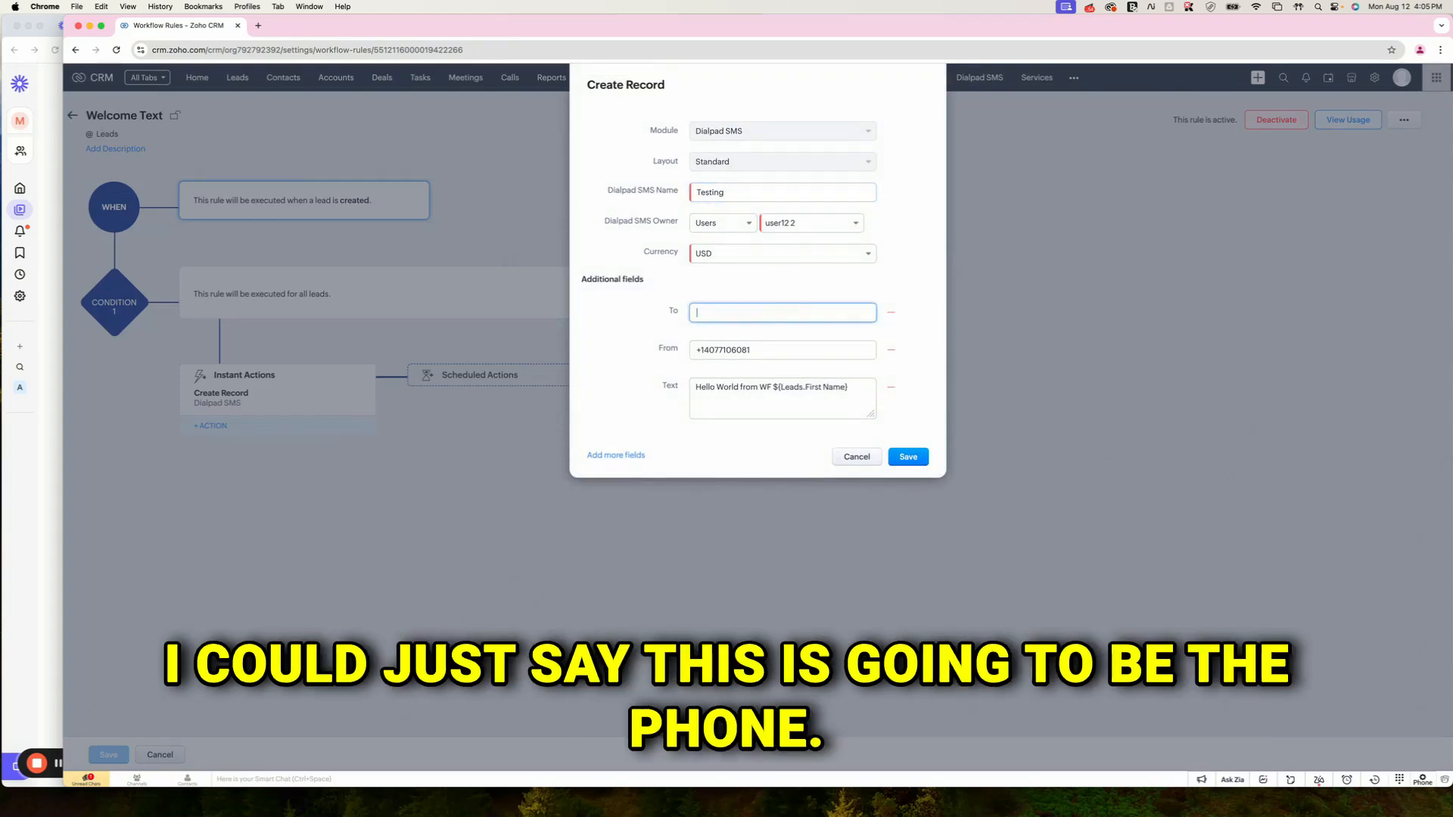
{"action": "type", "text": "#"}
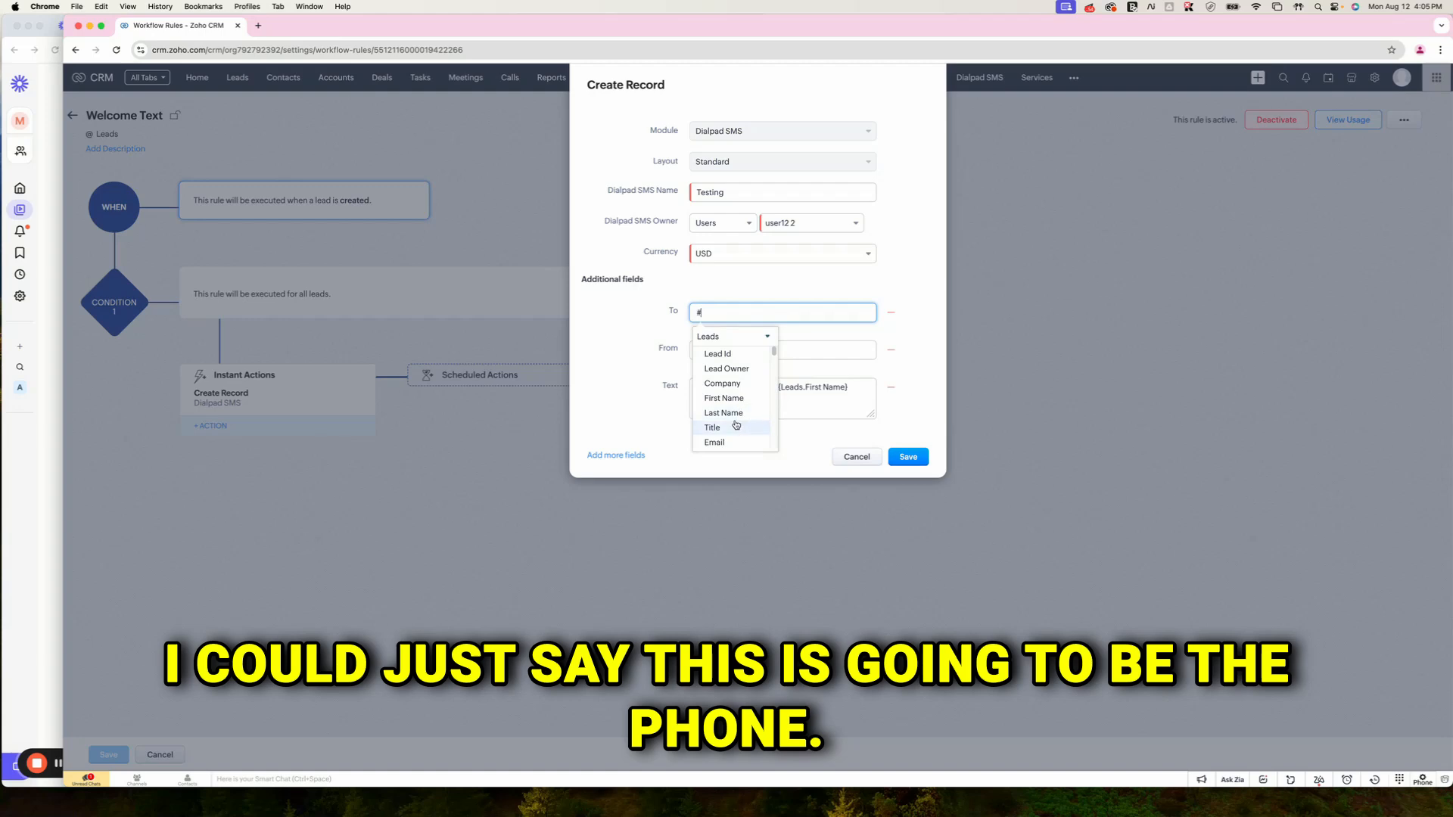
{"action": "type", "text": "phon"}
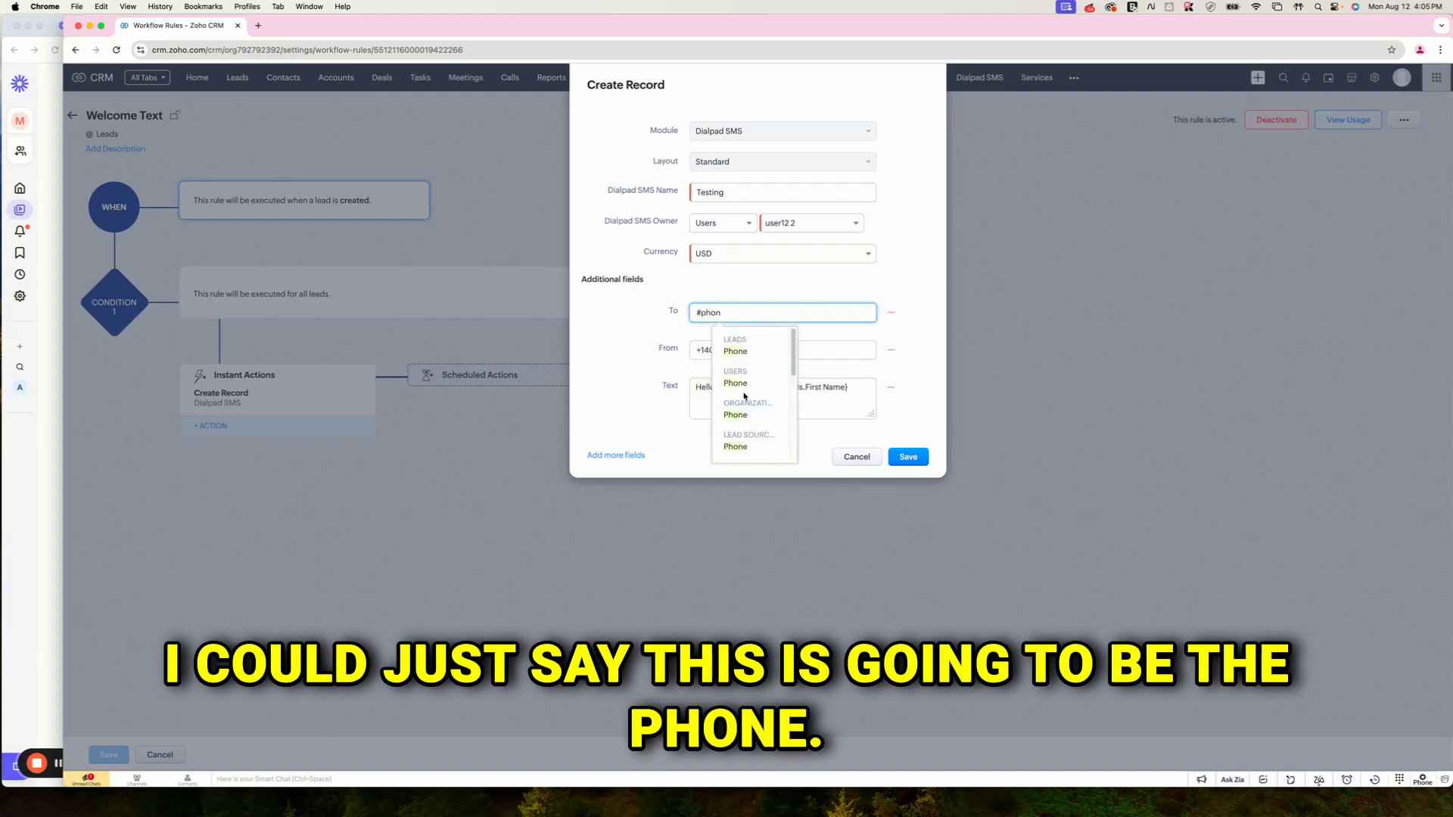
{"action": "left_click", "coordinate": [746, 350]}
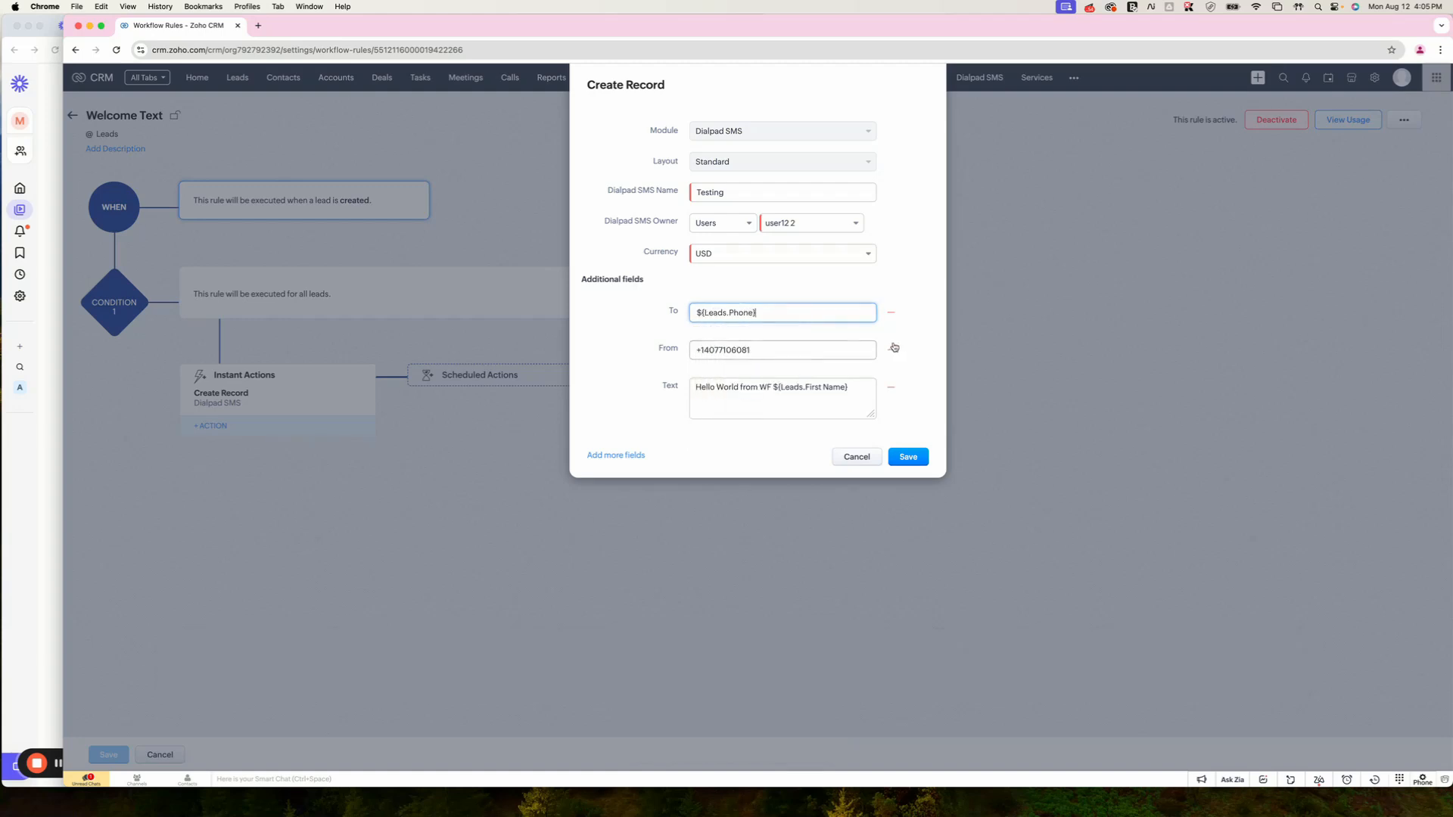
{"action": "left_click", "coordinate": [909, 458]}
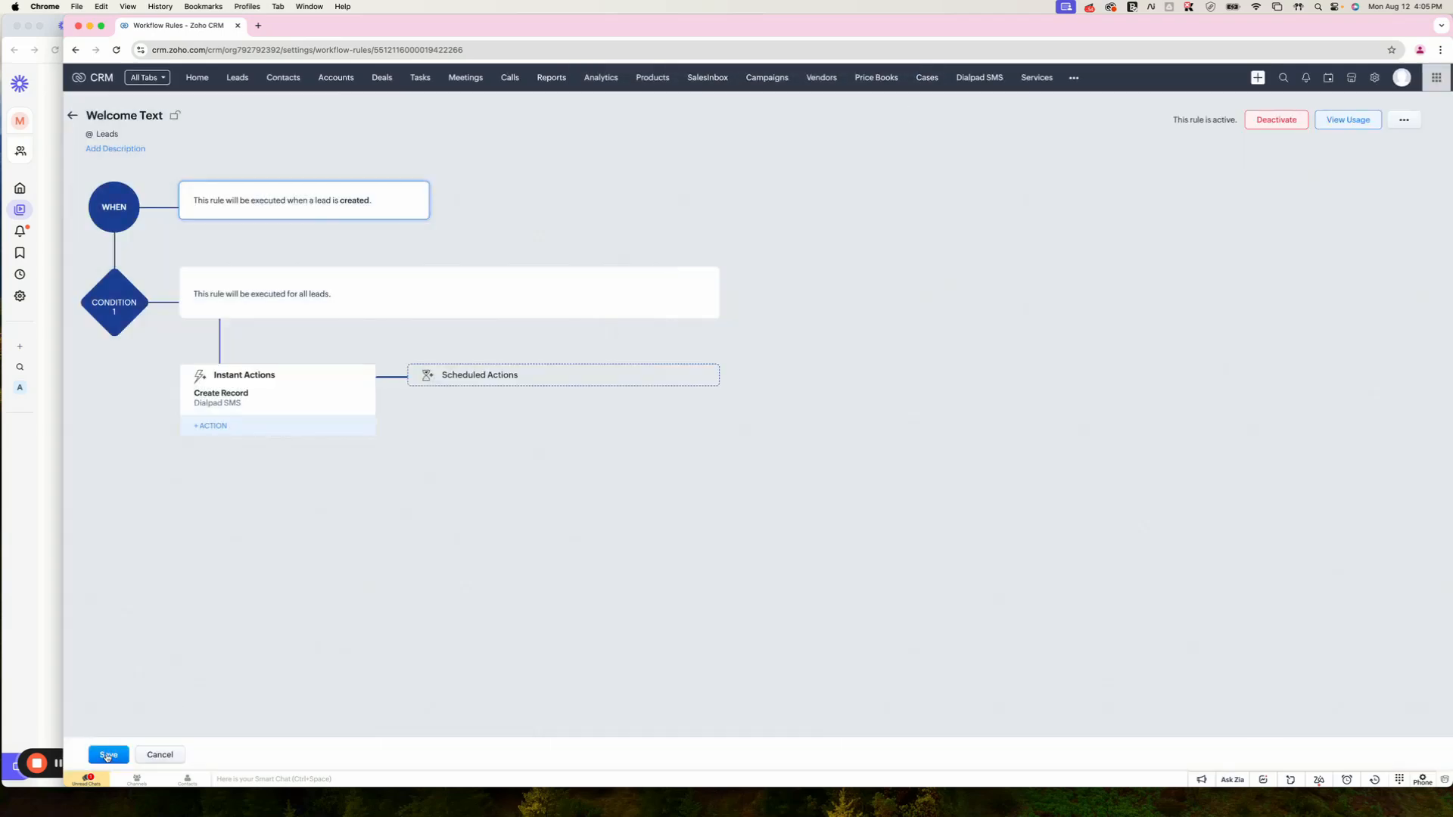
Step: Replace the From field's ${Users.Phone} placeholder with a pasted fixed number, then save the action and rule
{"action": "left_click", "coordinate": [352, 402]}
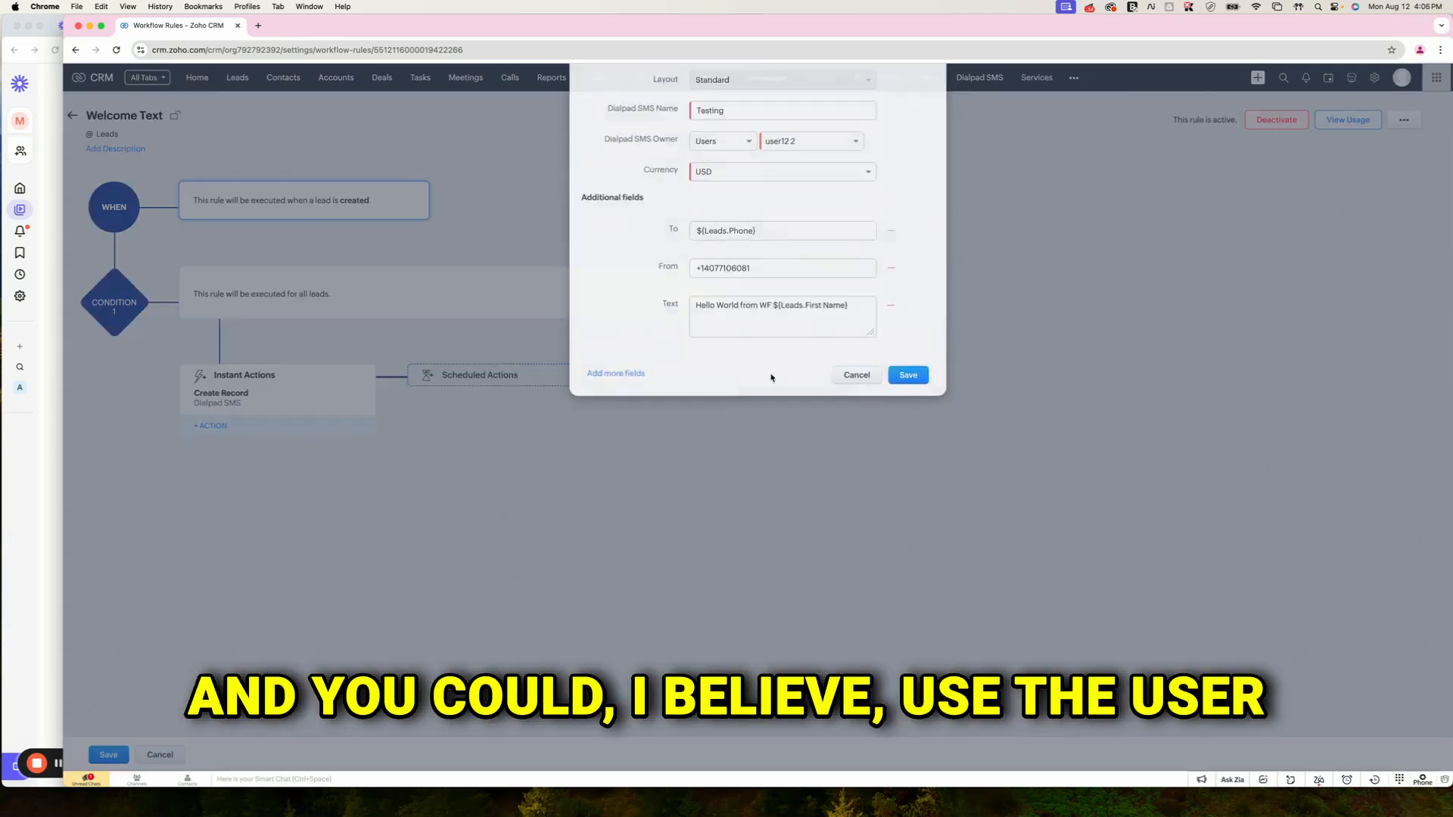
{"action": "double_click", "coordinate": [746, 350]}
{"action": "key", "text": "BackSpace"}
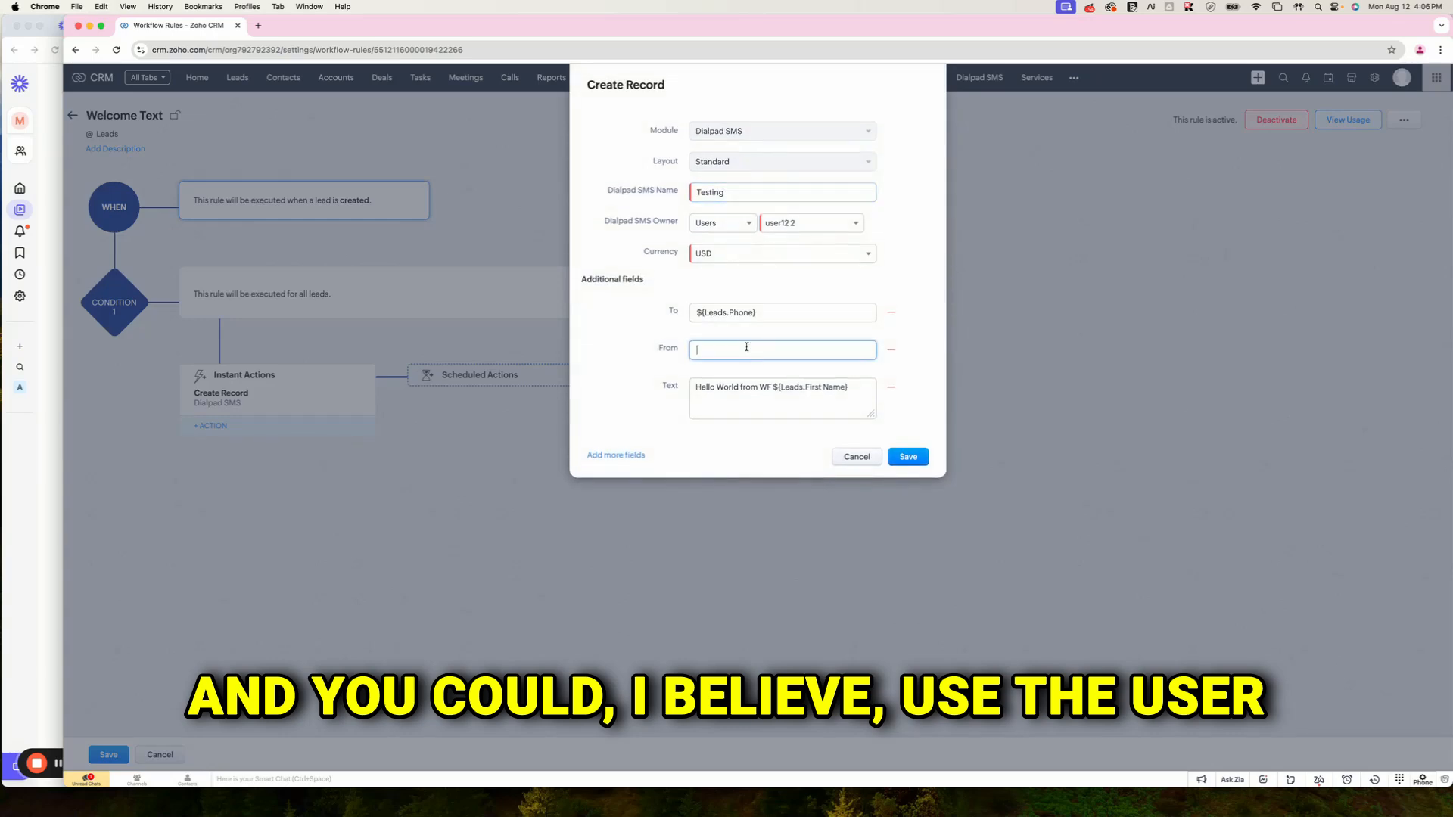
{"action": "type", "text": "#"}
{"action": "left_click", "coordinate": [733, 374]}
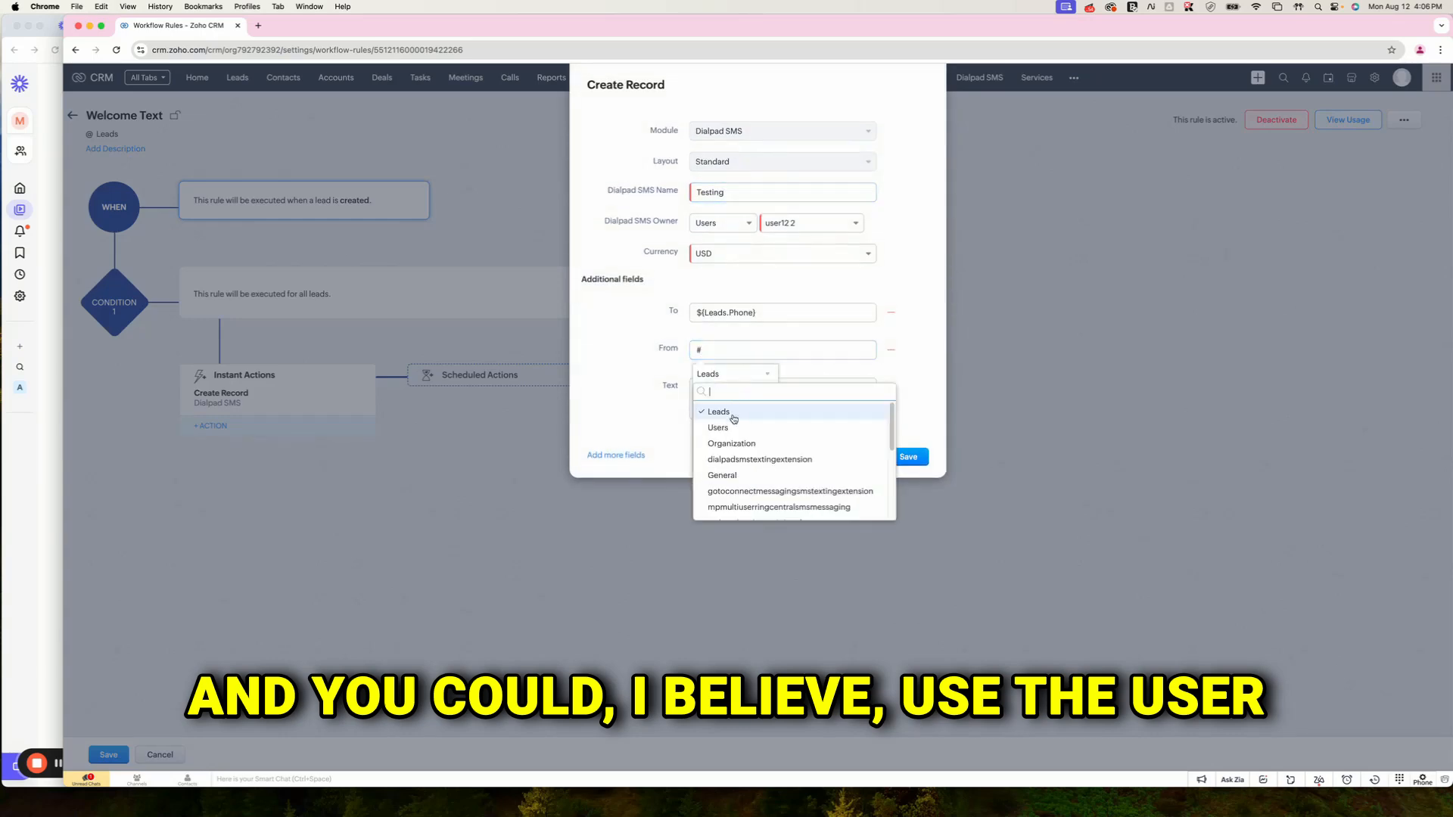
{"action": "left_click", "coordinate": [723, 428]}
{"action": "scroll", "coordinate": [734, 438], "scroll_direction": "down", "scroll_amount": 2}
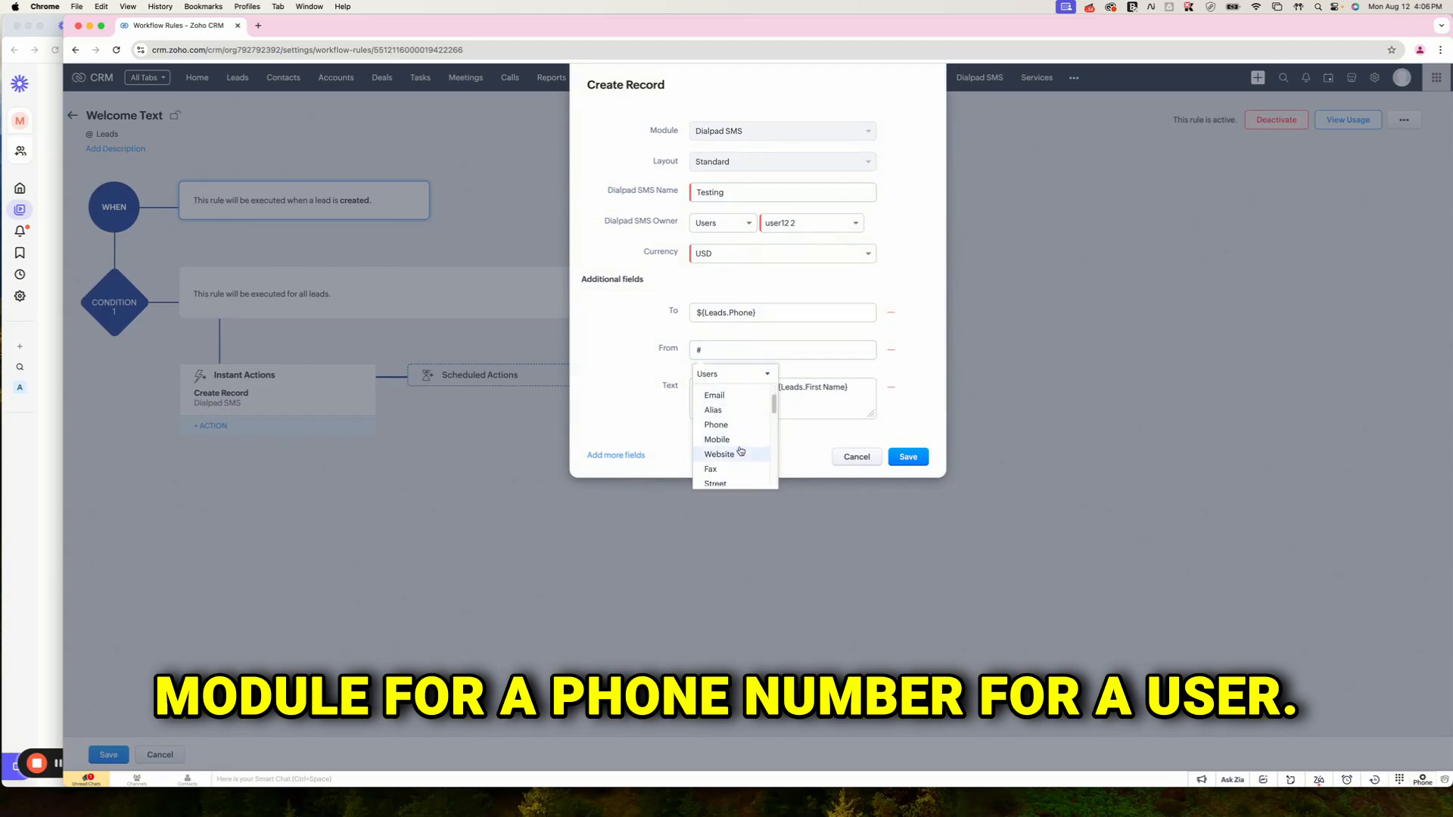
{"action": "left_click", "coordinate": [729, 427]}
{"action": "left_click_drag", "start_coordinate": [766, 351], "coordinate": [674, 410]}
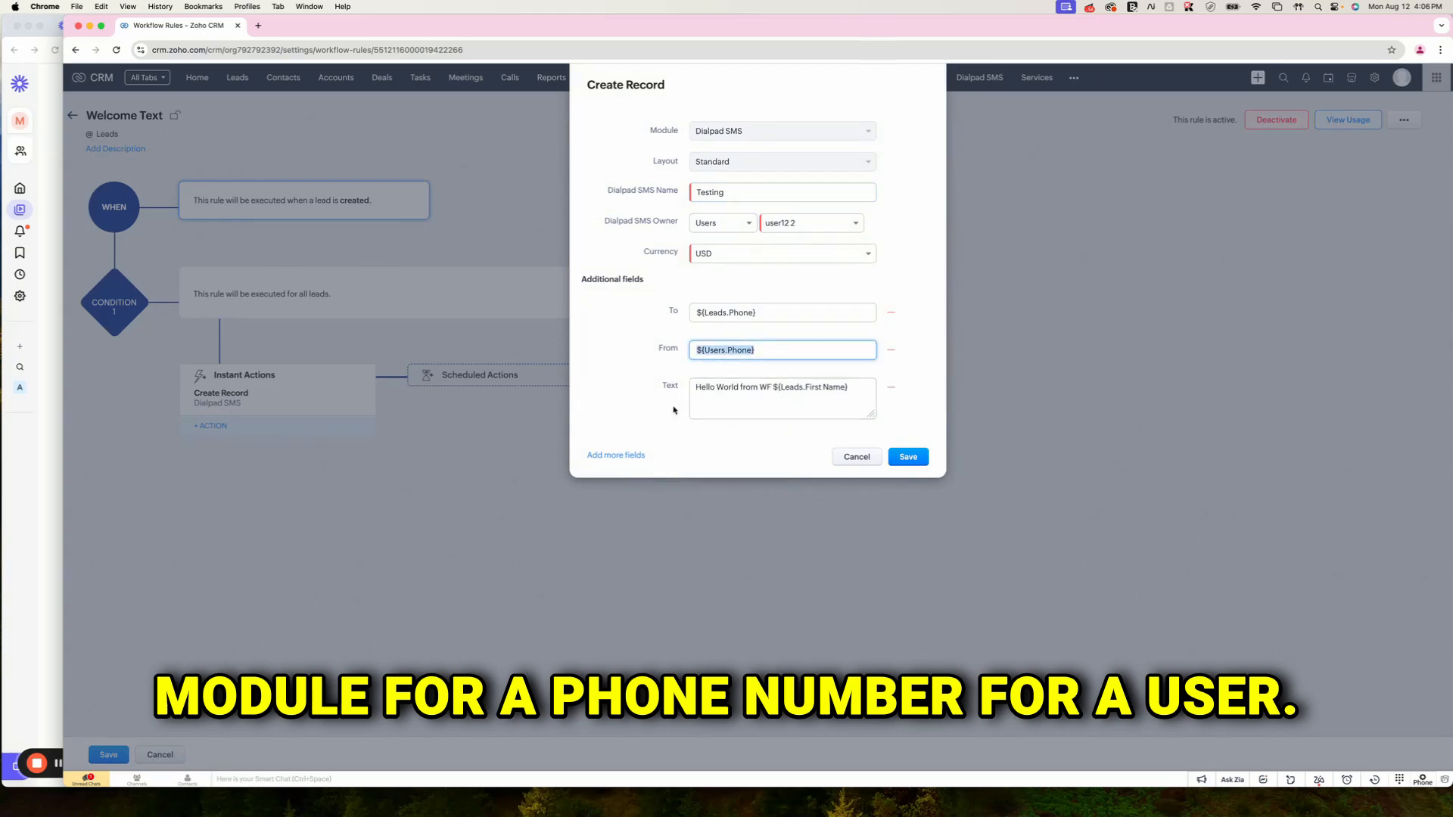
{"action": "key", "text": "super+v"}
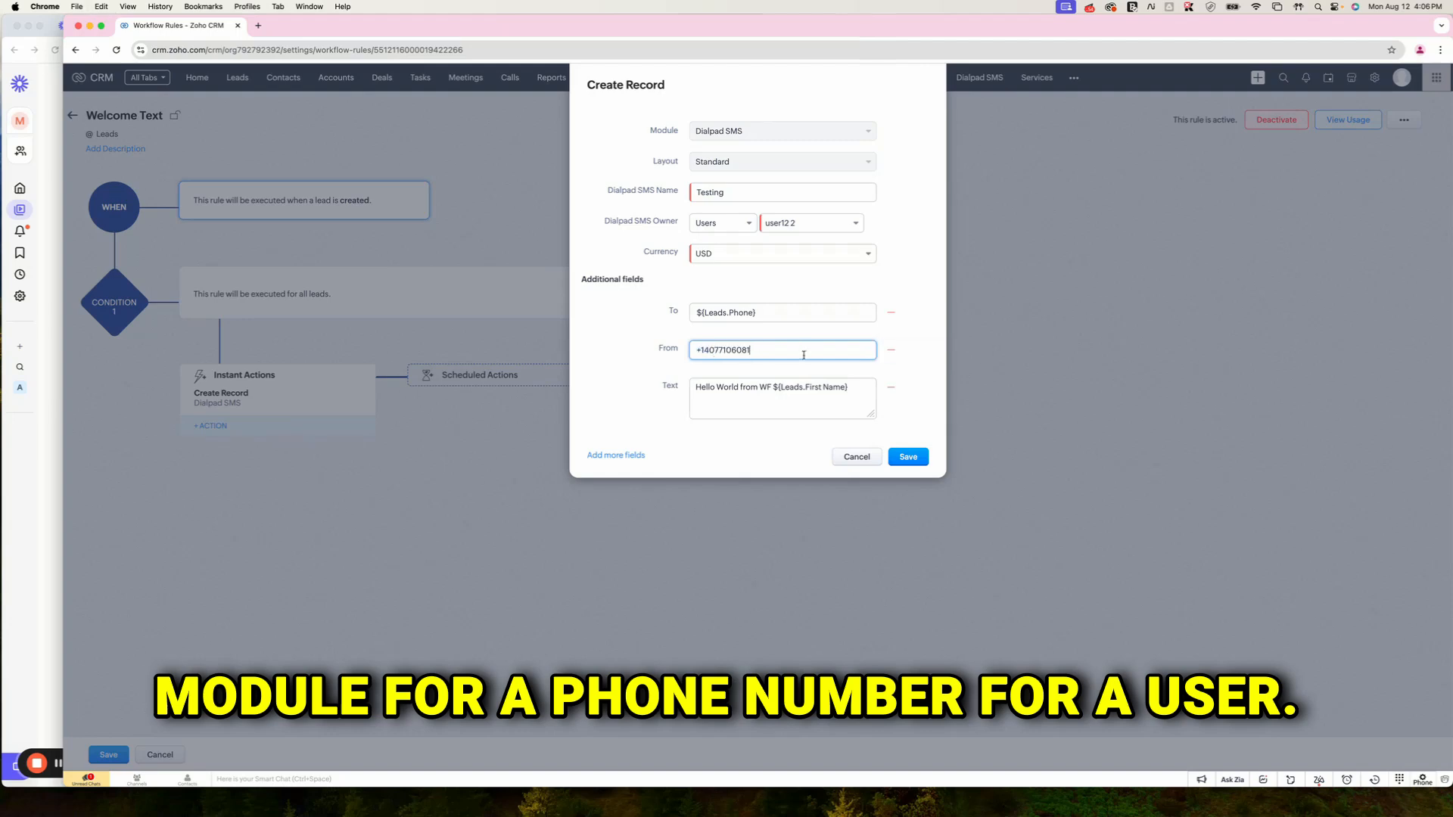
{"action": "left_click", "coordinate": [908, 459]}
{"action": "left_click", "coordinate": [104, 754]}
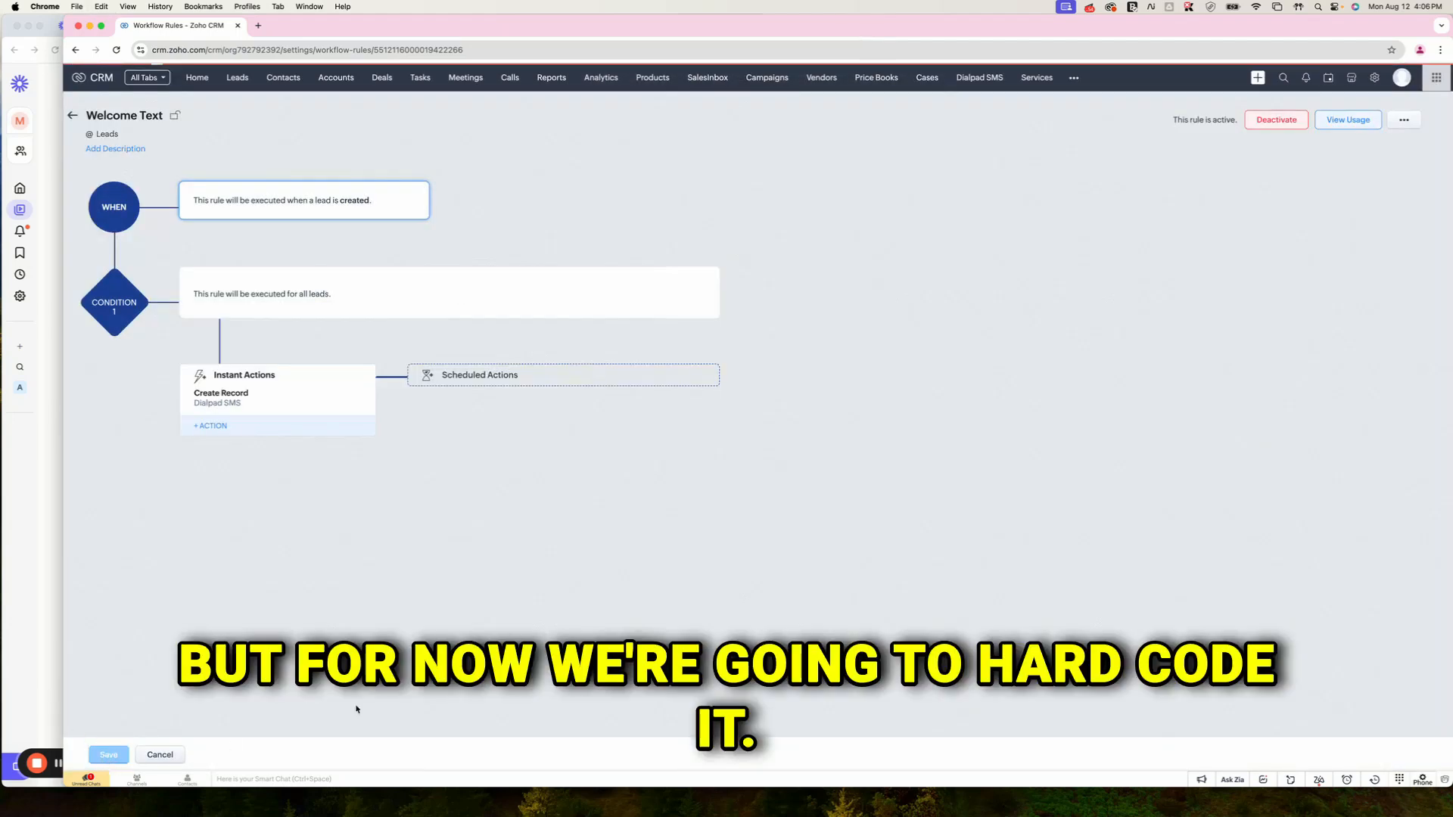
Step: Fill a new lead with first and last name test2 plus a phone number and try saving it
{"action": "left_click", "coordinate": [233, 78]}
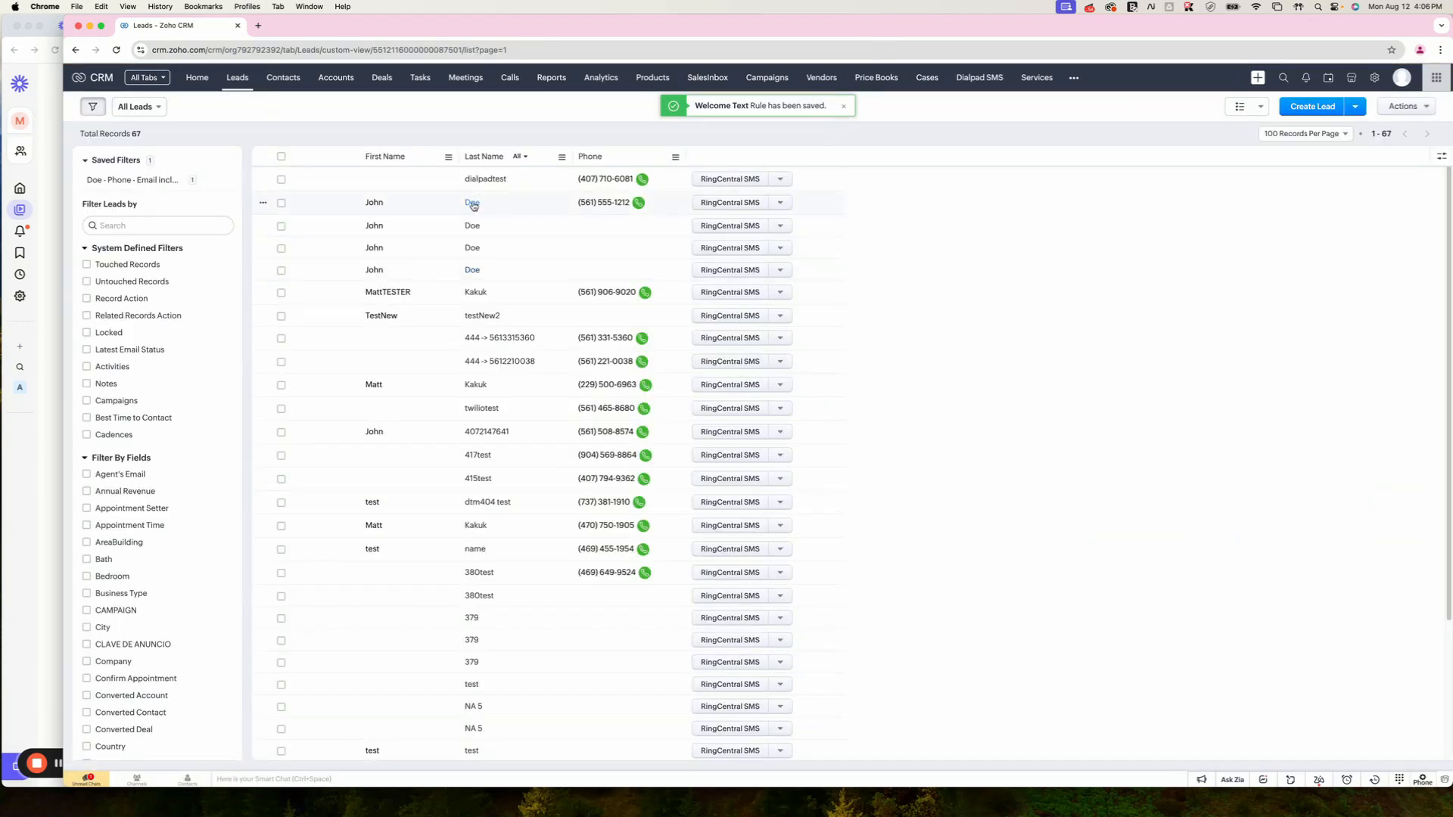
{"action": "left_click", "coordinate": [1332, 114]}
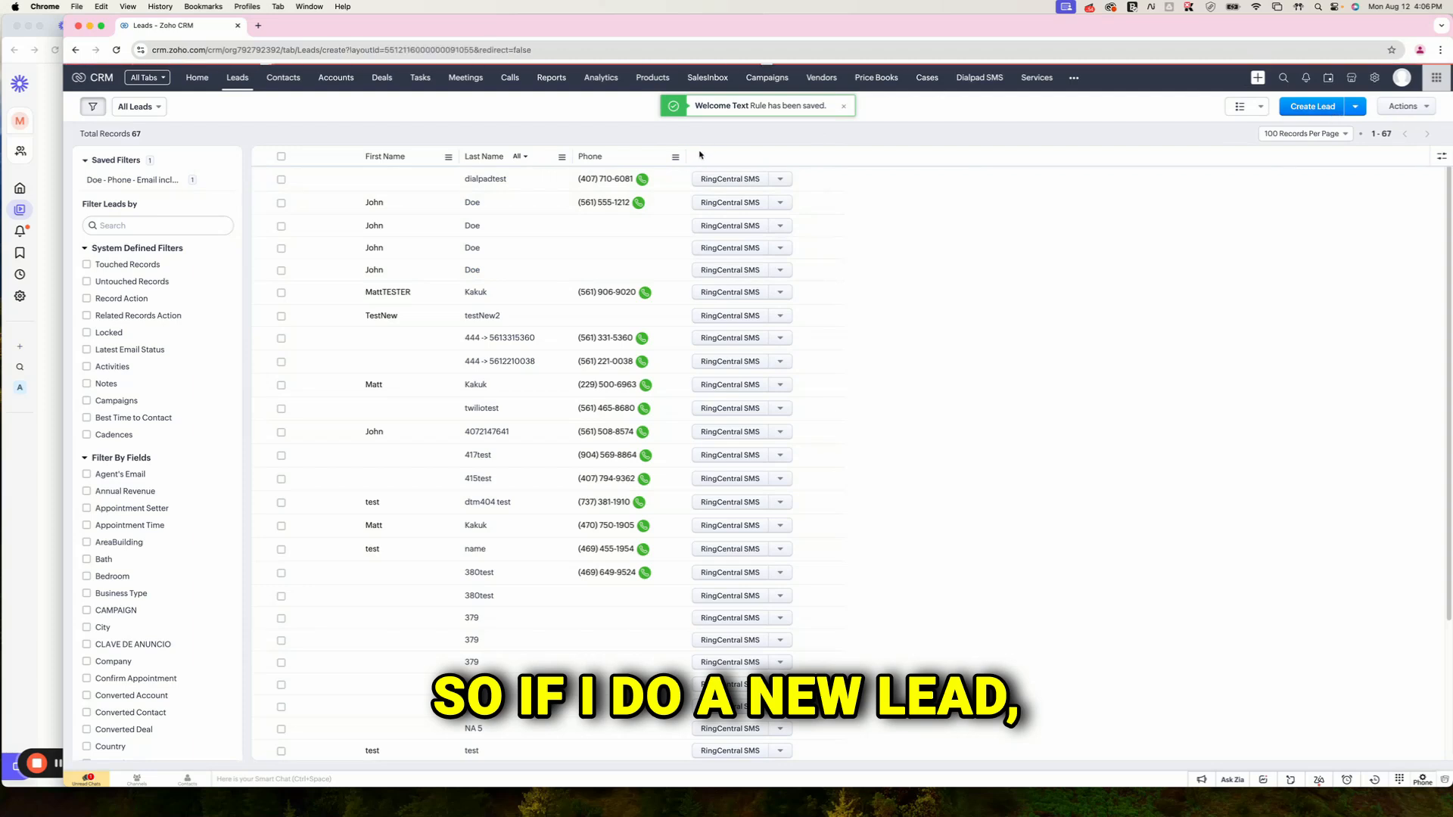
{"action": "left_click", "coordinate": [344, 326]}
{"action": "type", "text": "tes"}
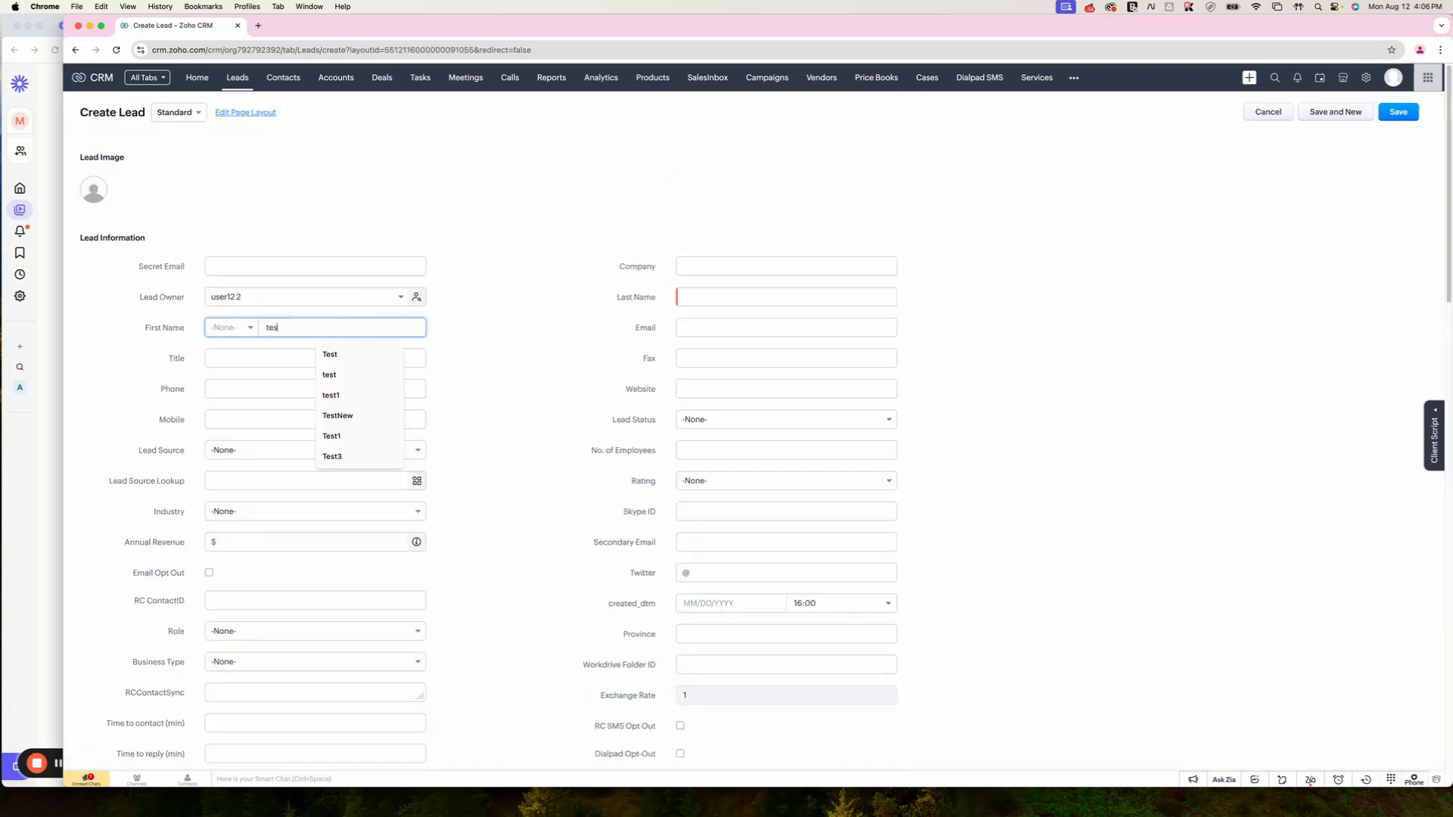
{"action": "type", "text": "t2"}
{"action": "key", "text": "Tab"}
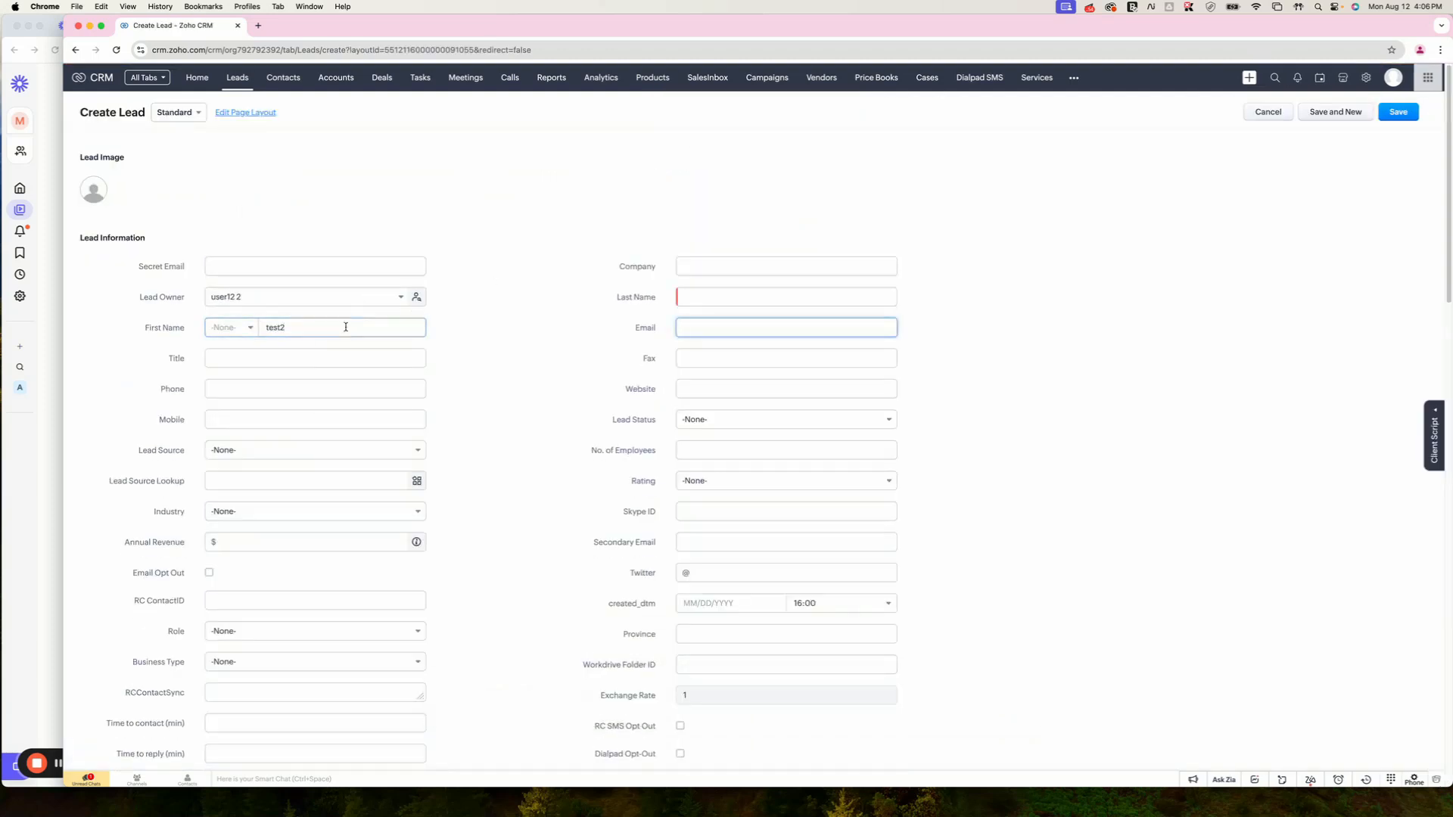
{"action": "left_click", "coordinate": [719, 296]}
{"action": "type", "text": "test2"}
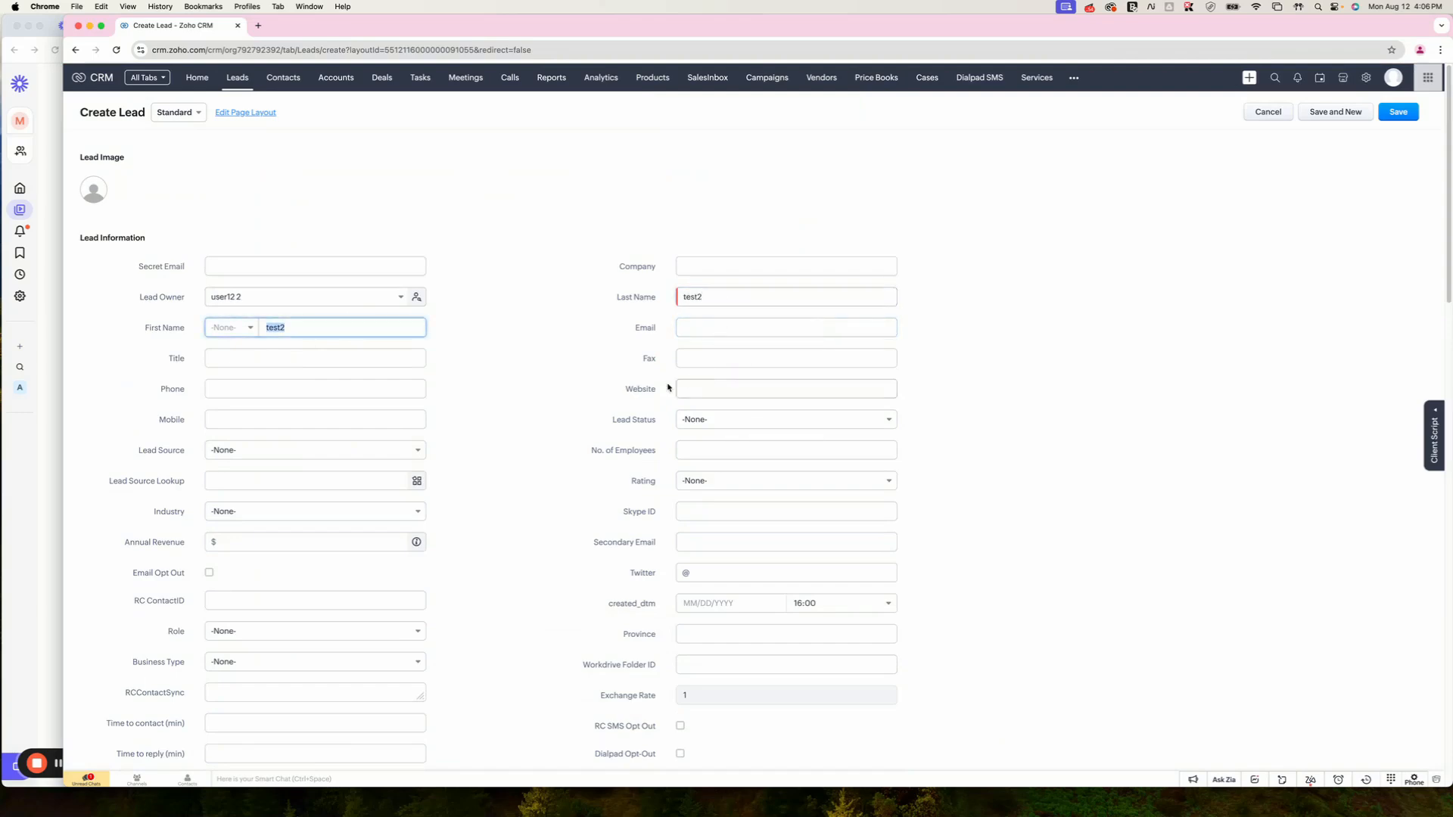
{"action": "left_click", "coordinate": [230, 391]}
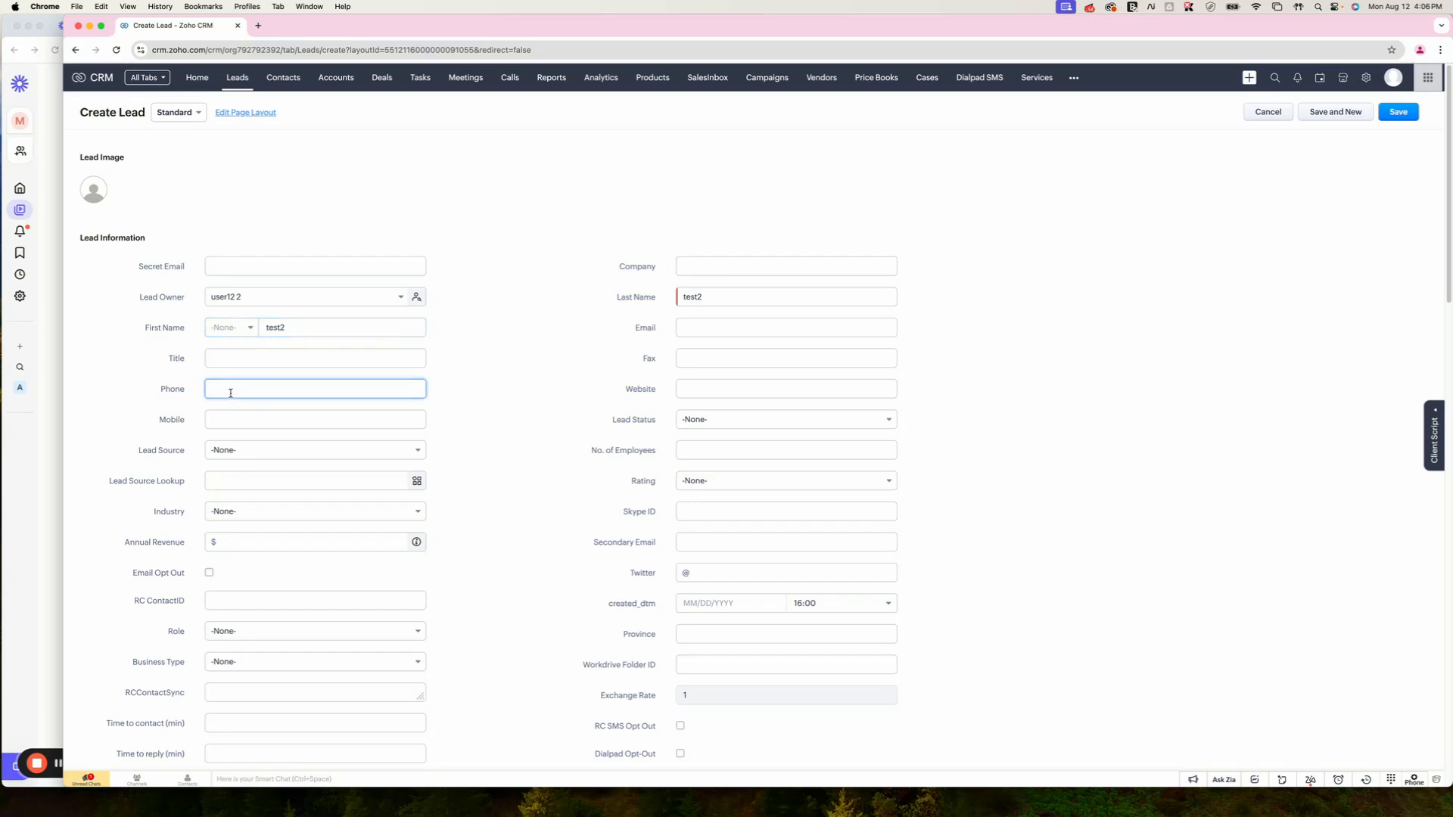
{"action": "left_click", "coordinate": [1398, 114]}
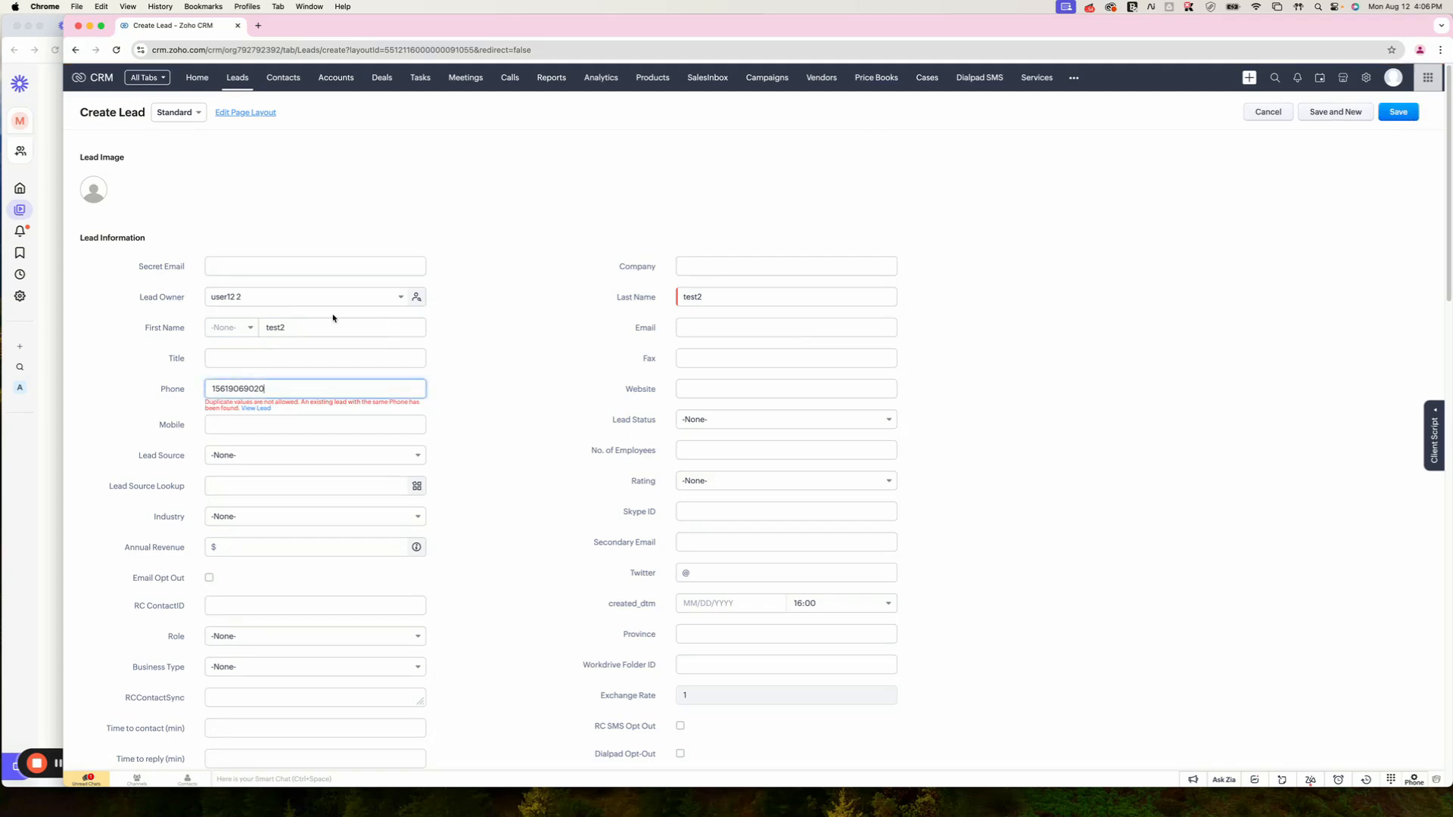
Step: Select the phone number flagged as a duplicate and discard the unsaved lead
{"action": "double_click", "coordinate": [217, 389]}
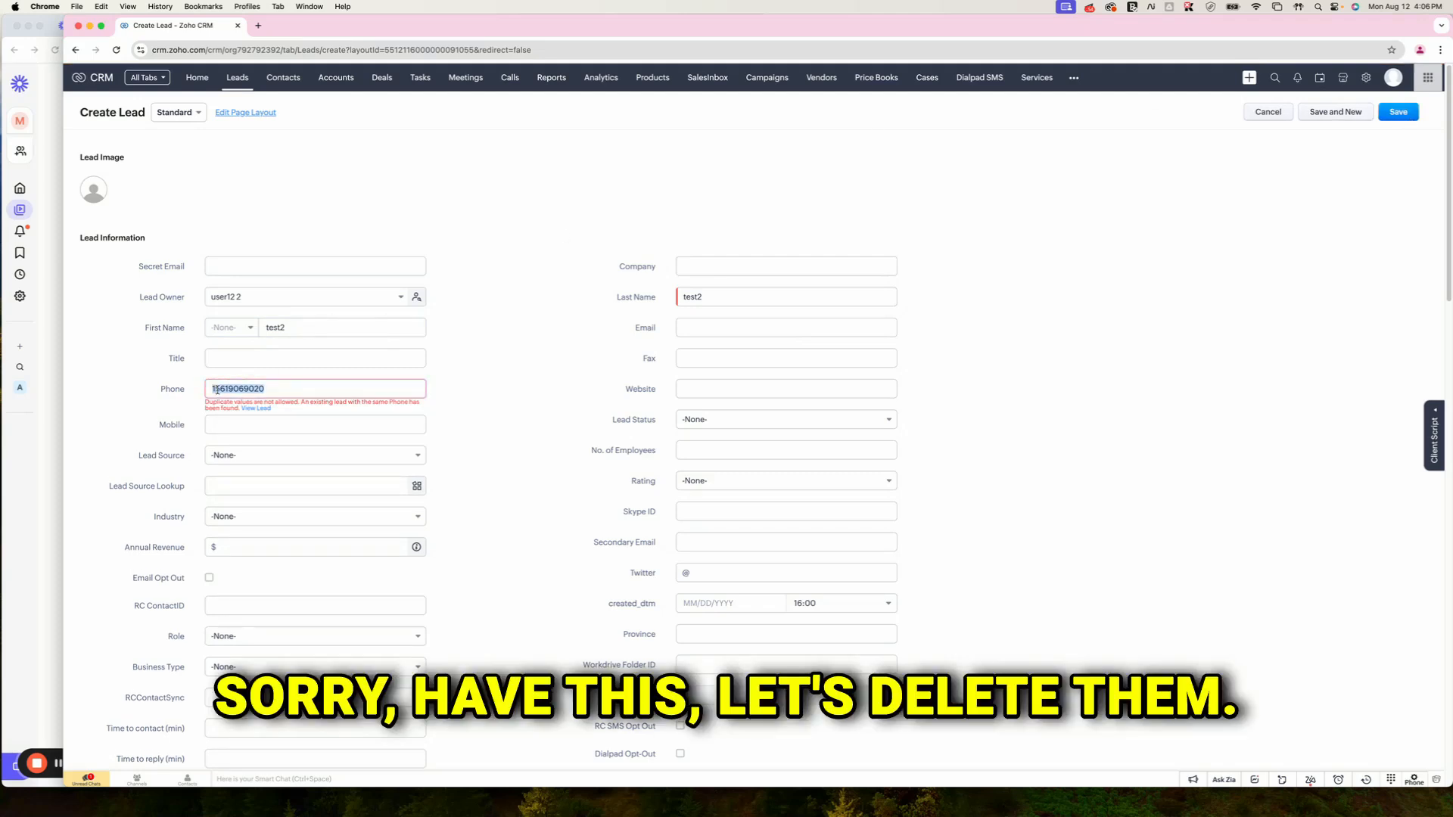
{"action": "left_click", "coordinate": [237, 78]}
{"action": "left_click", "coordinate": [847, 453]}
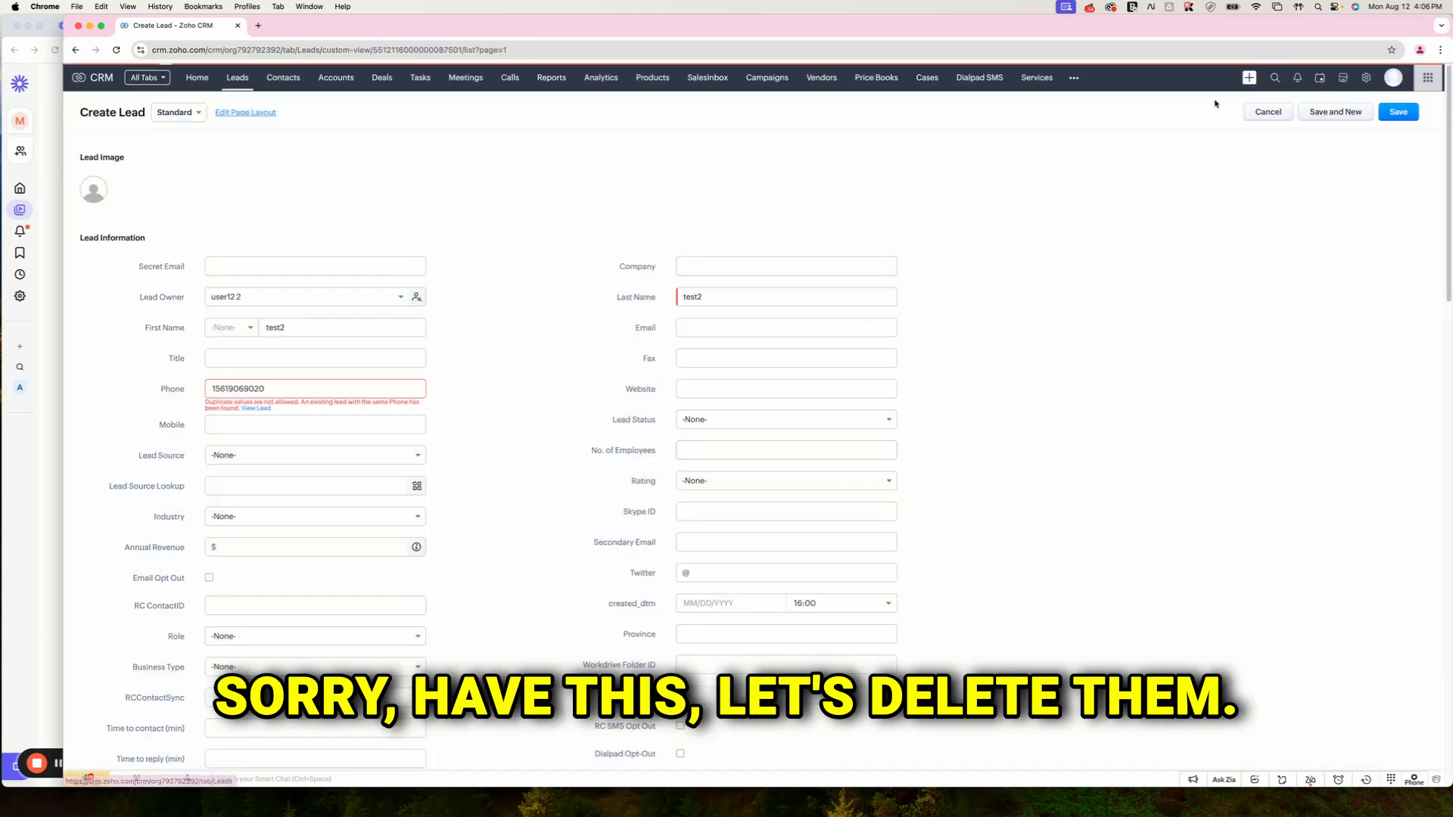
Step: Search the whole CRM for the duplicate phone number
{"action": "left_click", "coordinate": [1281, 78]}
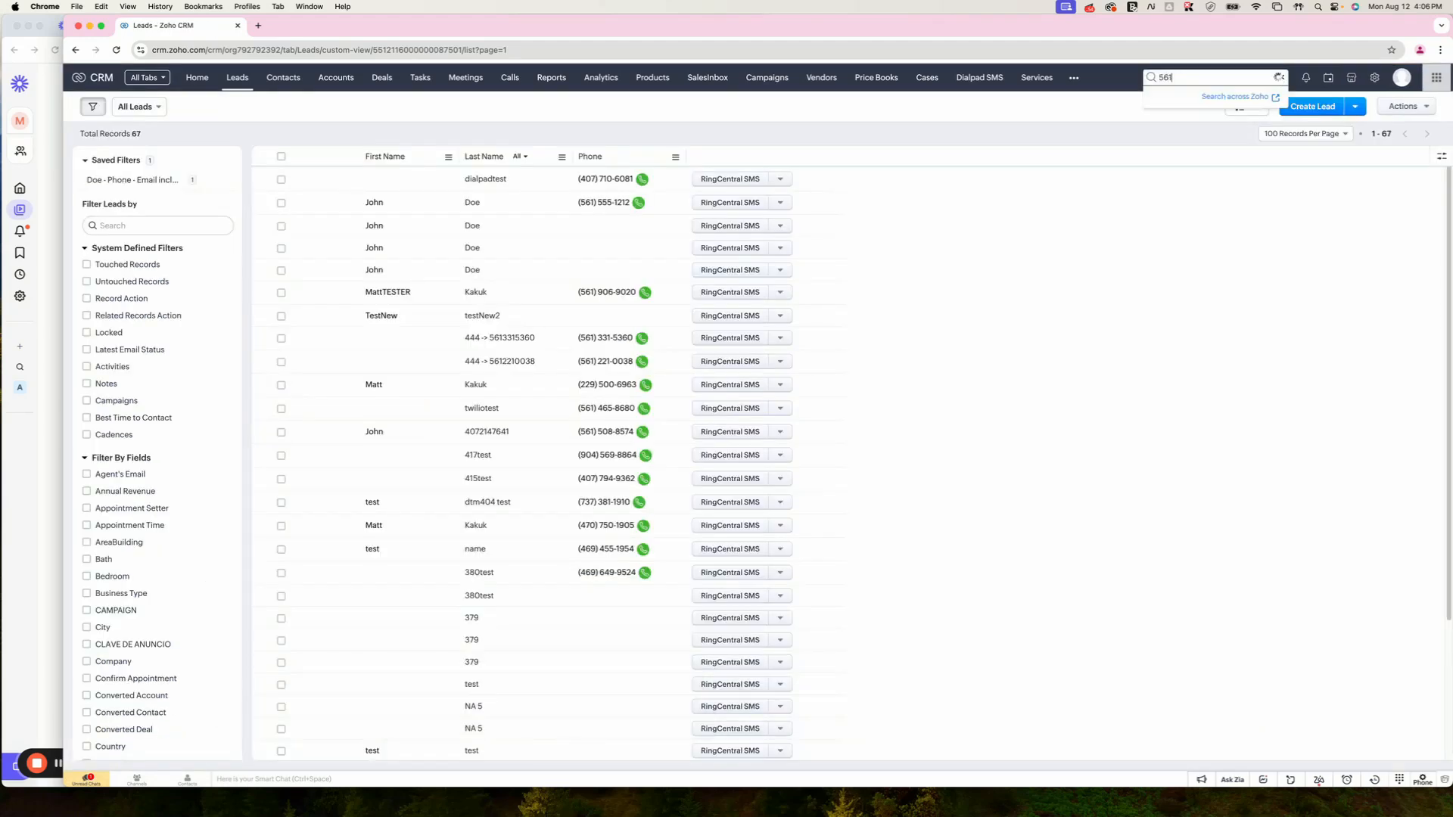
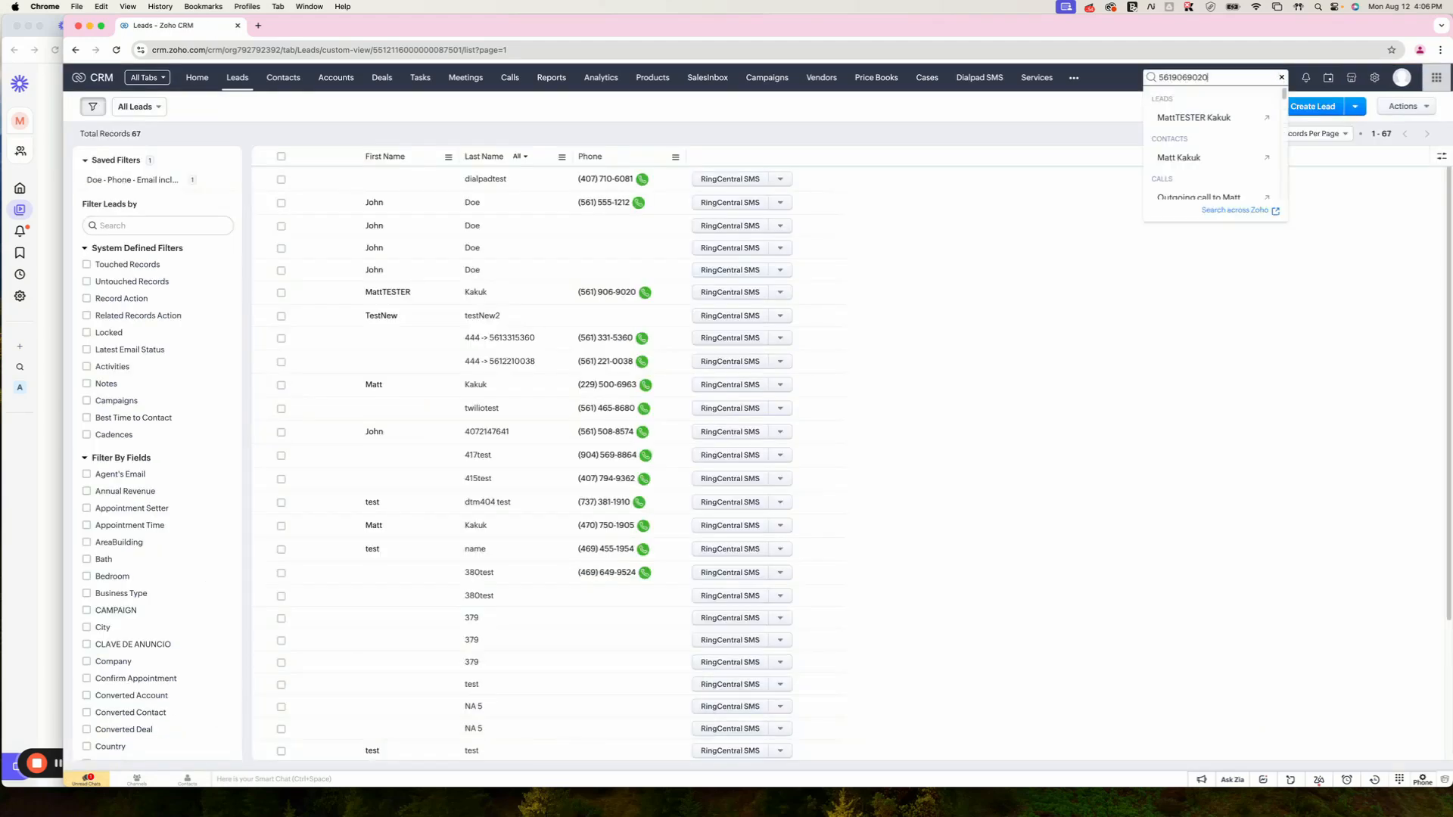
{"action": "key", "text": "Return"}
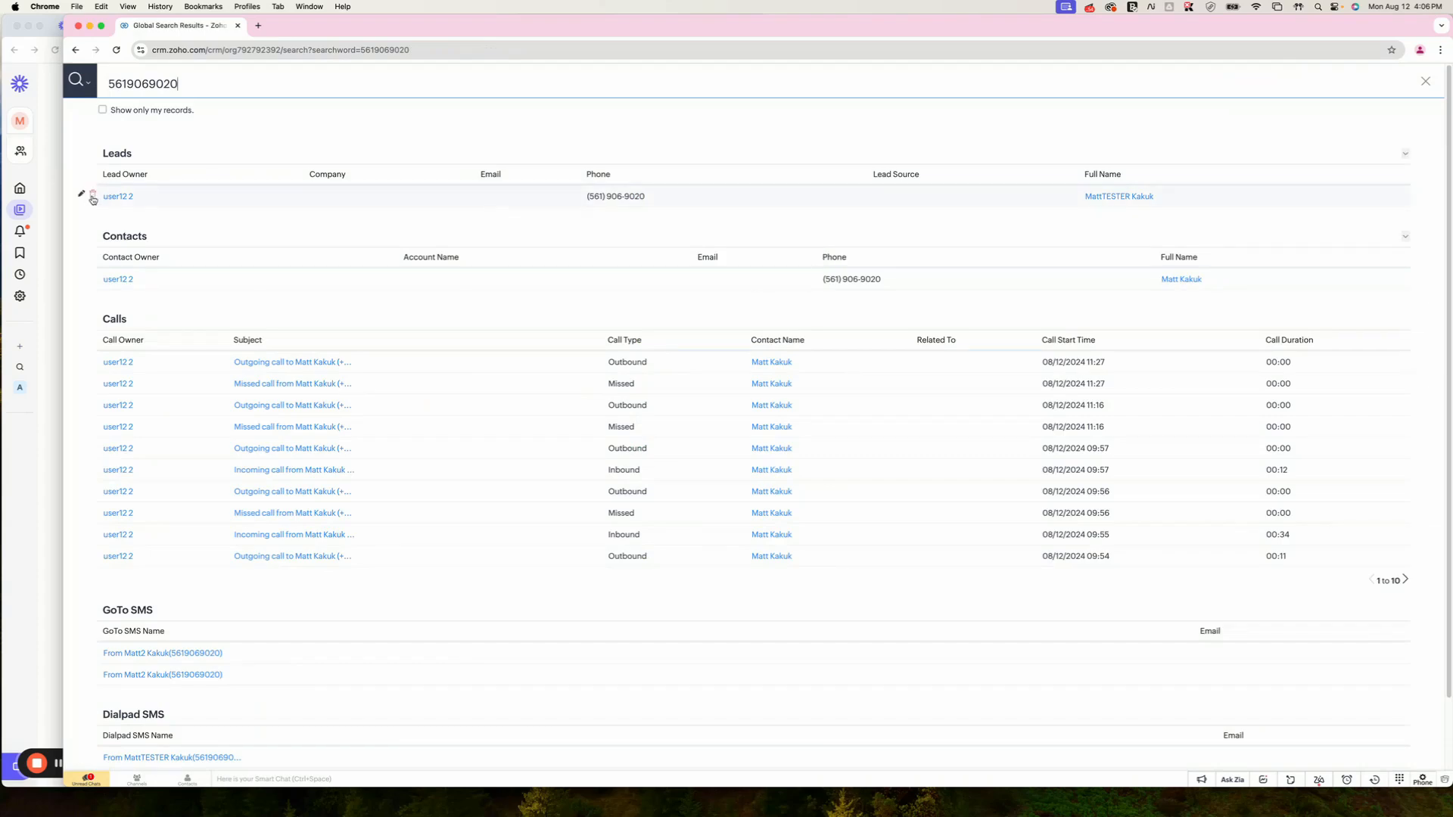
Step: Delete the matching lead and contact, then close the search results
{"action": "left_click", "coordinate": [94, 199]}
{"action": "left_click", "coordinate": [745, 118]}
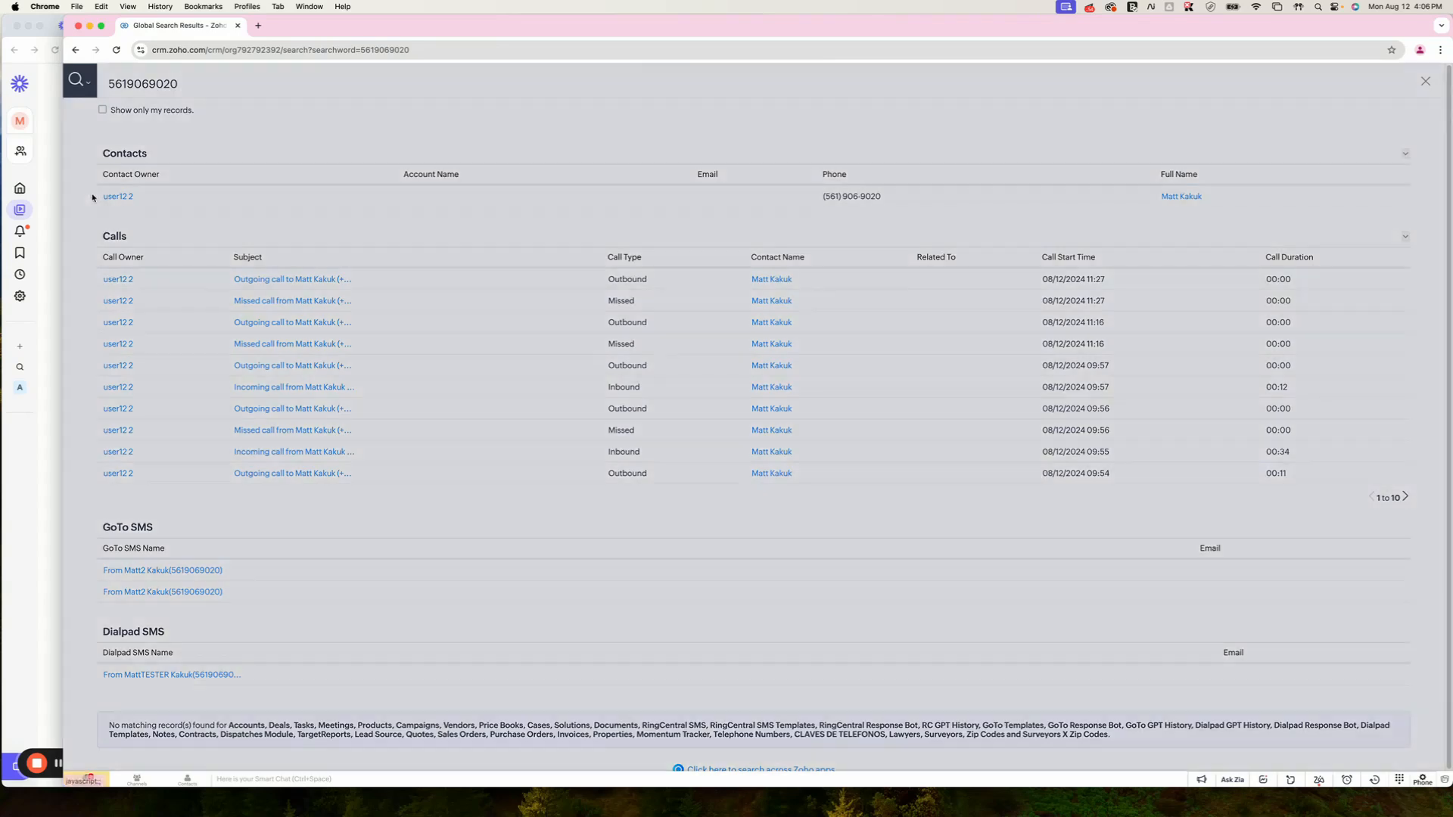
{"action": "left_click", "coordinate": [689, 125]}
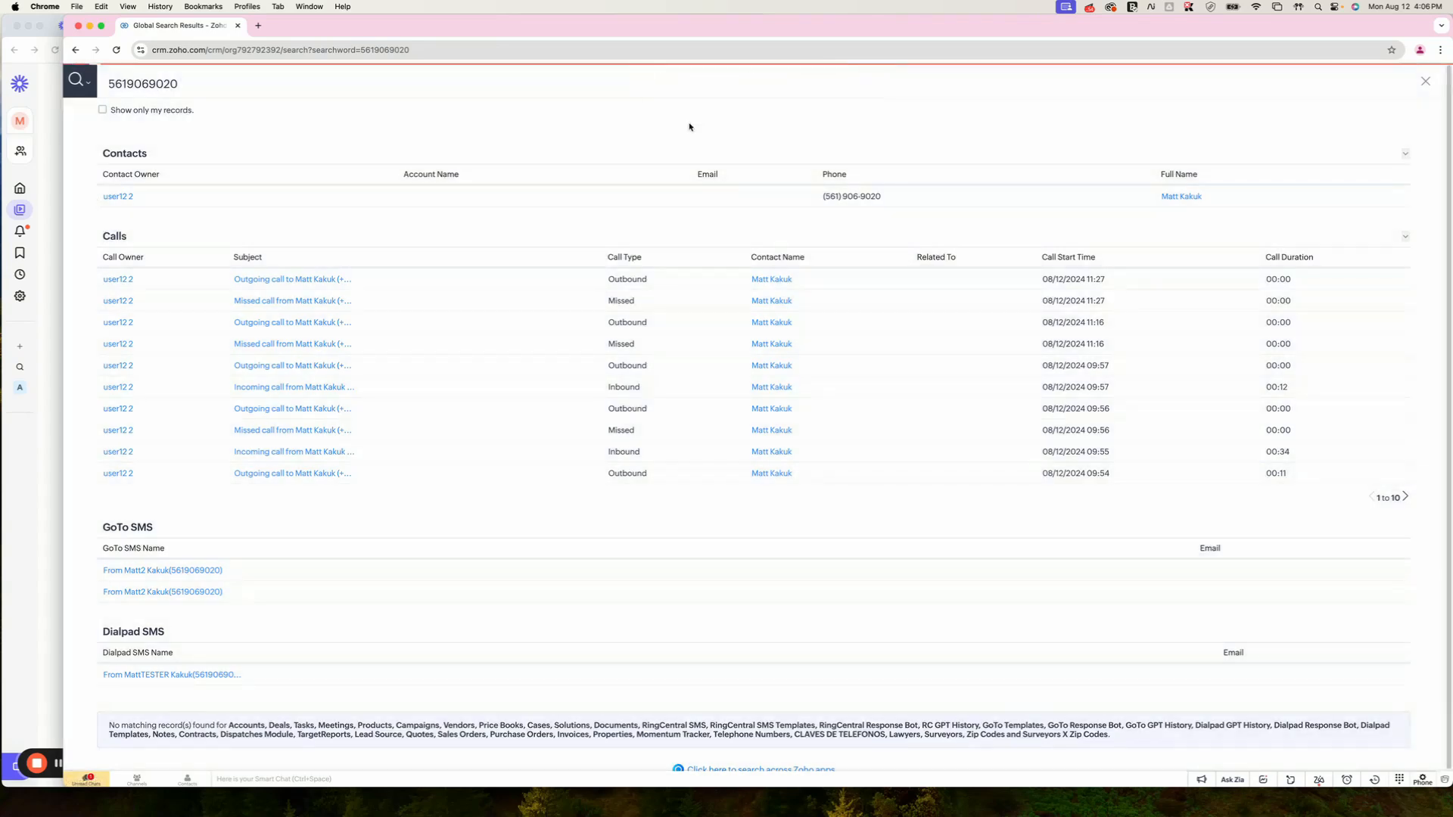
{"action": "left_click", "coordinate": [1433, 81]}
Step: Create and save lead test test2 with the now-free phone number
{"action": "left_click", "coordinate": [1301, 107]}
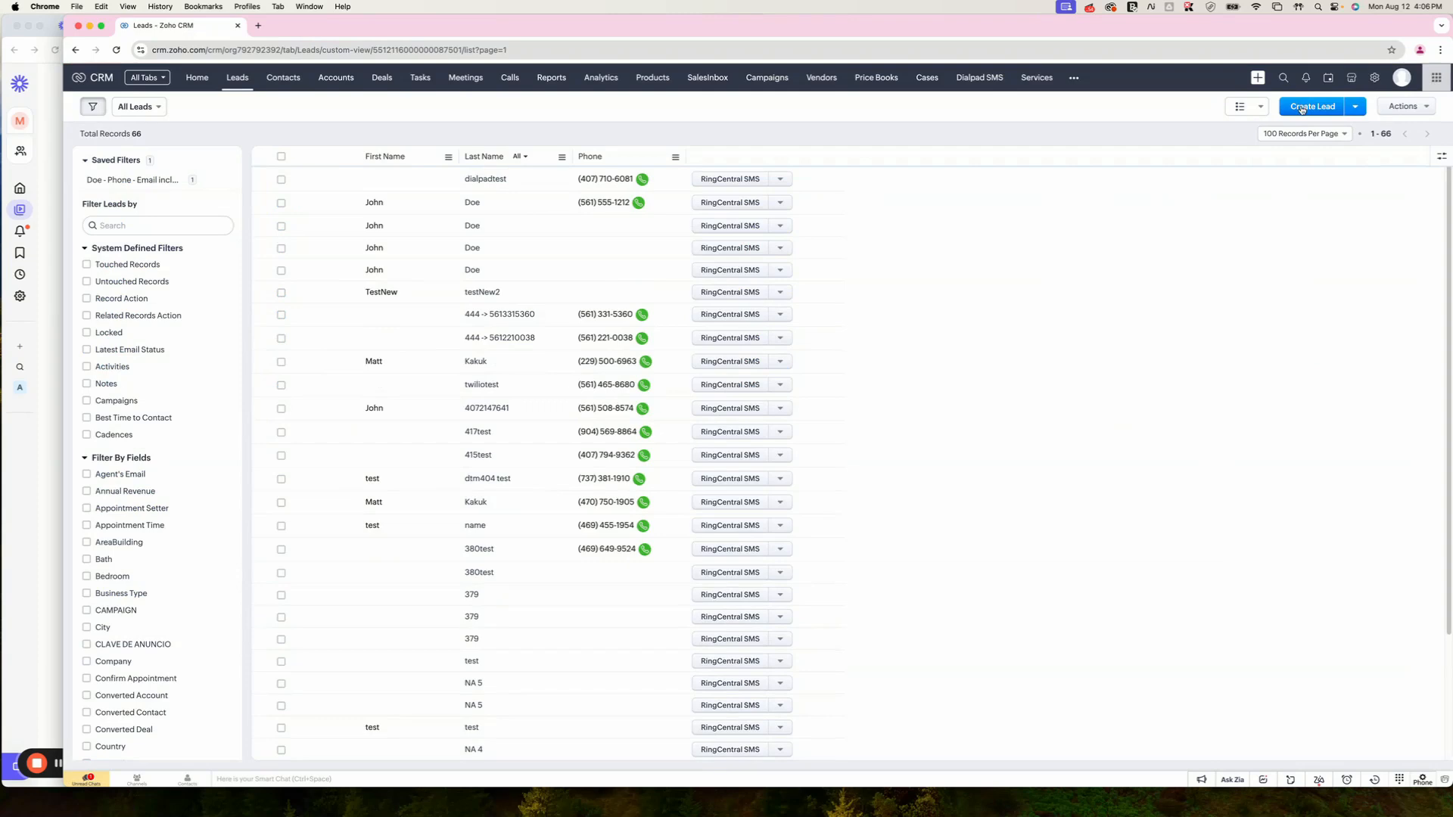
{"action": "left_click", "coordinate": [326, 327]}
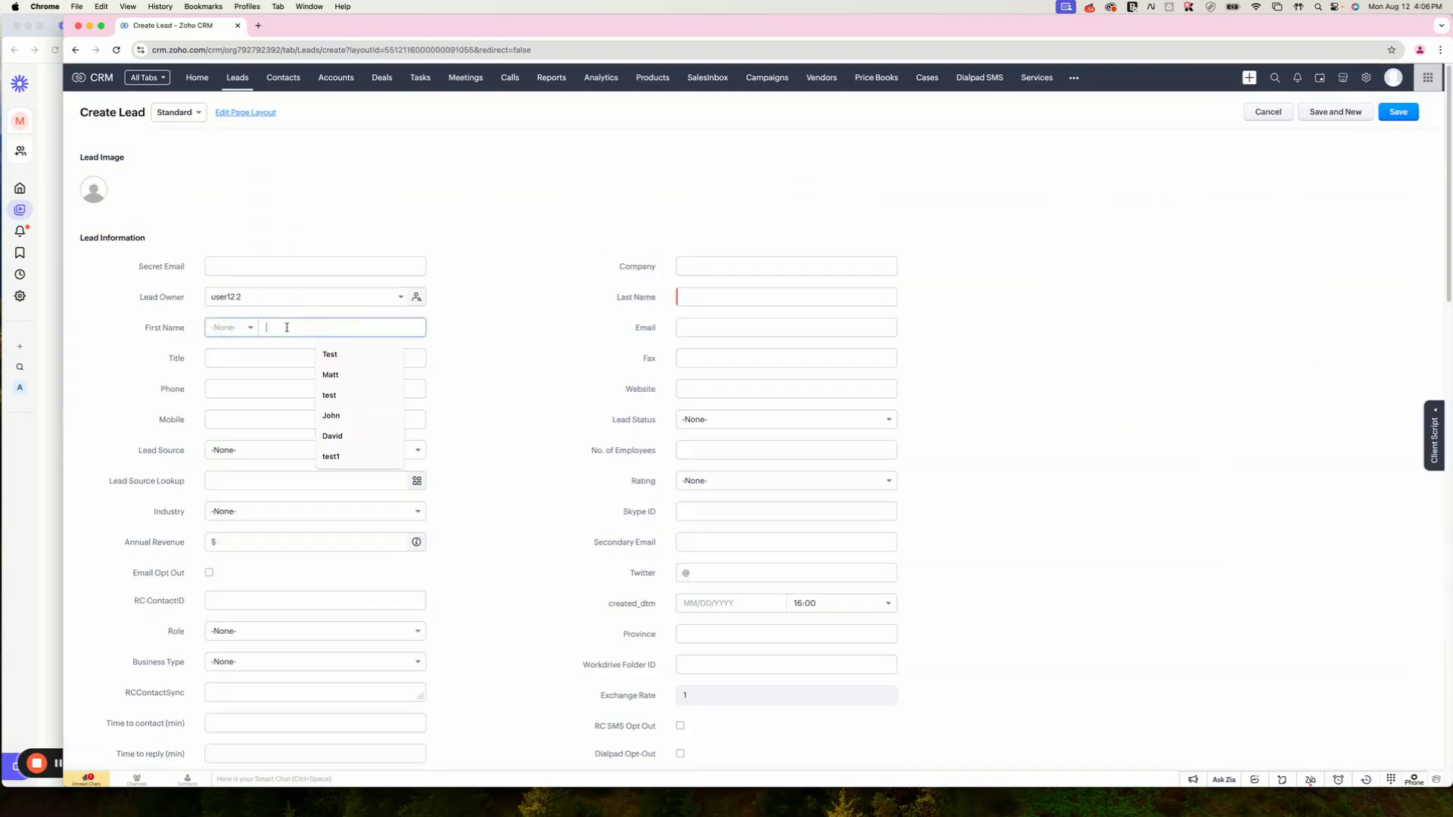
{"action": "type", "text": "test"}
{"action": "key", "text": "Tab"}
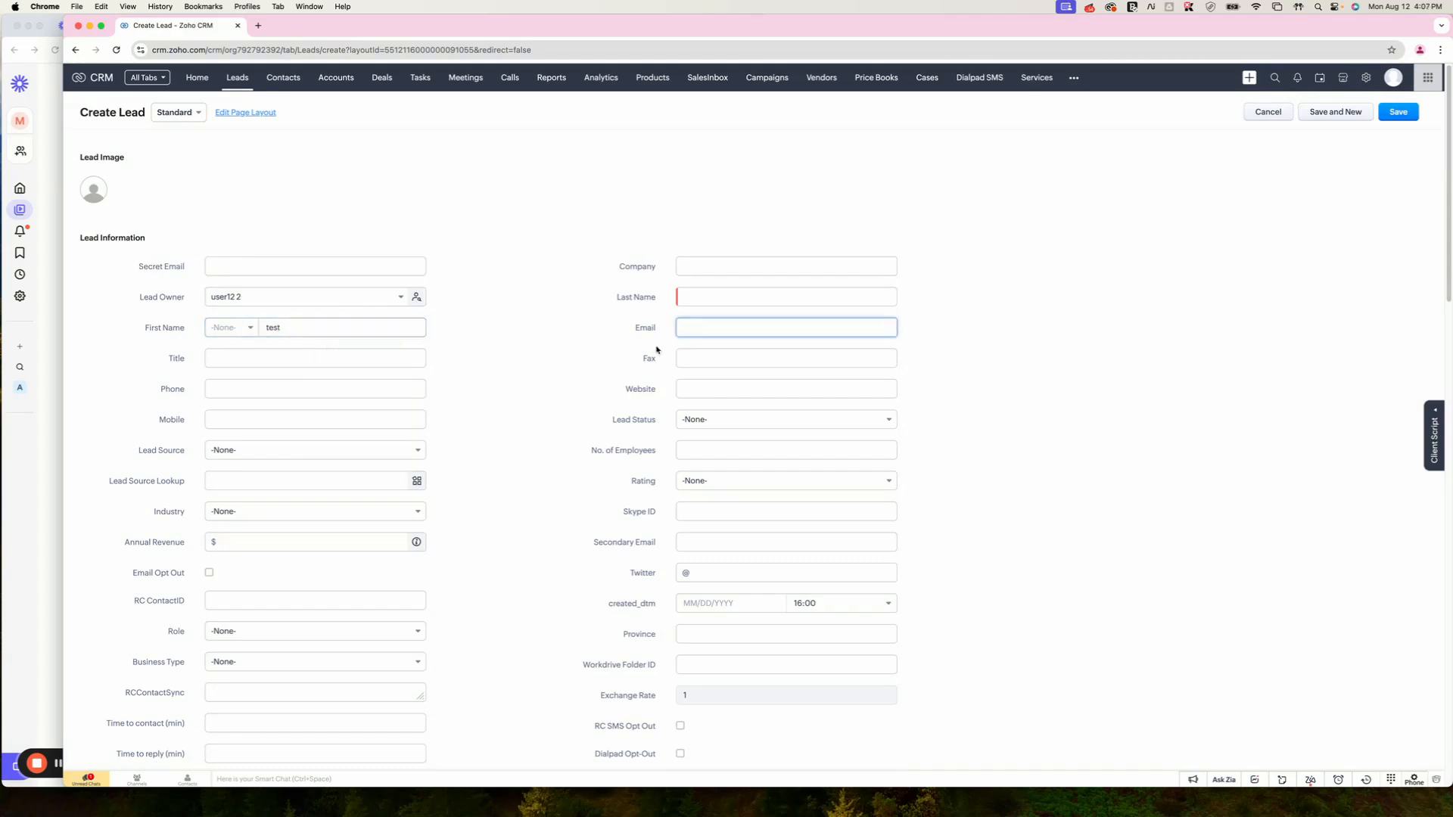
{"action": "left_click", "coordinate": [286, 388]}
{"action": "type", "text": "5619"}
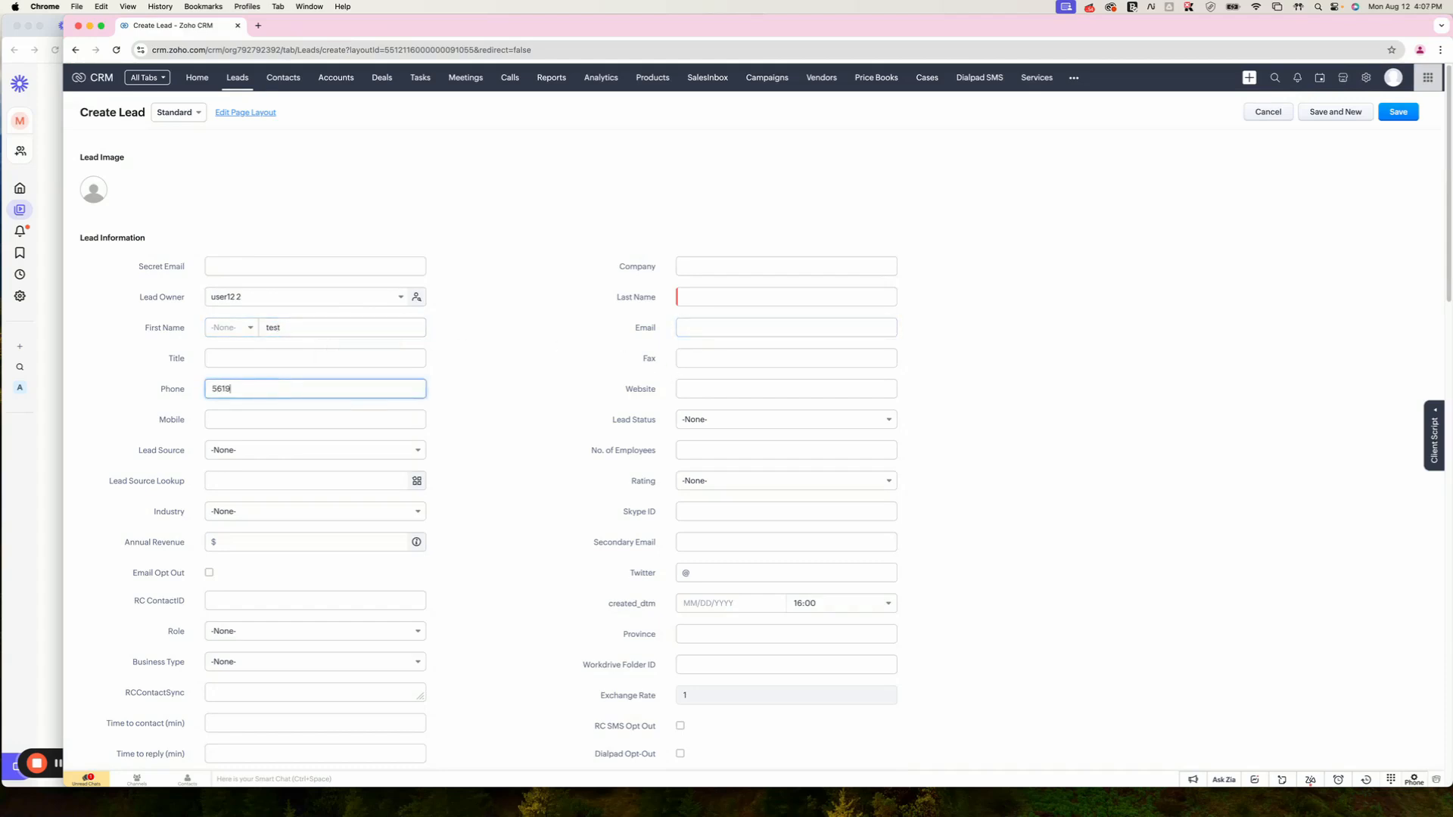
{"action": "type", "text": "6"}
{"action": "key", "text": "BackSpace"}
{"action": "key", "text": "BackSpace"}
{"action": "key", "text": "BackSpace"}
{"action": "key", "text": "BackSpace"}
{"action": "key", "text": "BackSpace"}
{"action": "left_click", "coordinate": [739, 298]}
{"action": "type", "text": "test2"}
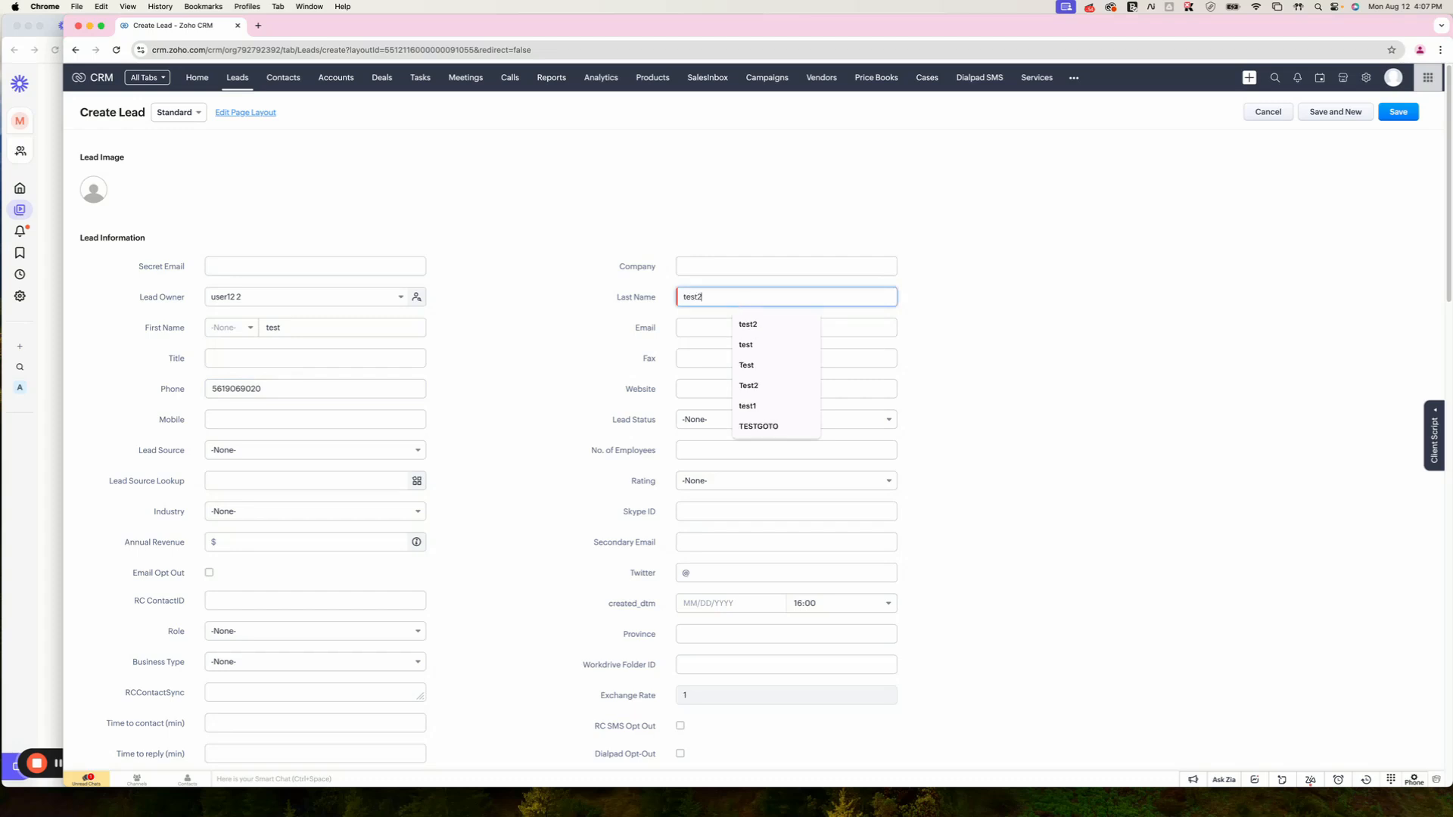
{"action": "left_click", "coordinate": [1397, 111]}
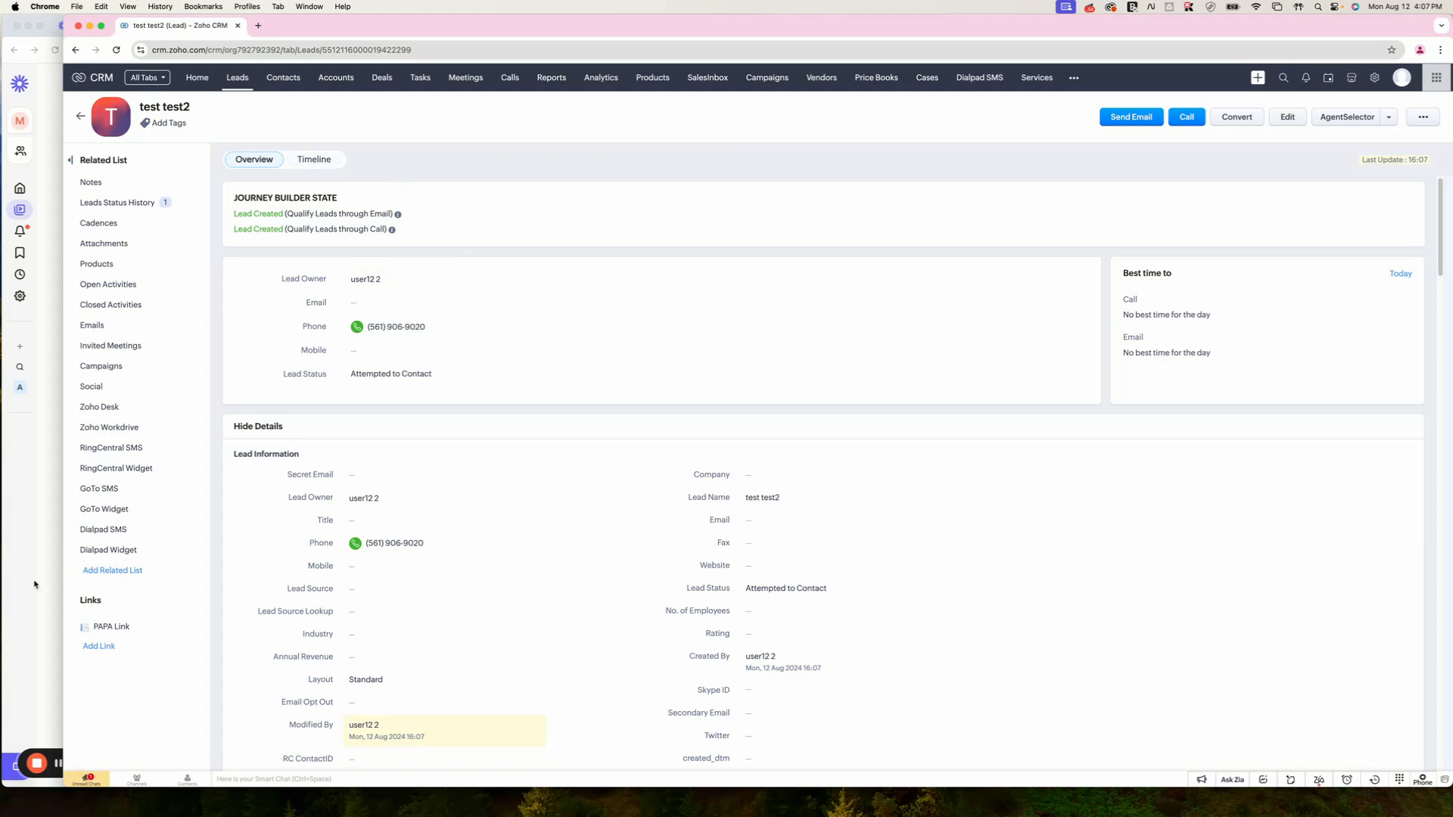
Step: Check the Messages window for the received 'Hello World from WF test2' text, then return to Zoho CRM
{"action": "left_click", "coordinate": [49, 743]}
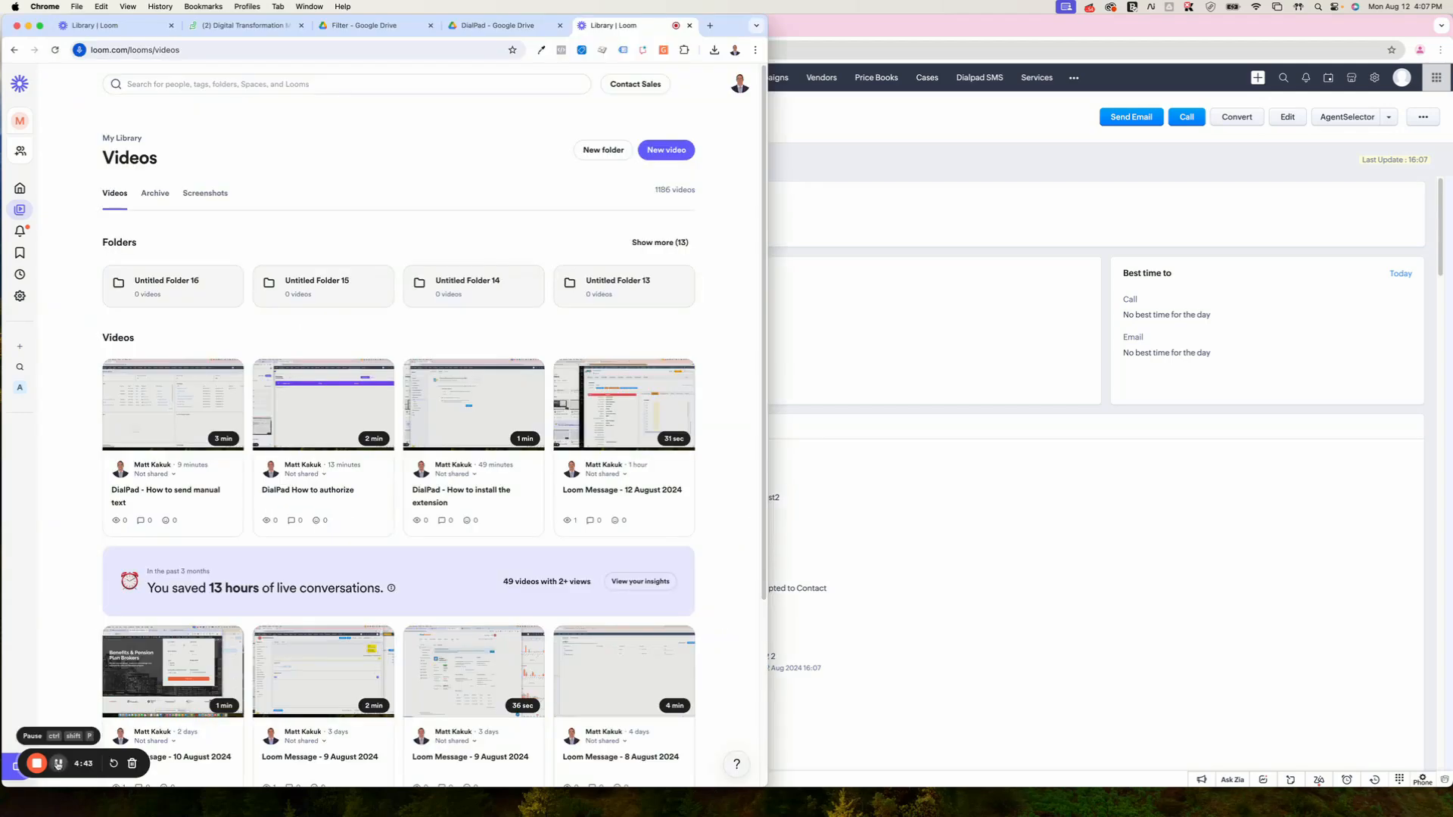
{"action": "left_click_drag", "start_coordinate": [756, 8], "coordinate": [454, 15]}
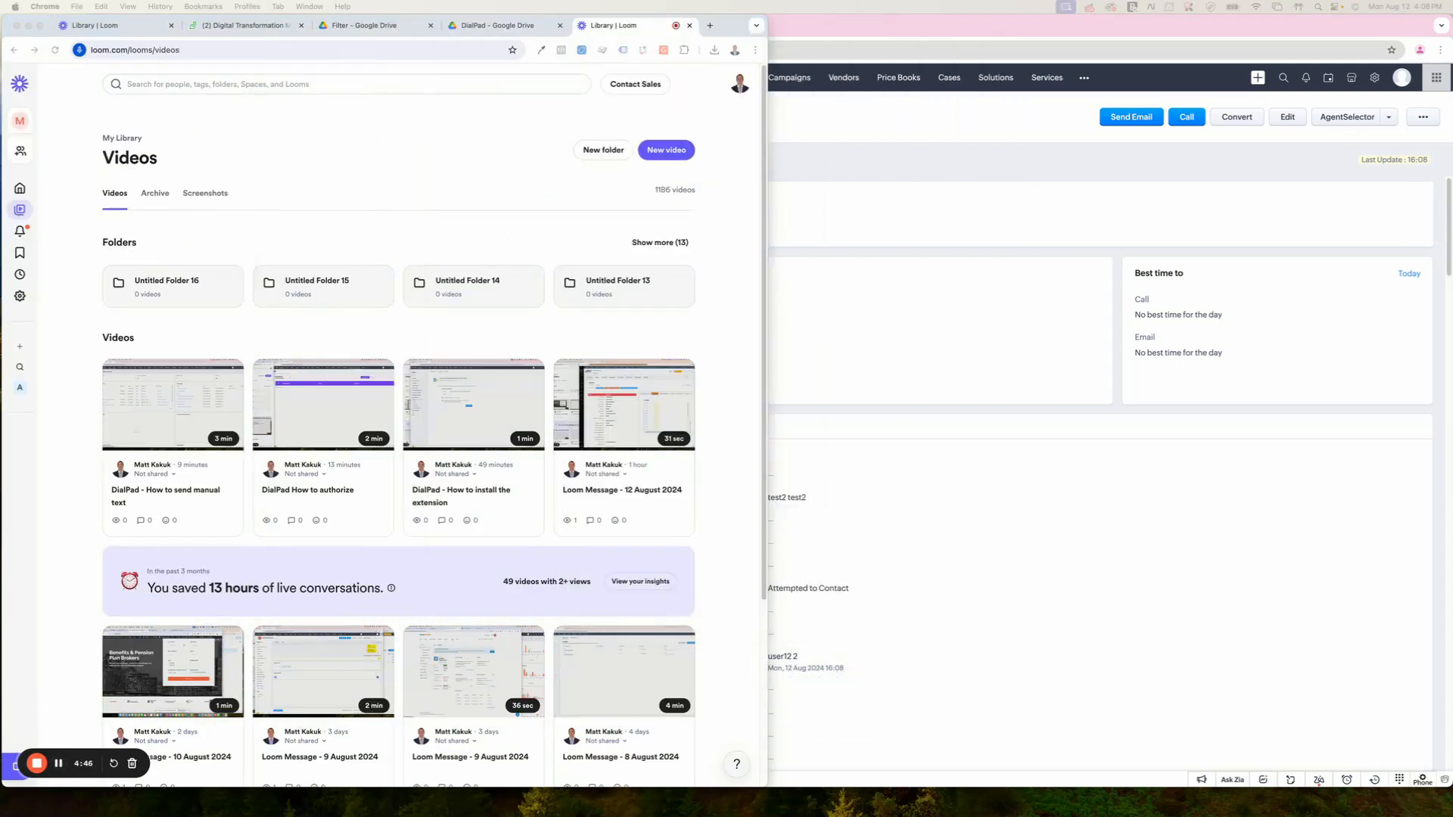
{"action": "left_click_drag", "start_coordinate": [658, 7], "coordinate": [729, 156]}
{"action": "triple_click", "coordinate": [585, 385]}
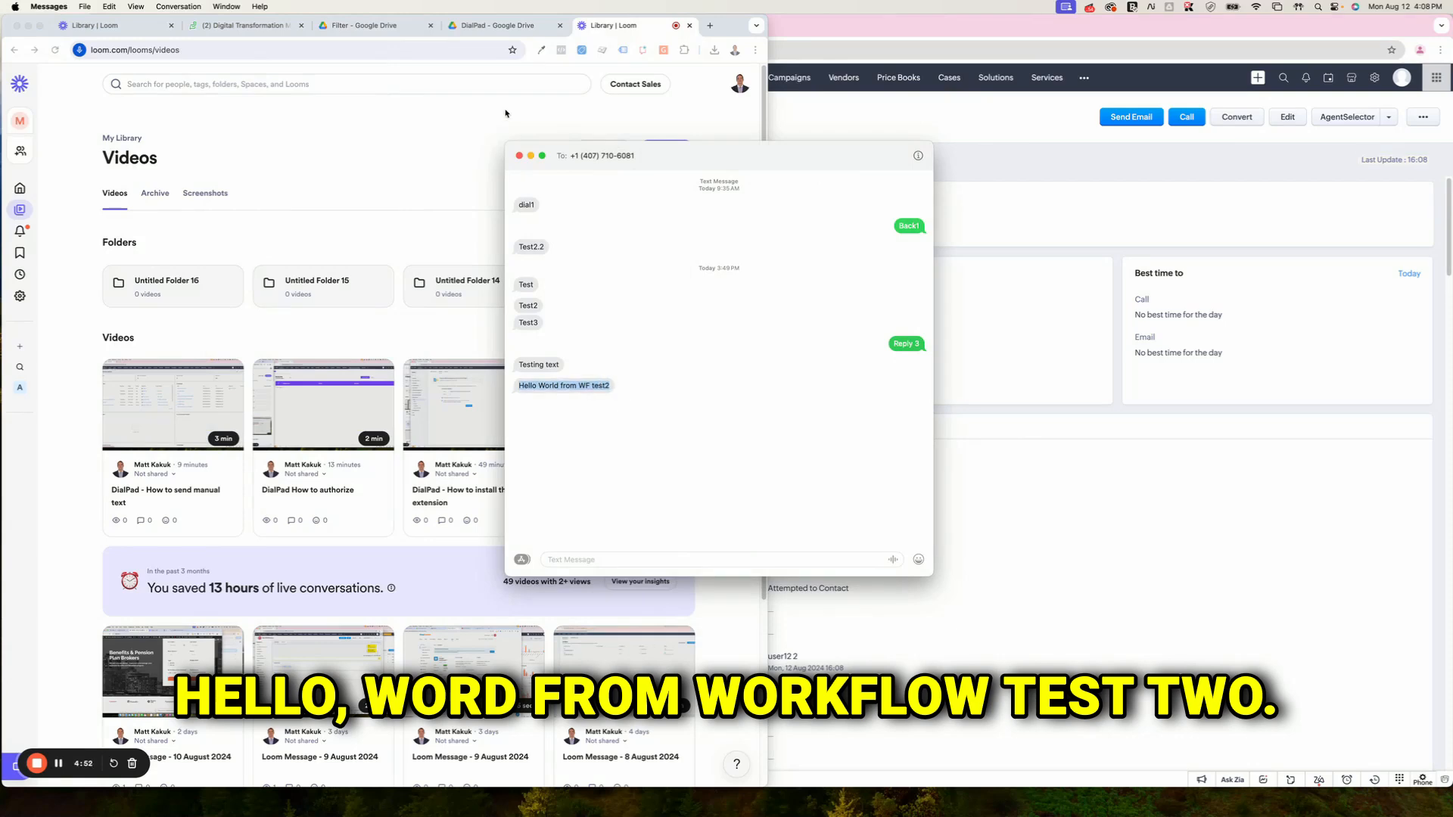
{"action": "left_click", "coordinate": [519, 155]}
{"action": "left_click", "coordinate": [888, 156]}
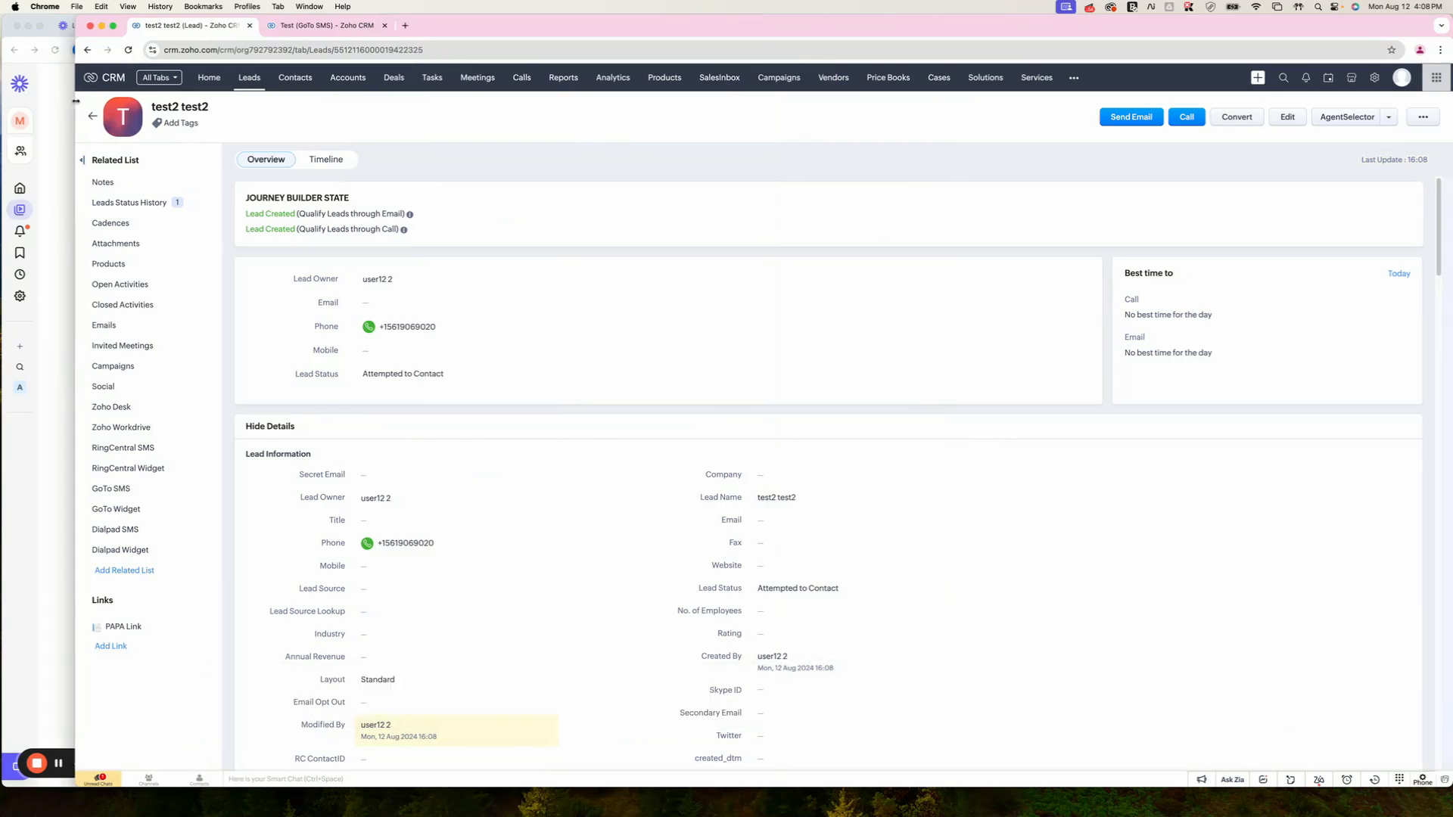
Step: Open Welcome Text's Dialpad SMS action from Workflow Rules and inspect its To field ${Leads.Phone}
{"action": "left_click", "coordinate": [1374, 77]}
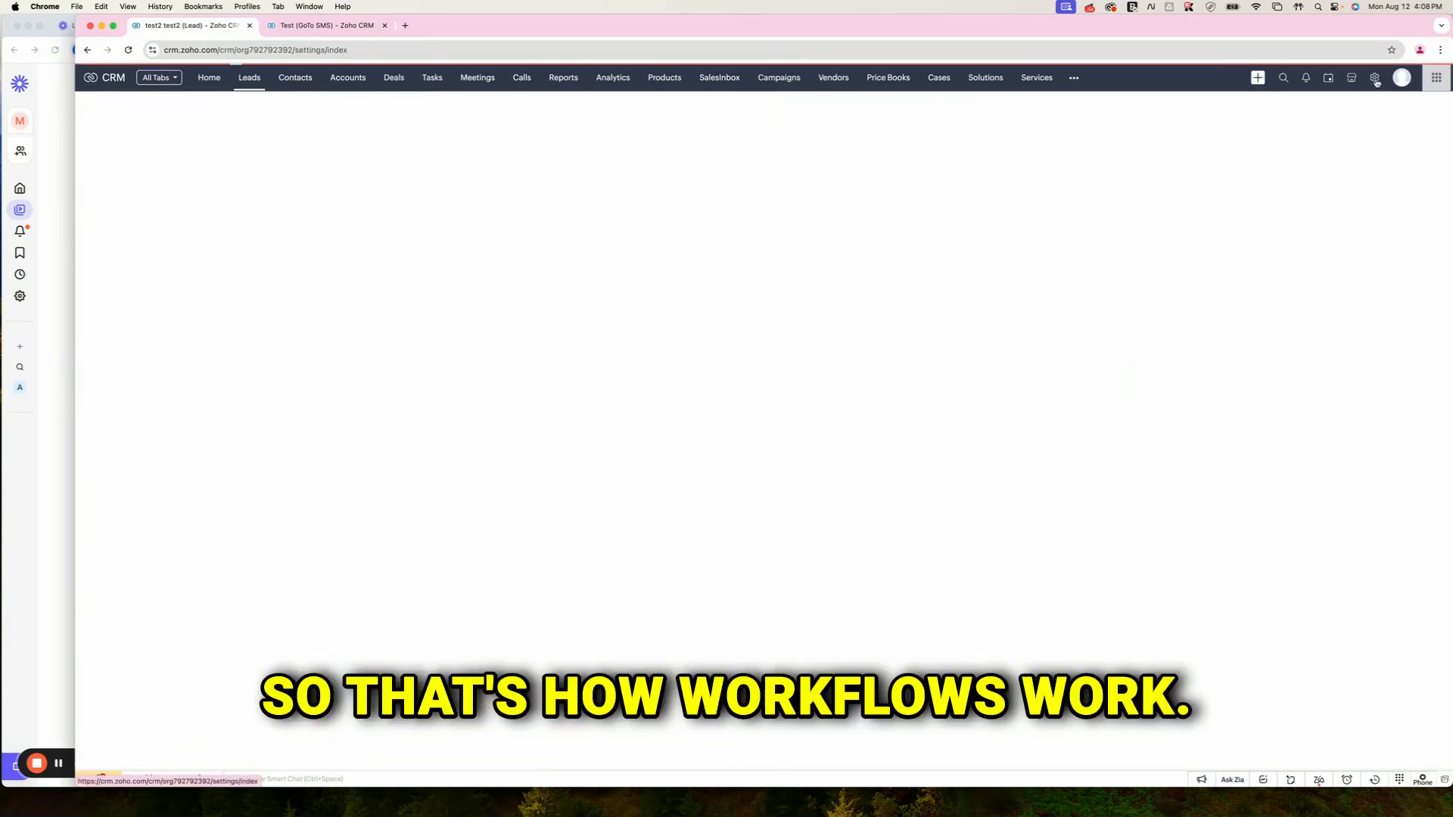
{"action": "left_click", "coordinate": [1015, 181]}
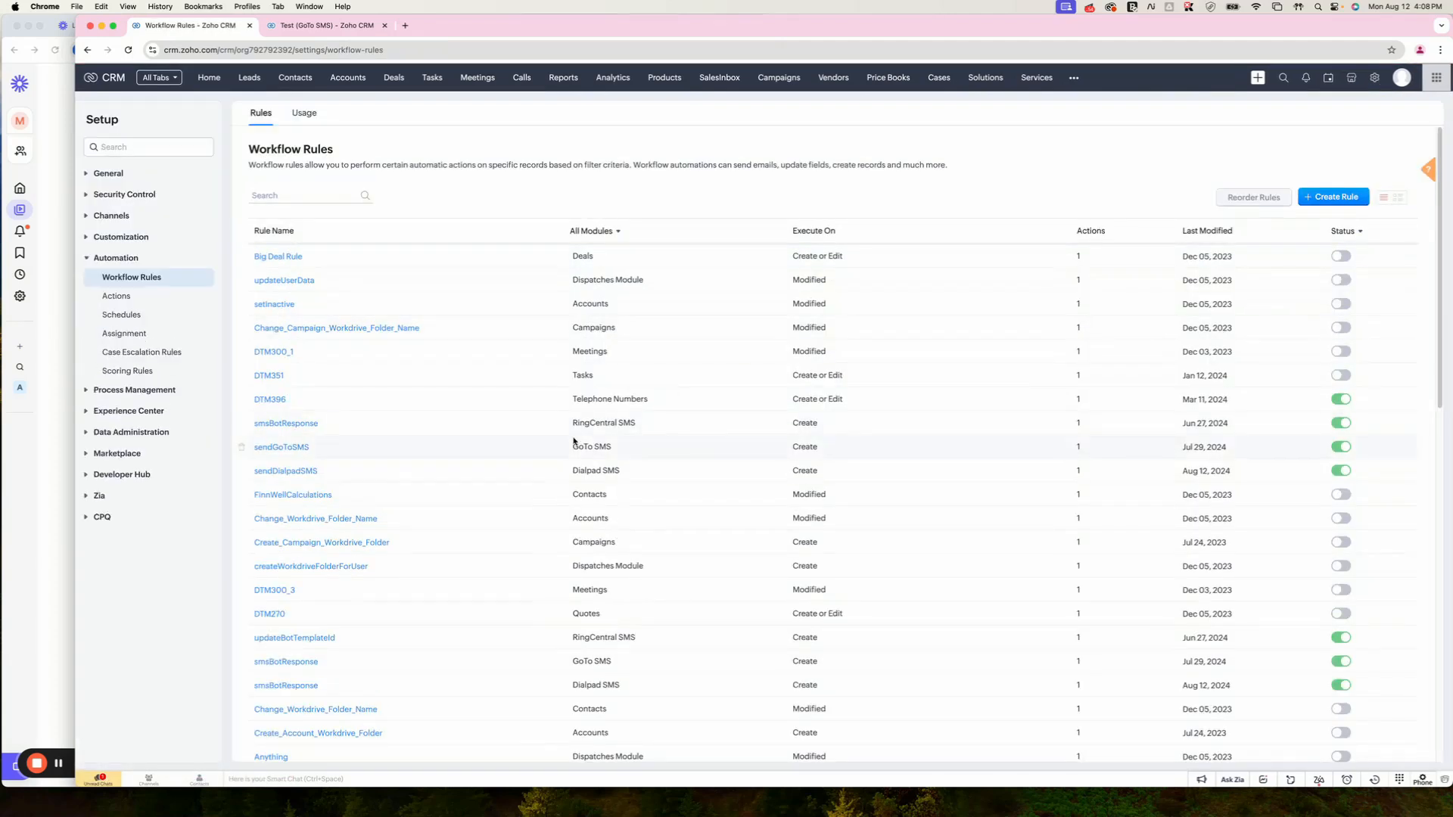
{"action": "scroll", "coordinate": [303, 681], "scroll_direction": "down", "scroll_amount": 5}
{"action": "left_click", "coordinate": [280, 738]}
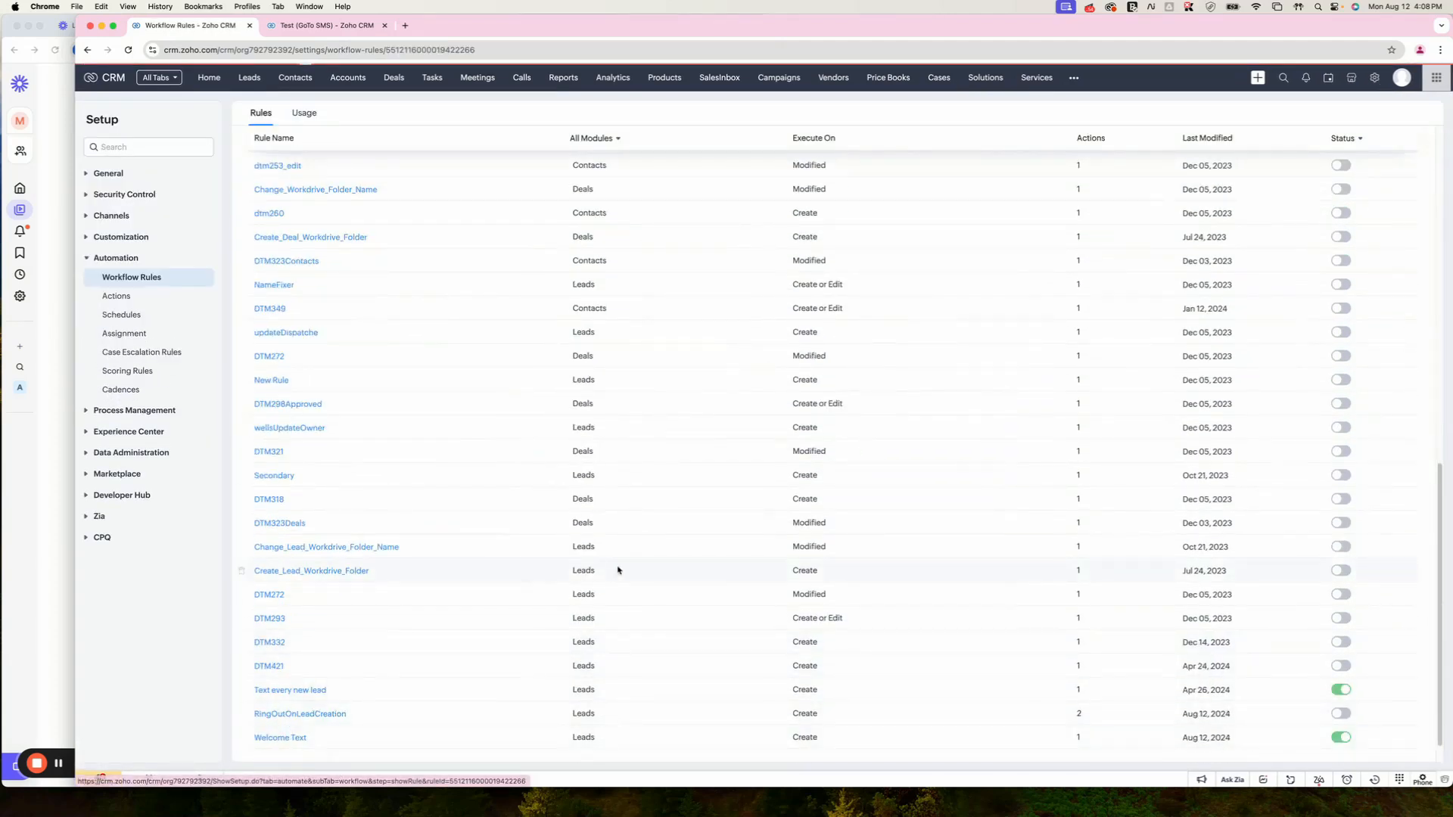
{"action": "left_click", "coordinate": [232, 401]}
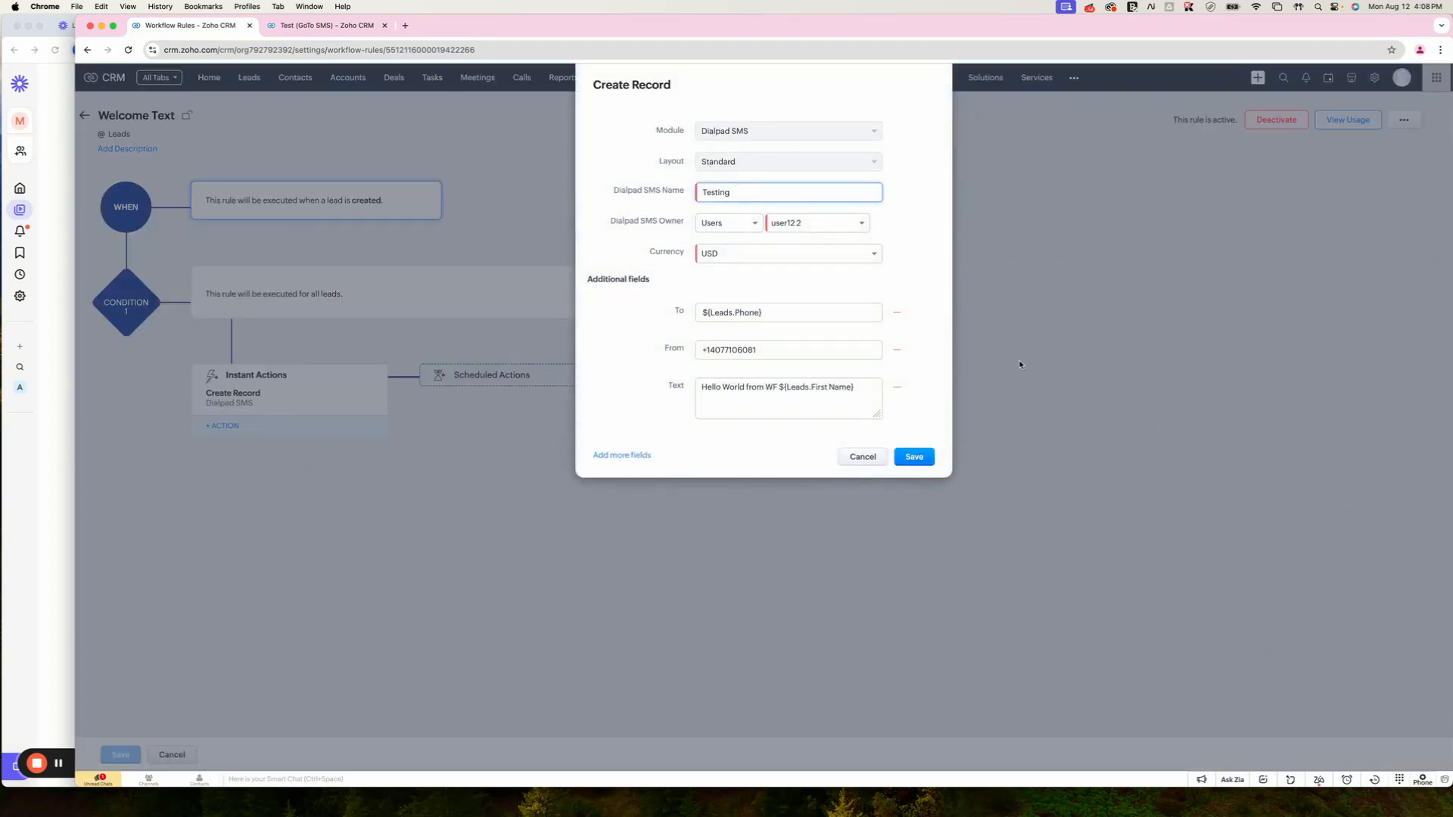
{"action": "left_click", "coordinate": [700, 313]}
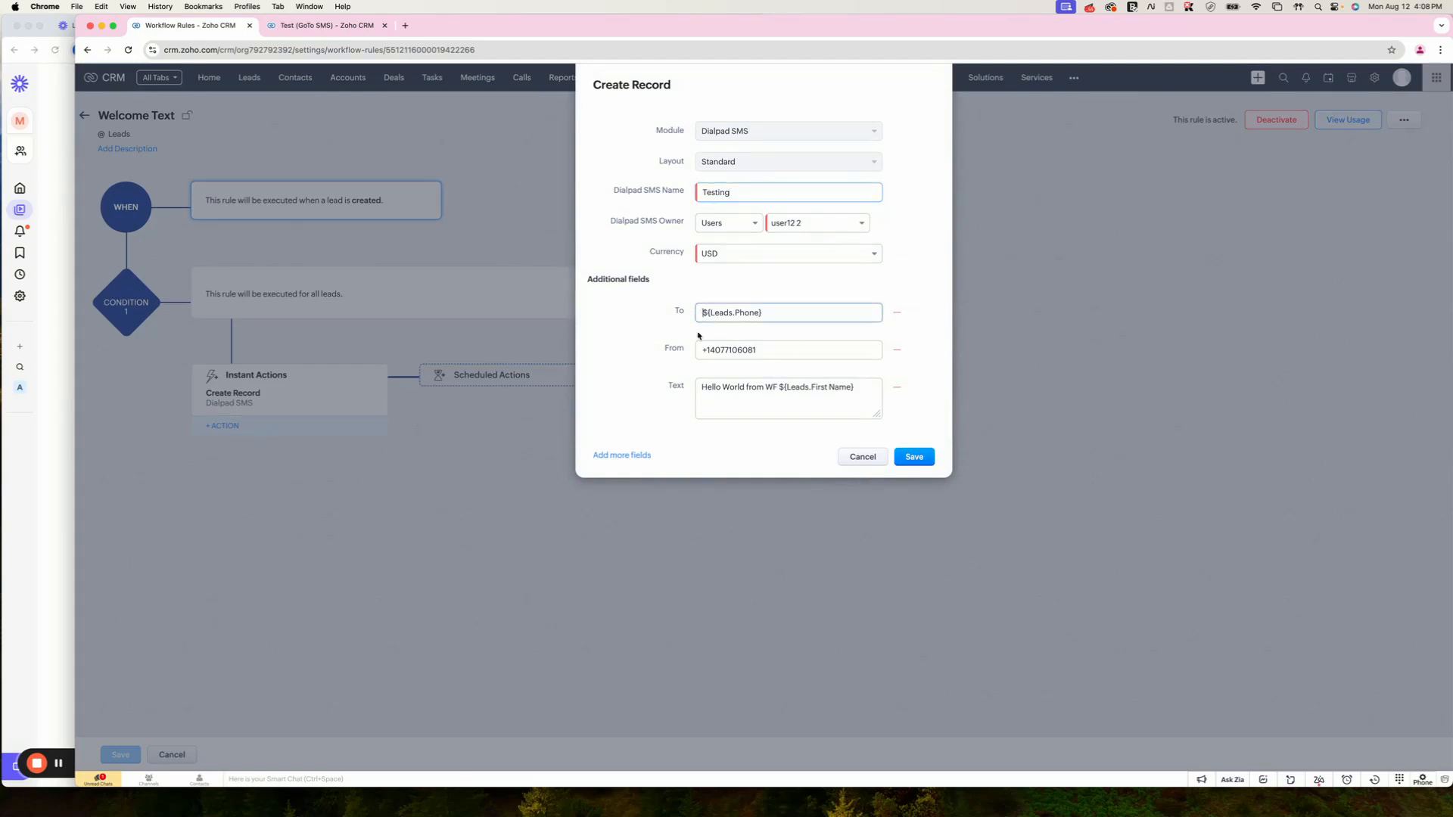